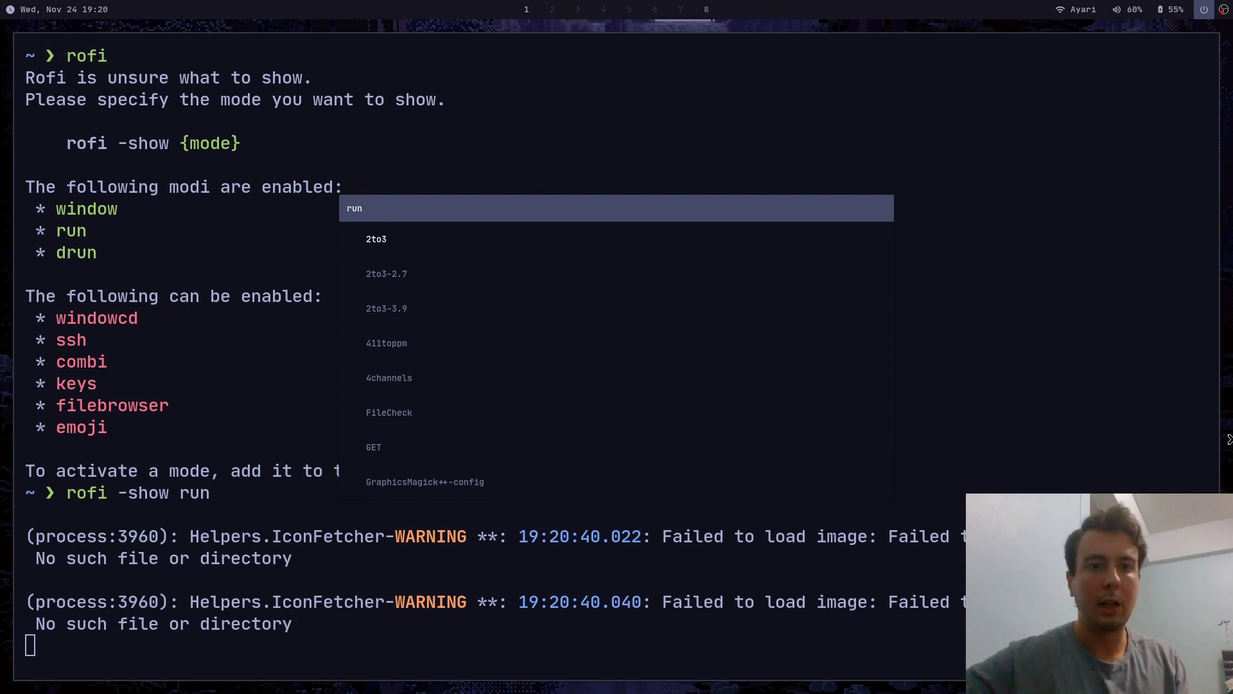
Filter the rofi run list for 'gimp', then erase the filter.
{"action": "type", "text": "gimp"}
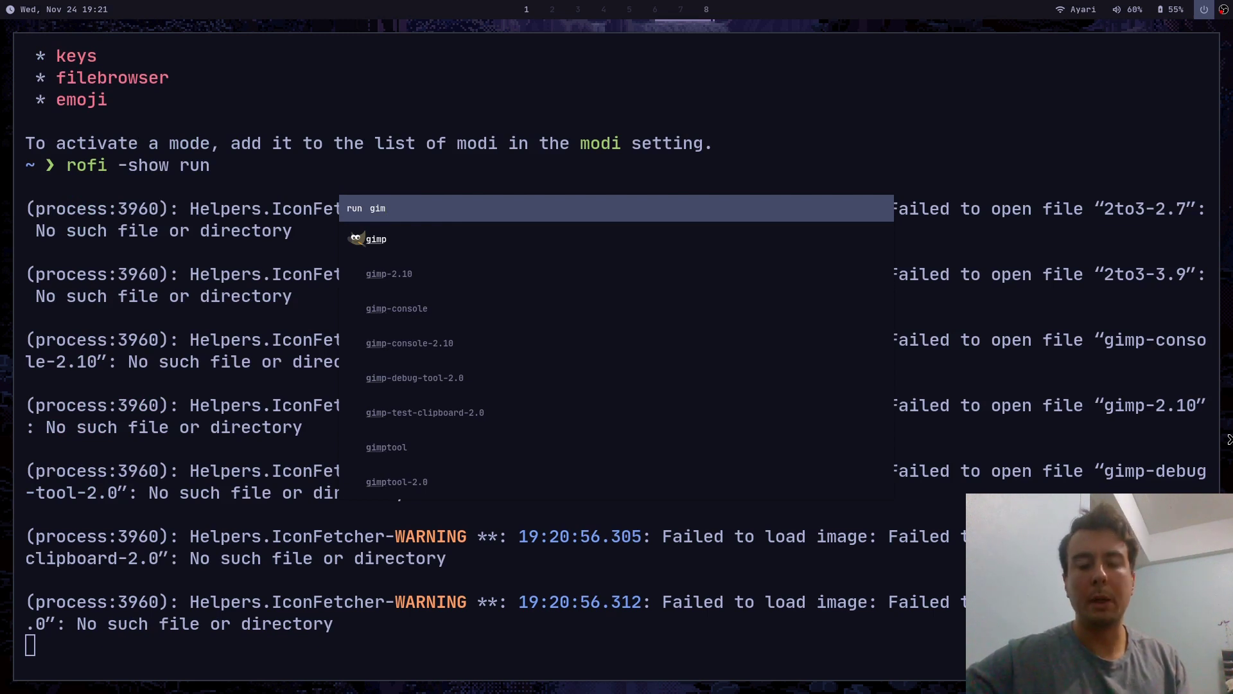
{"action": "key", "text": "BackSpace"}
{"action": "key", "text": "BackSpace"}
{"action": "key", "text": "BackSpace"}
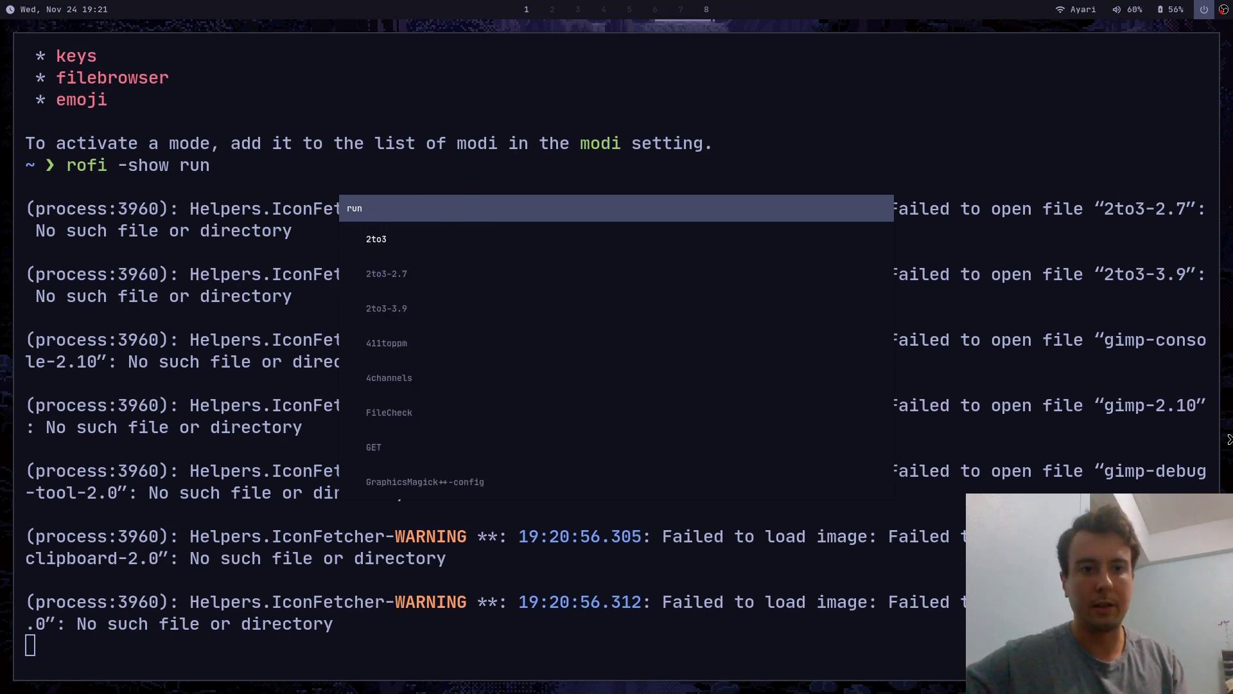
{"action": "type", "text": "["}
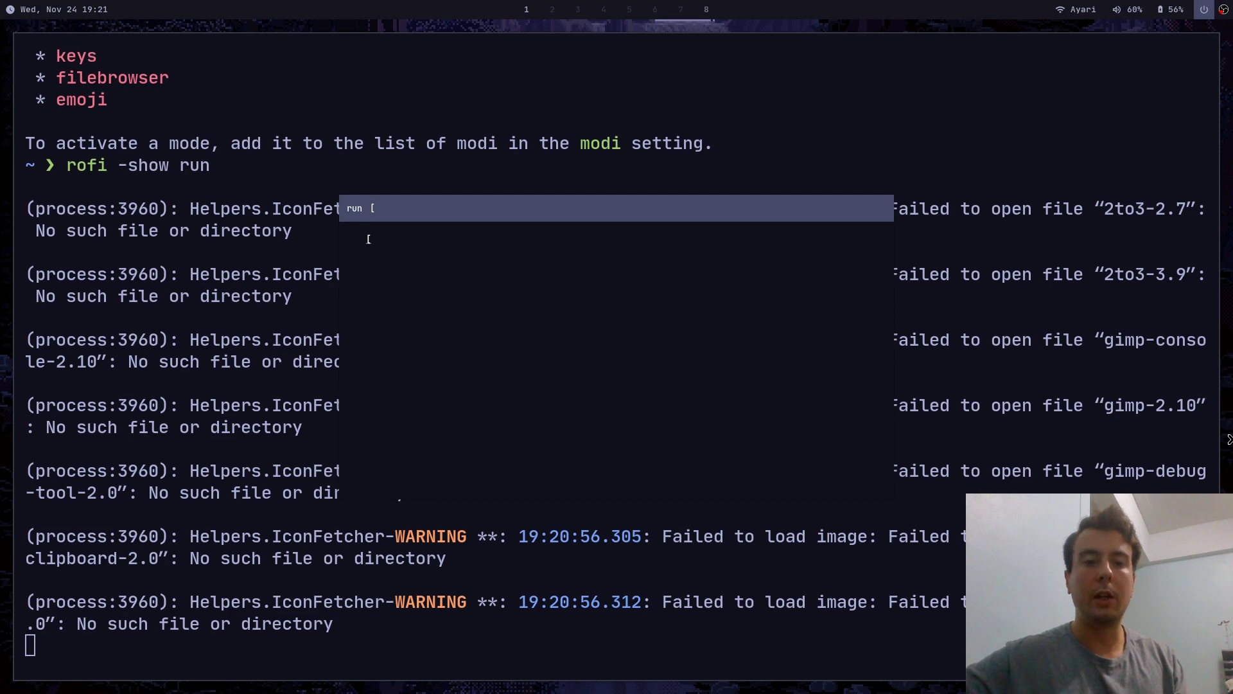
Close the run launcher, clear the terminal and recall the rofi run command.
{"action": "key", "text": "Escape"}
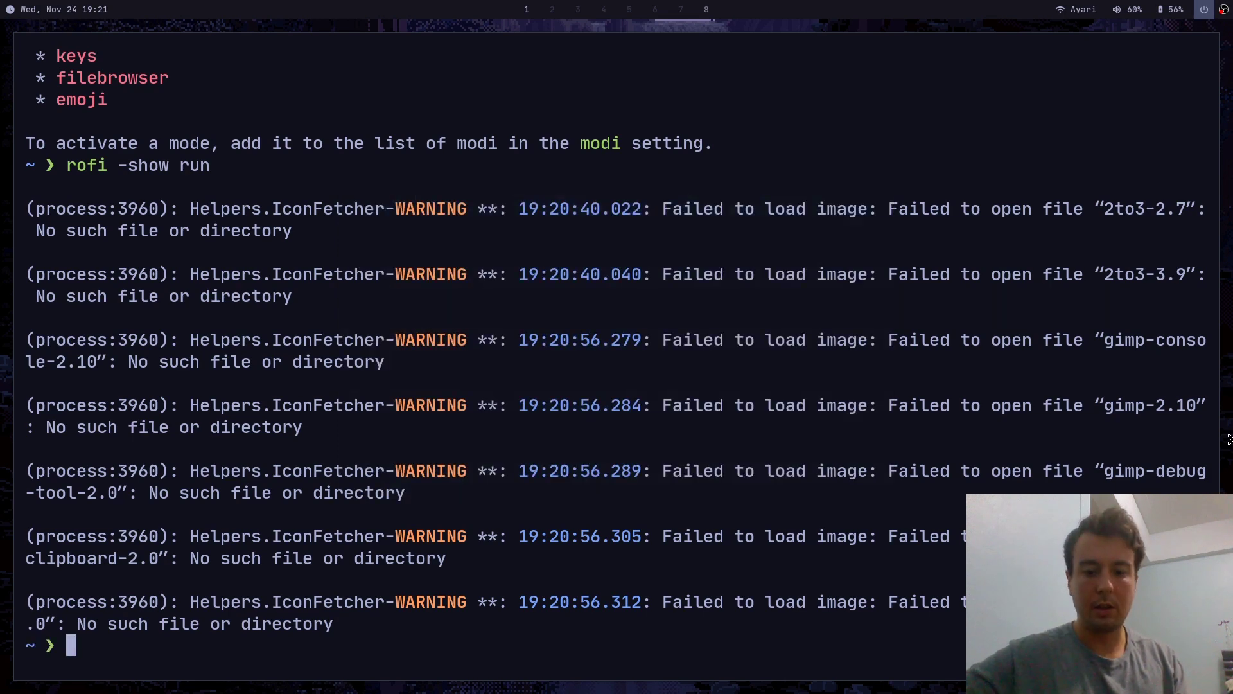
{"action": "key", "text": "ctrl+l"}
{"action": "key", "text": "Up"}
Launch rofi -show drun and search the applications for 'editor' and 'gi'.
{"action": "key", "text": "Left"}
{"action": "key", "text": "Left"}
{"action": "key", "text": "Left"}
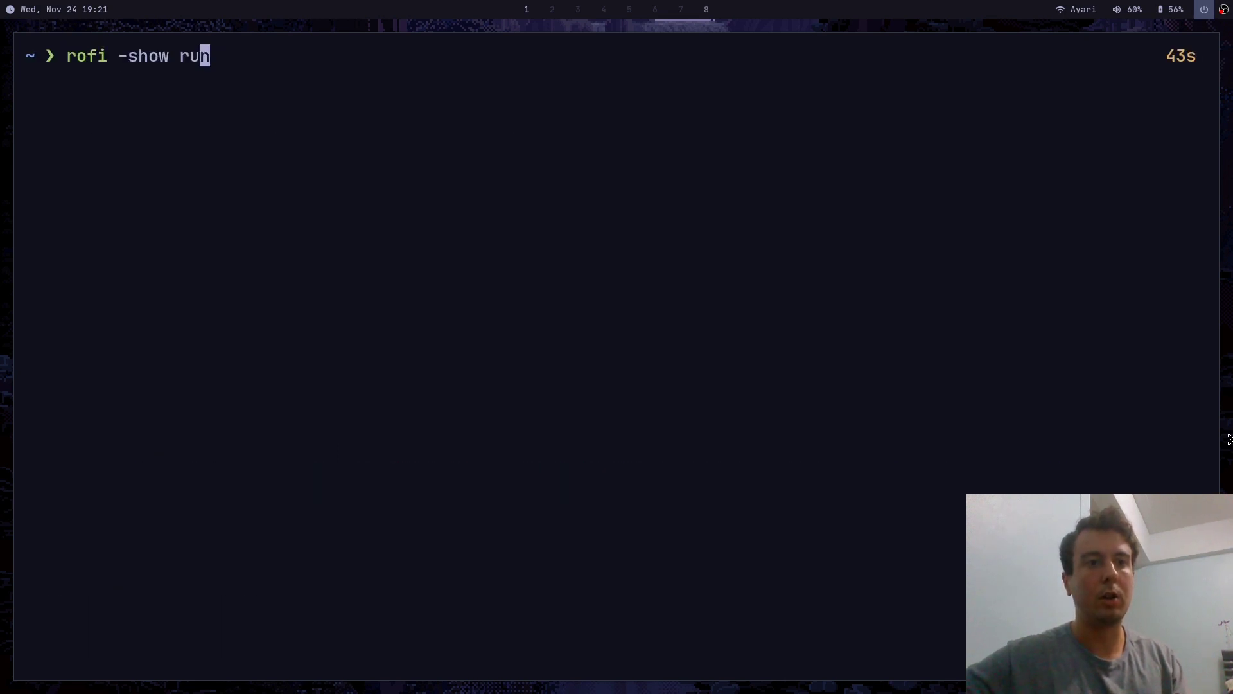
{"action": "type", "text": "d"}
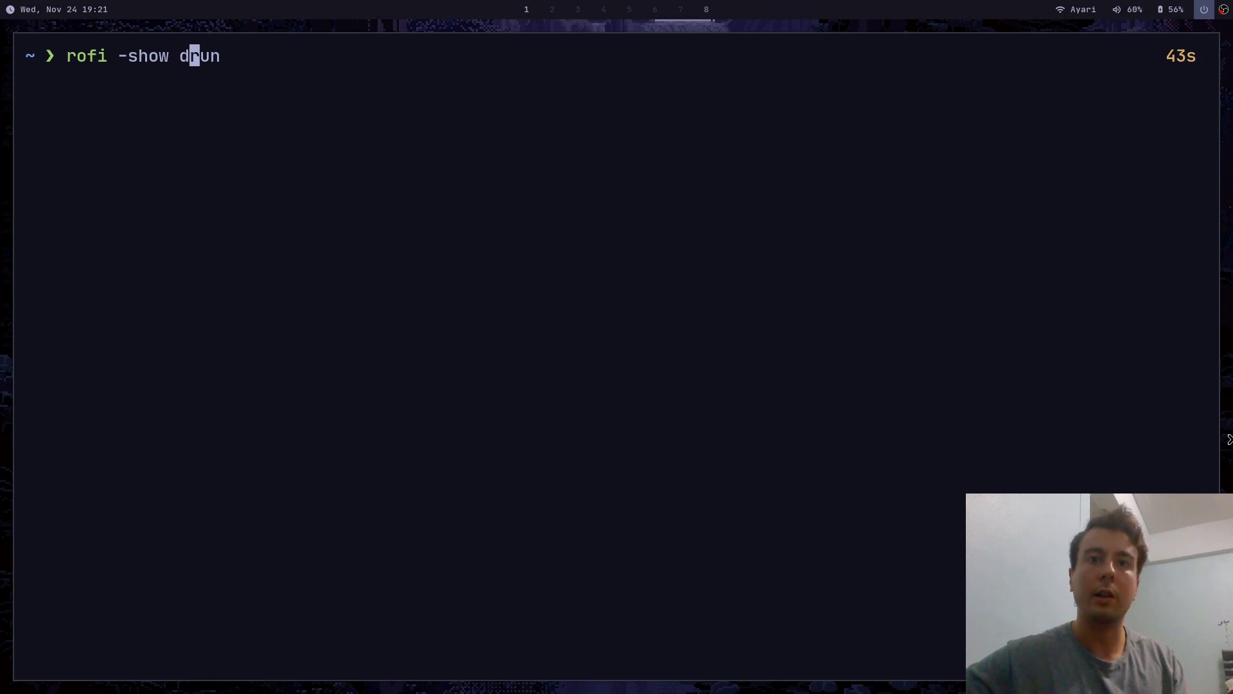
{"action": "key", "text": "Return"}
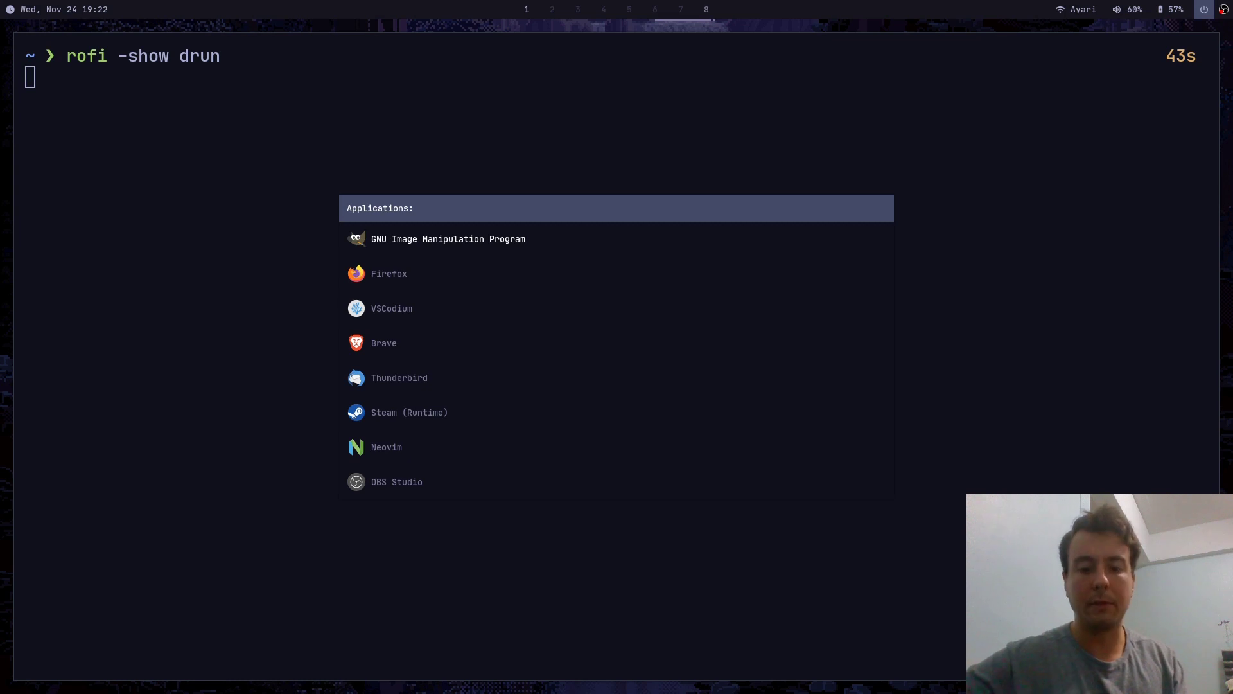
{"action": "type", "text": "editor"}
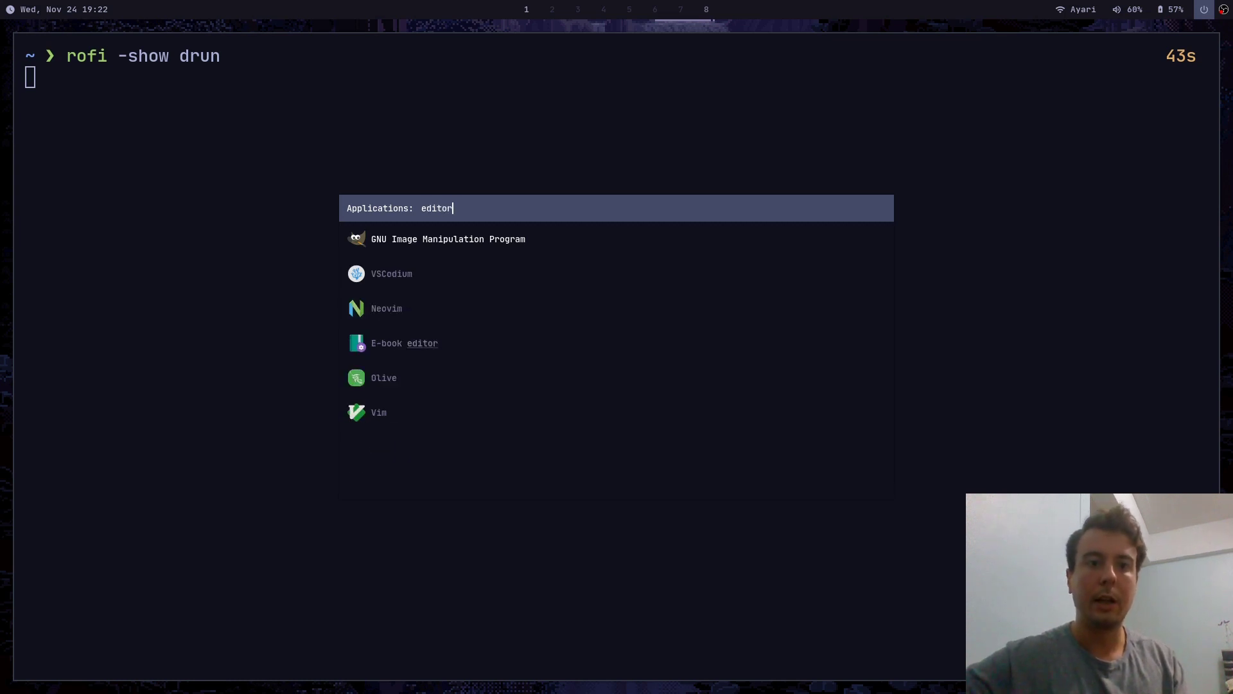
{"action": "key", "text": "Down"}
{"action": "key", "text": "Up"}
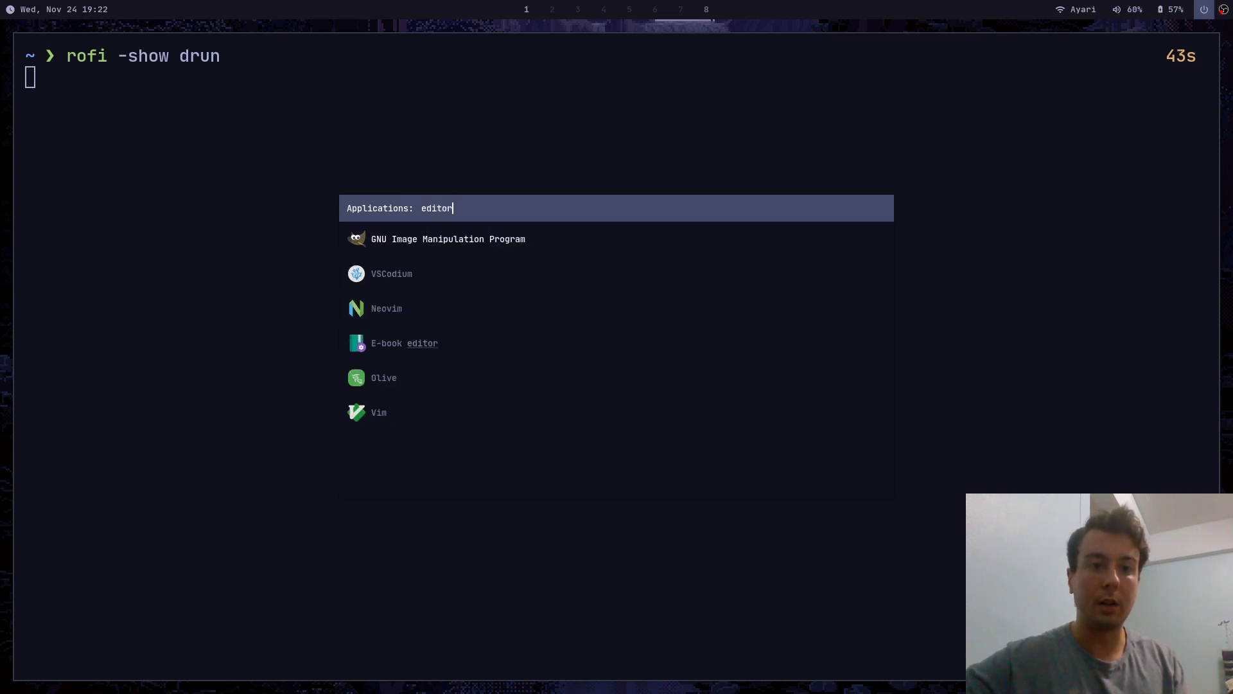
{"action": "key", "text": "Down"}
{"action": "key", "text": "Down"}
{"action": "key", "text": "Down"}
{"action": "key", "text": "Down"}
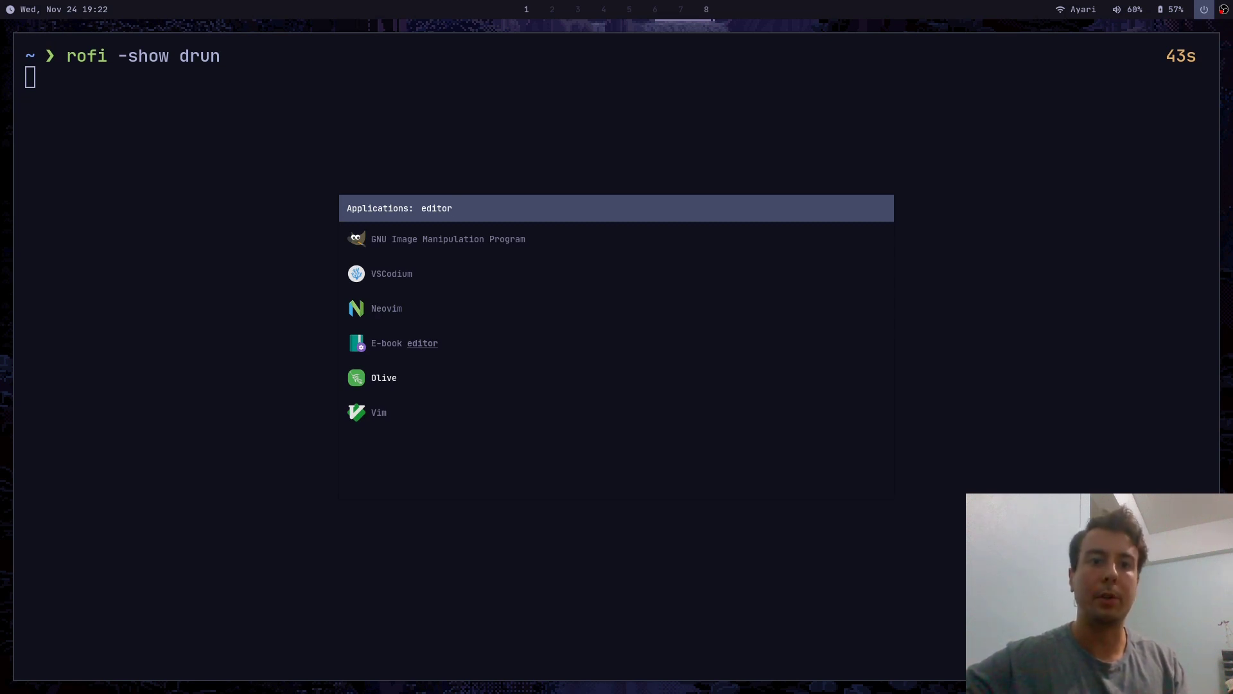
{"action": "key", "text": "BackSpace"}
{"action": "key", "text": "BackSpace"}
{"action": "key", "text": "BackSpace"}
{"action": "key", "text": "BackSpace"}
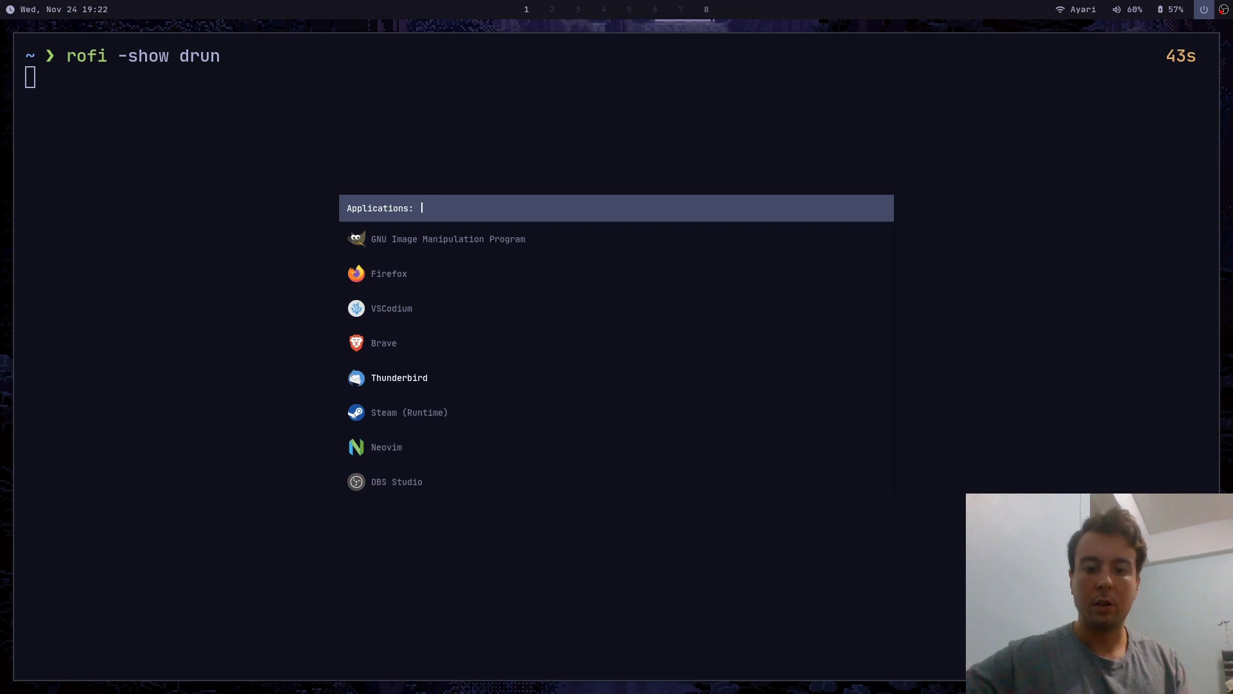
{"action": "type", "text": "gim"}
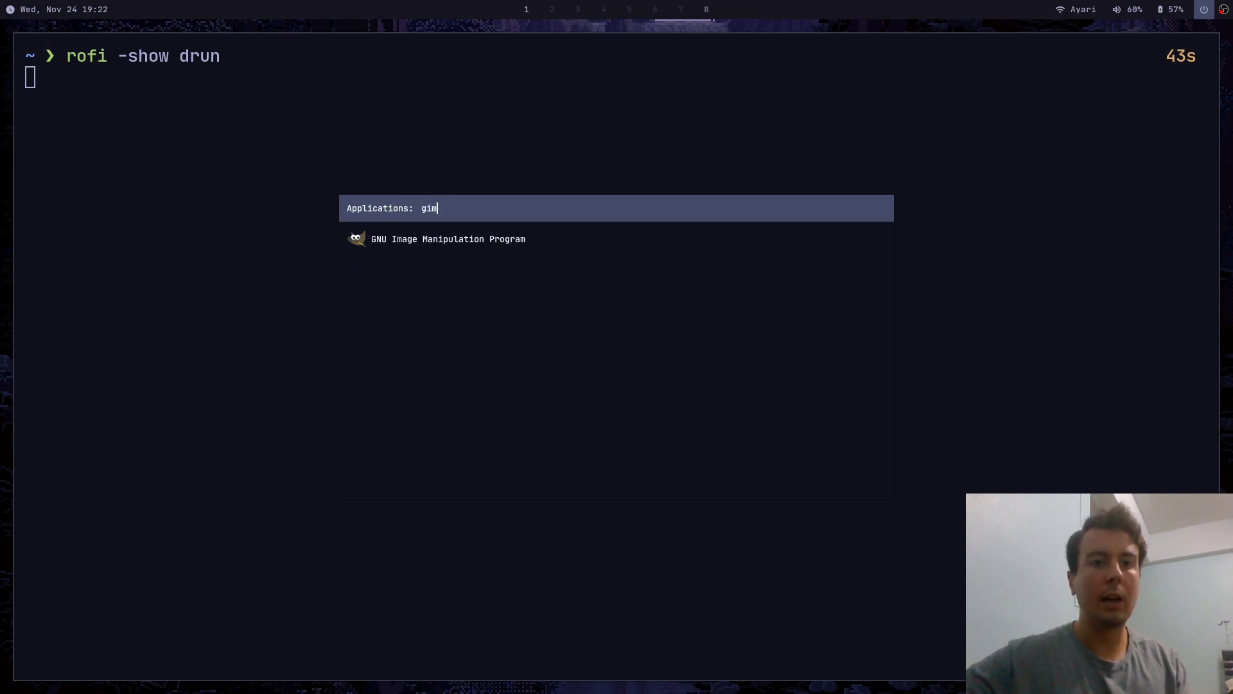
{"action": "key", "text": "BackSpace"}
{"action": "key", "text": "BackSpace"}
{"action": "key", "text": "BackSpace"}
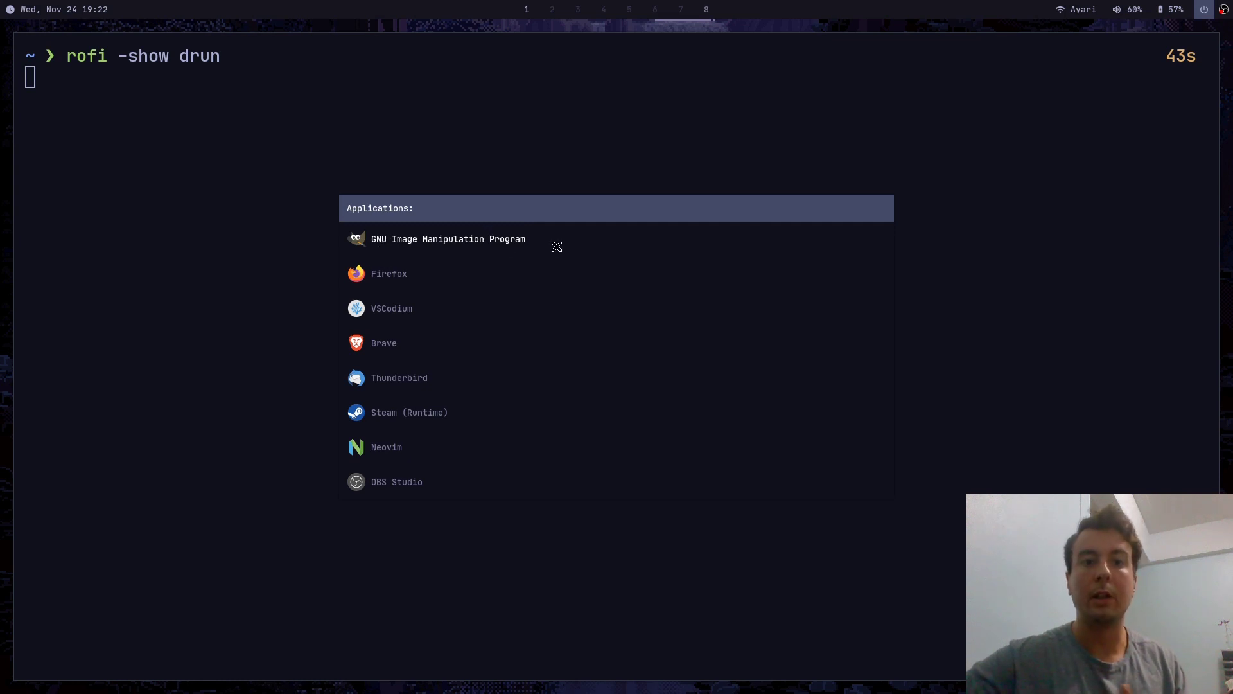
Remove Steam (Runtime) from the launcher history and try a 'steam' search.
{"action": "key", "text": "Down"}
{"action": "key", "text": "Down"}
{"action": "key", "text": "Down"}
{"action": "key", "text": "Down"}
{"action": "key", "text": "Down"}
{"action": "key", "text": "Down"}
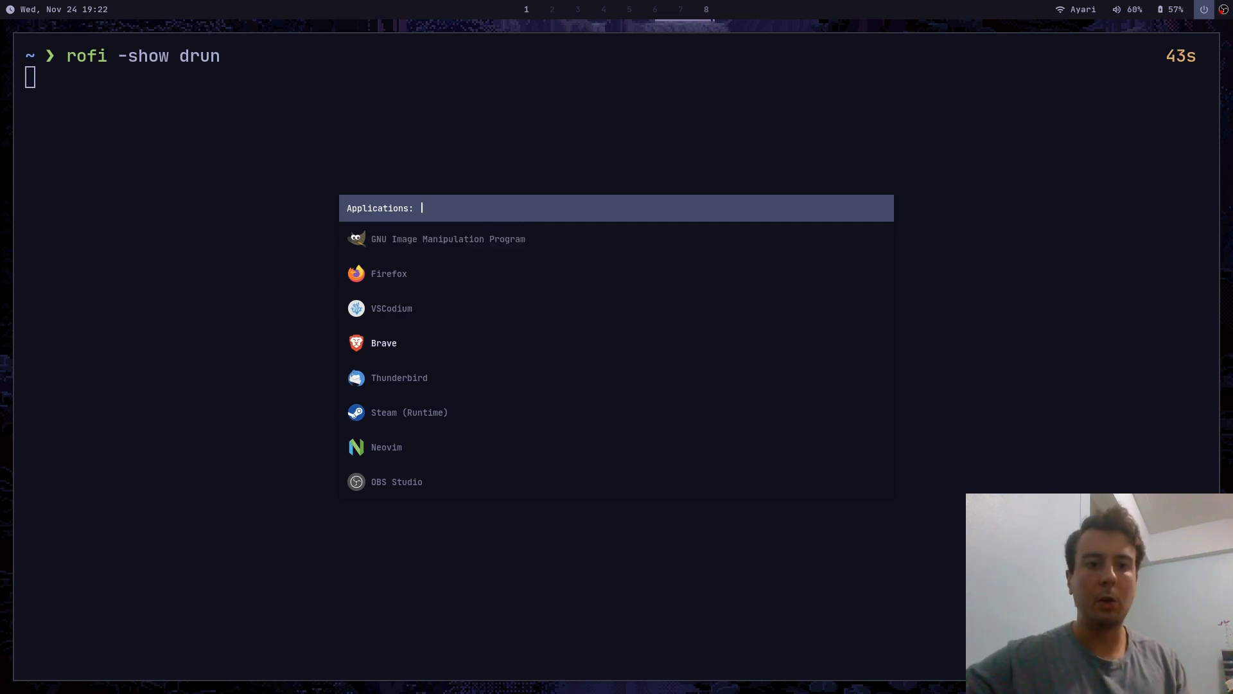
{"action": "key", "text": "Up"}
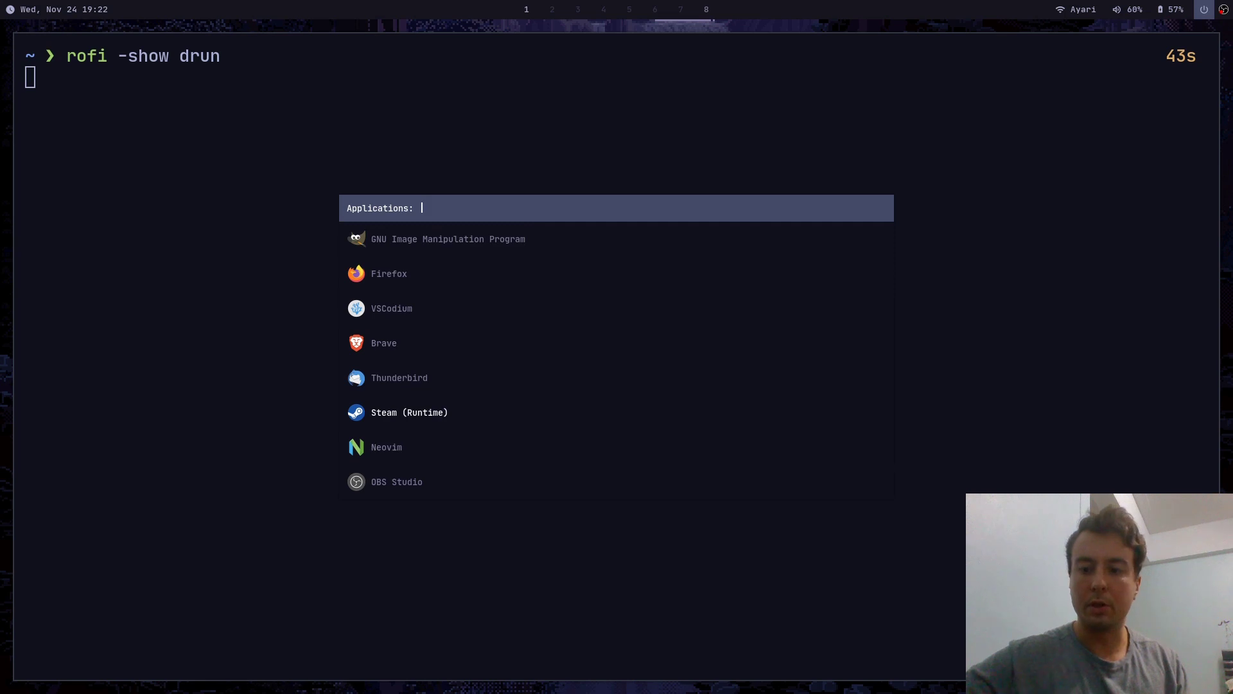
{"action": "key", "text": "shift+Delete"}
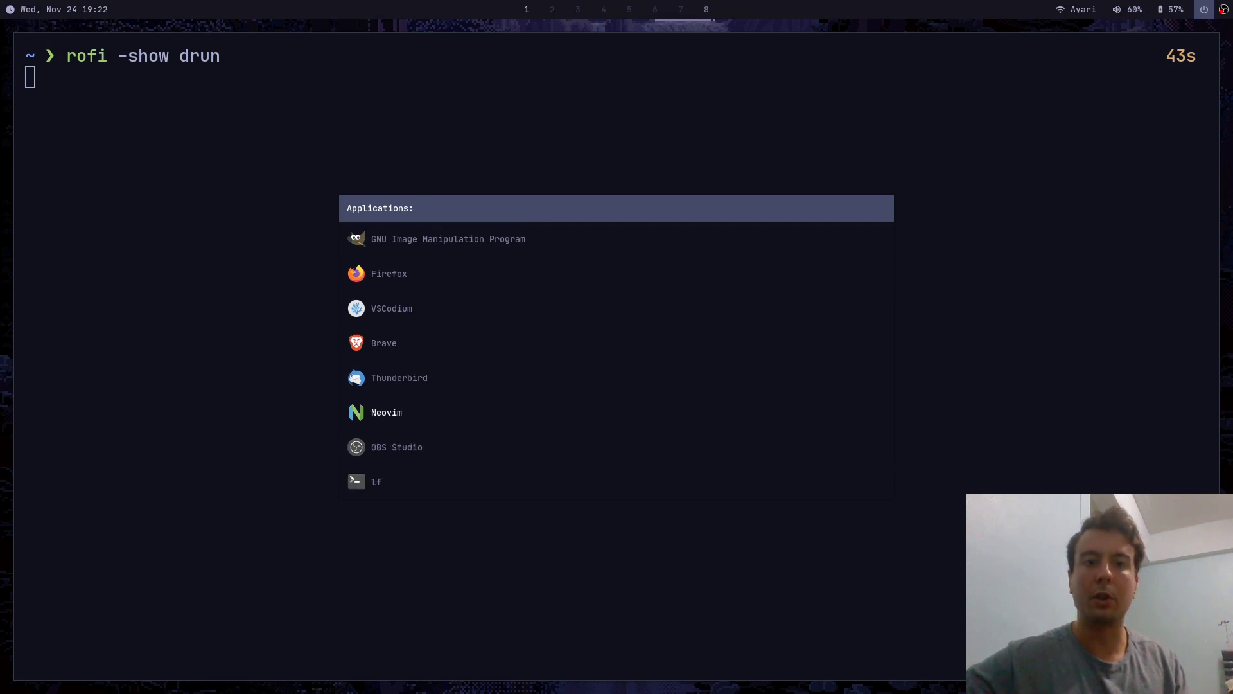
{"action": "type", "text": "steam"}
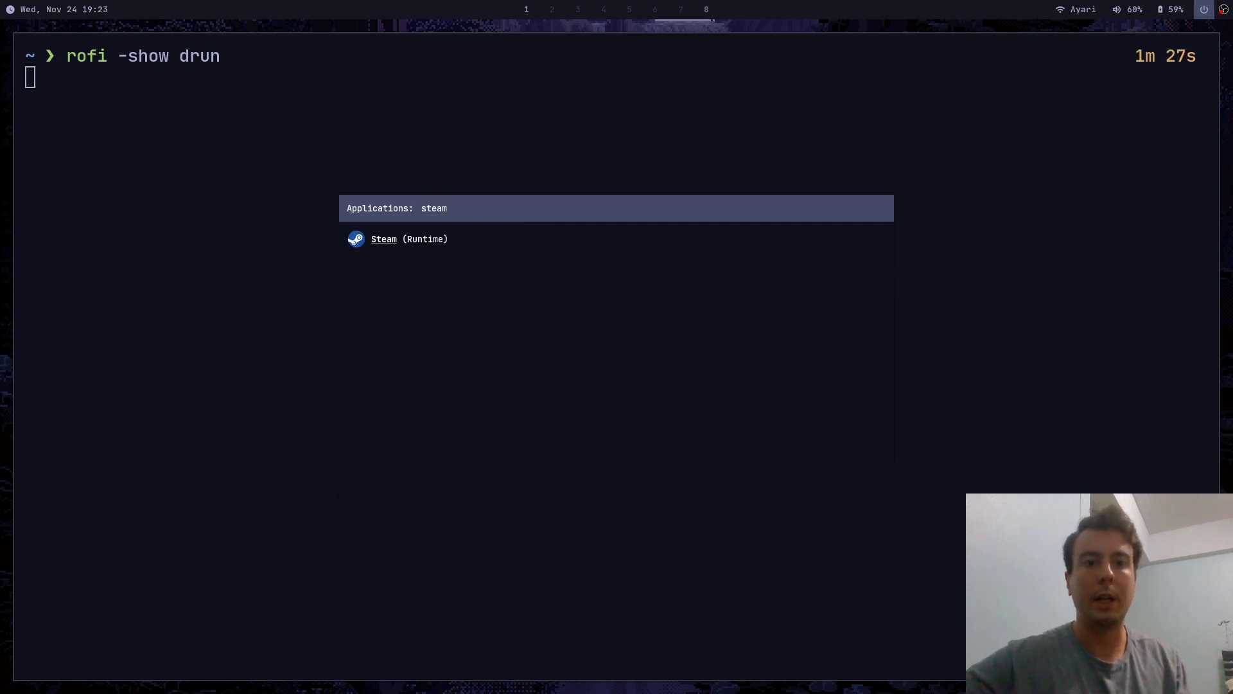
{"action": "key", "text": "BackSpace"}
{"action": "key", "text": "BackSpace"}
{"action": "key", "text": "BackSpace"}
{"action": "key", "text": "BackSpace"}
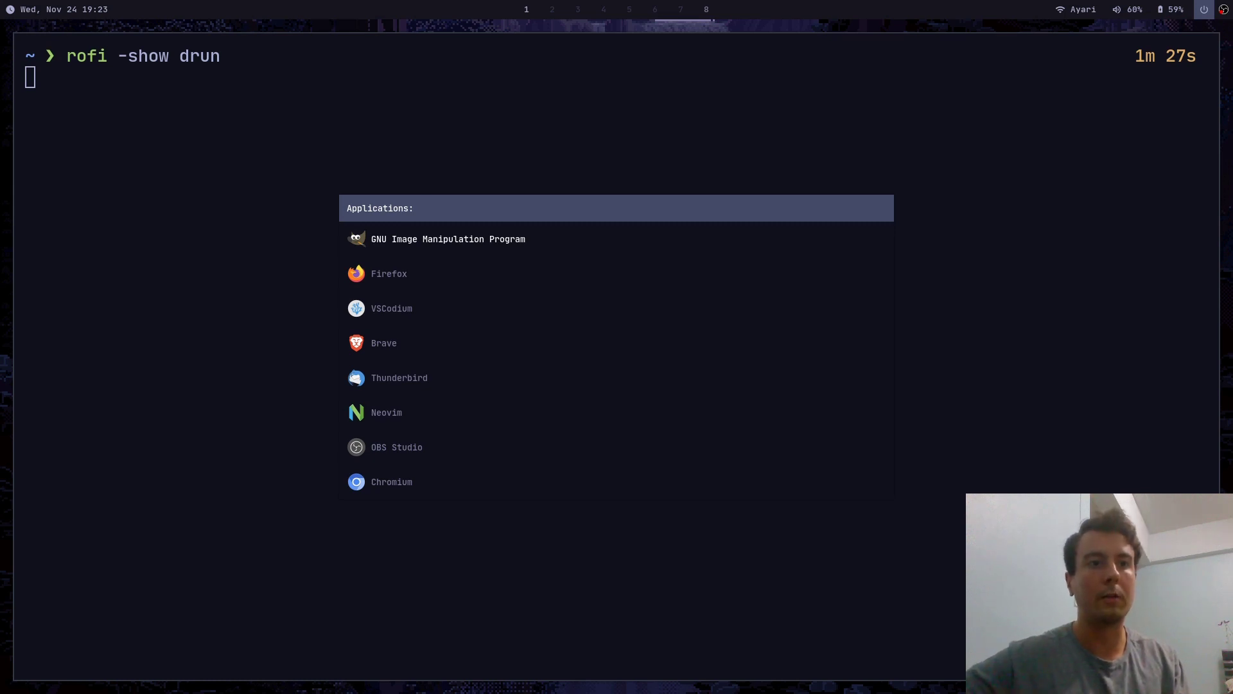
Close the launcher and recall the command with the drun mode name erased.
{"action": "key", "text": "Escape"}
{"action": "key", "text": "Up"}
{"action": "key", "text": "BackSpace"}
{"action": "key", "text": "BackSpace"}
{"action": "key", "text": "BackSpace"}
{"action": "key", "text": "BackSpace"}
Run rofi -show window to list the Alacritty and OBS windows, then close it.
{"action": "type", "text": "win"}
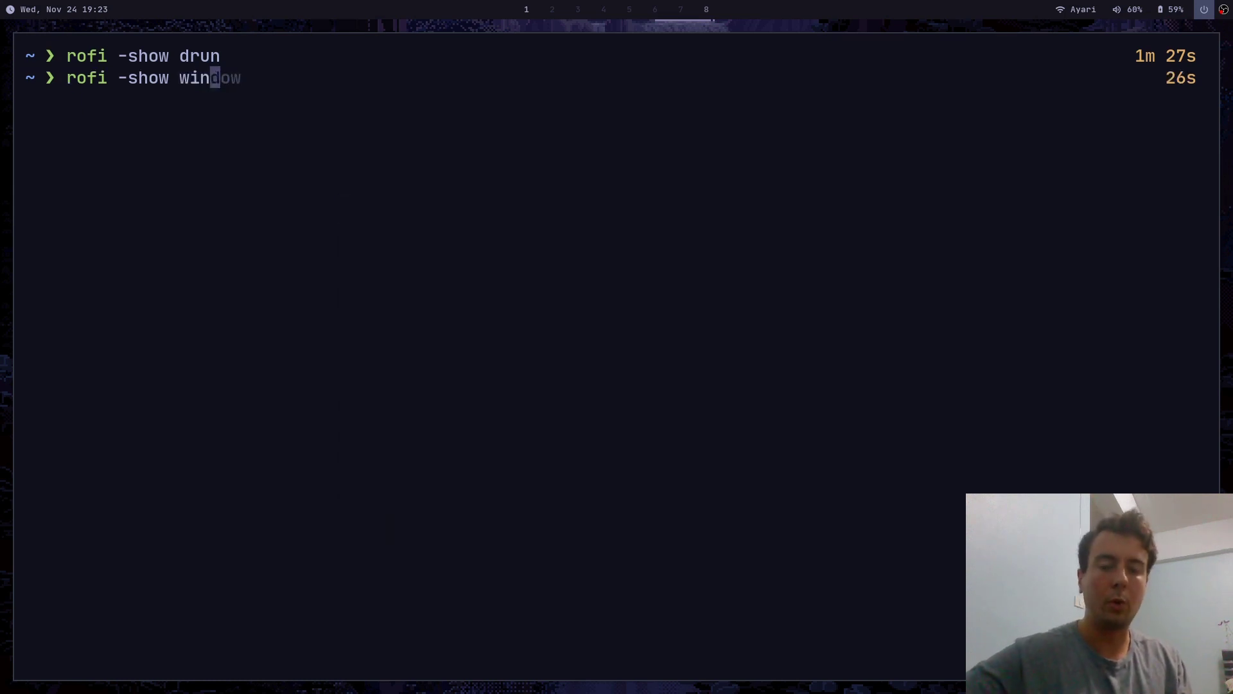
{"action": "type", "text": "dow"}
{"action": "key", "text": "Return"}
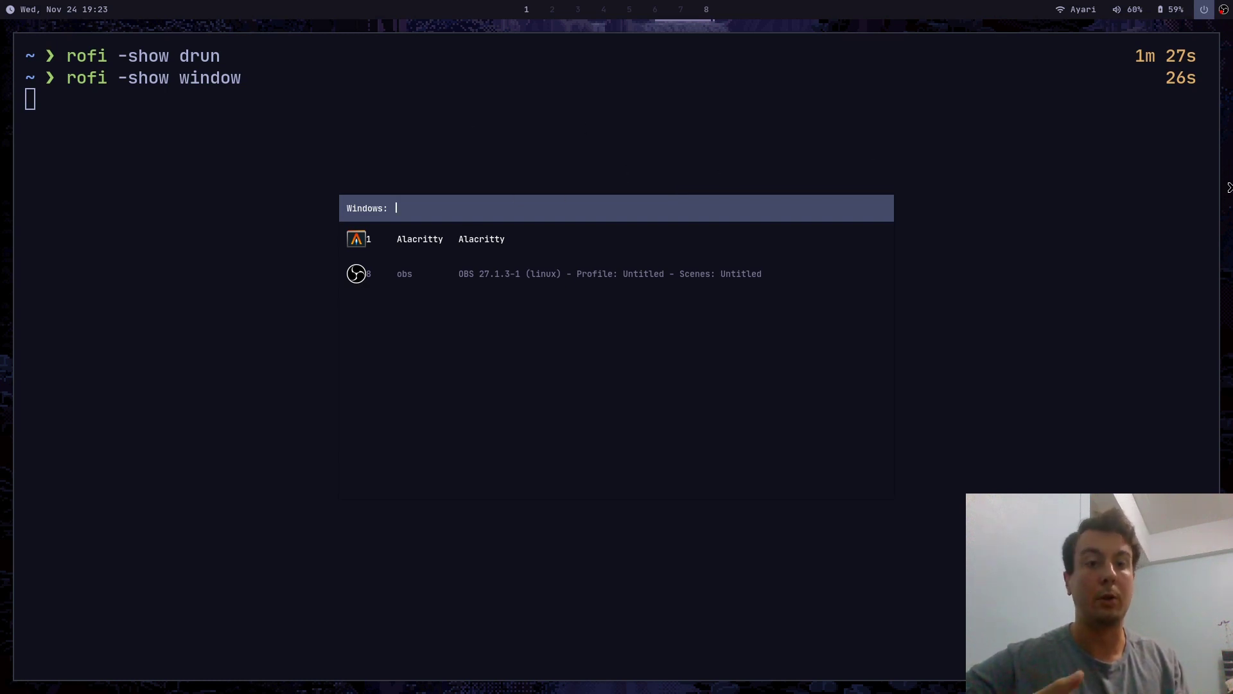
{"action": "key", "text": "Escape"}
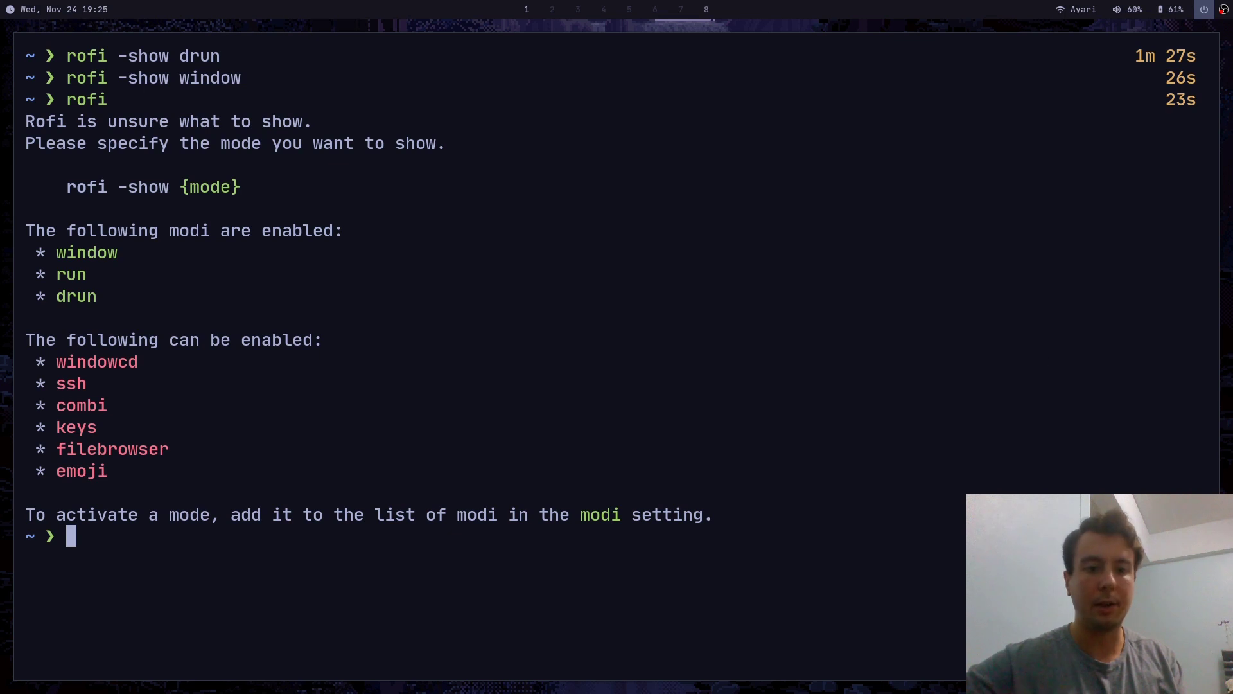
Pipe the system font list into Rofi with fc-list | rofi -dmenu.
{"action": "type", "text": "fc"}
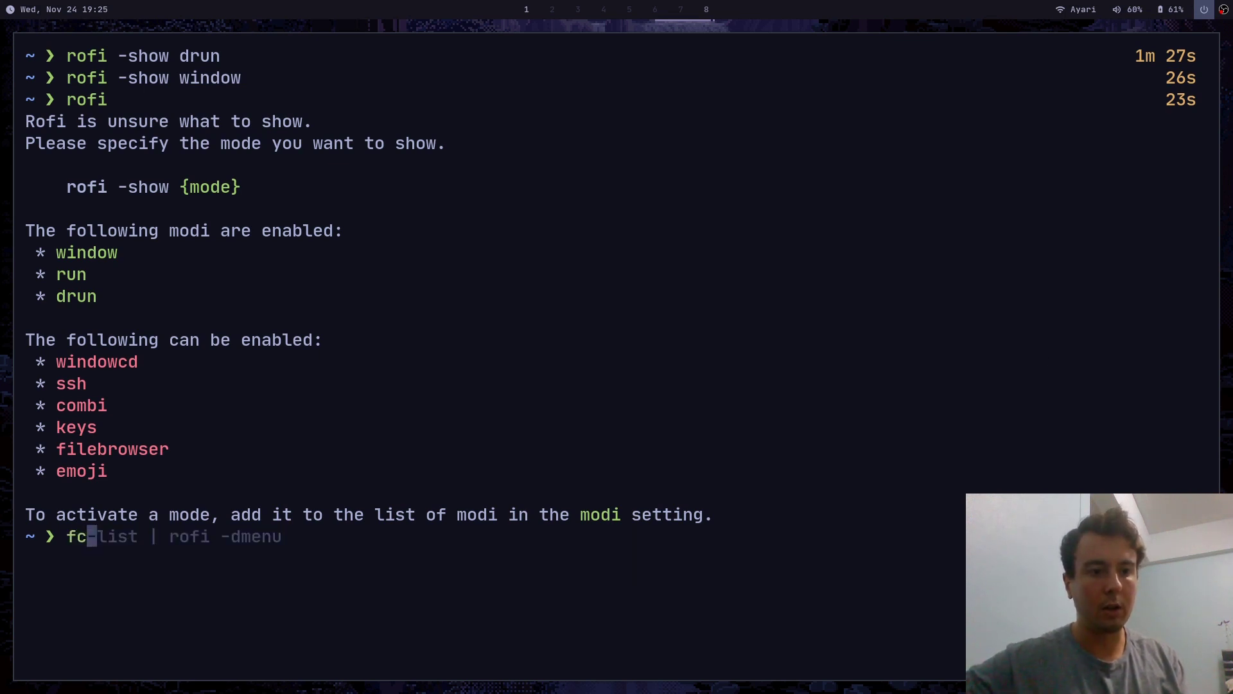
{"action": "key", "text": "Right"}
{"action": "key", "text": "Left"}
{"action": "key", "text": "Left"}
{"action": "key", "text": "Left"}
{"action": "key", "text": "Left"}
{"action": "key", "text": "Left"}
{"action": "key", "text": "Left"}
{"action": "key", "text": "Left"}
{"action": "key", "text": "Left"}
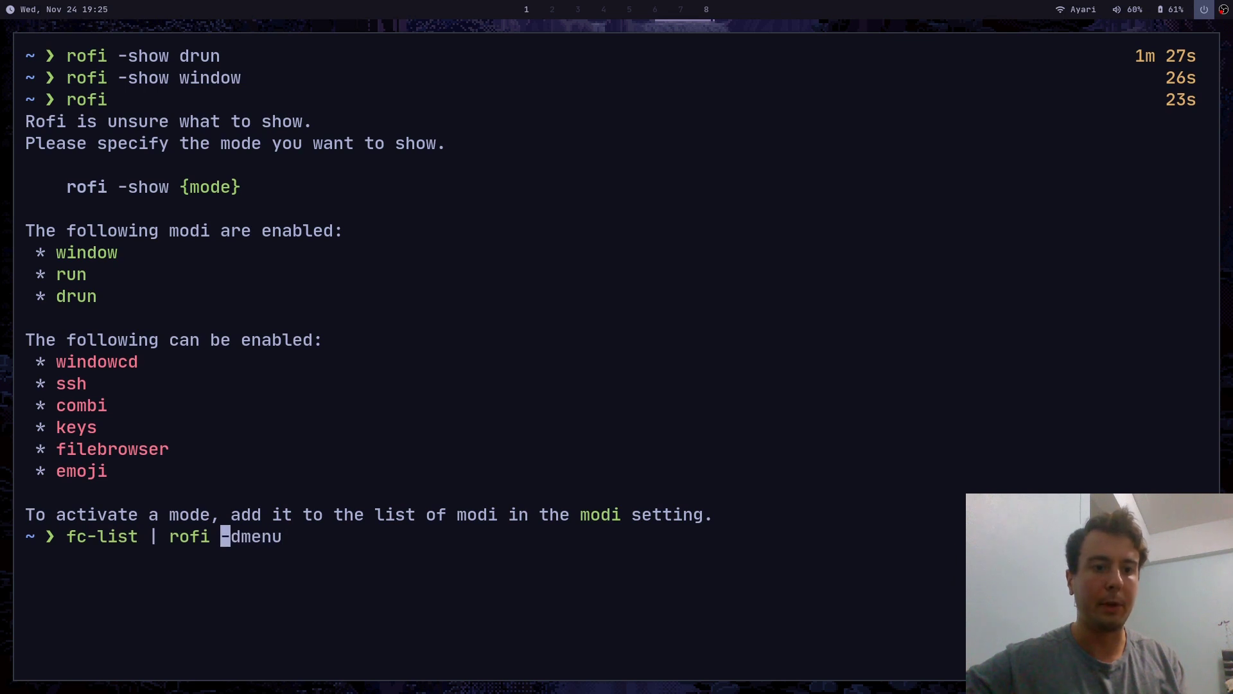
{"action": "key", "text": "Right"}
{"action": "key", "text": "Right"}
{"action": "key", "text": "Right"}
{"action": "key", "text": "Right"}
{"action": "key", "text": "Right"}
{"action": "key", "text": "Right"}
{"action": "key", "text": "Right"}
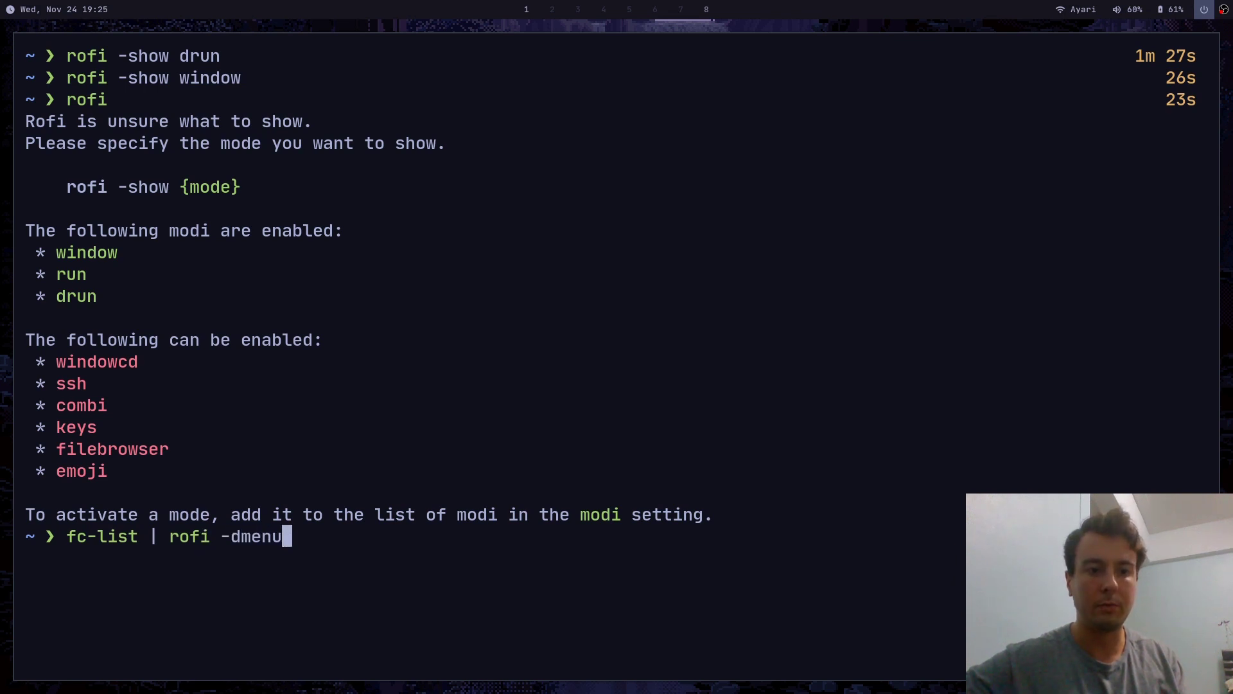
{"action": "key", "text": "Return"}
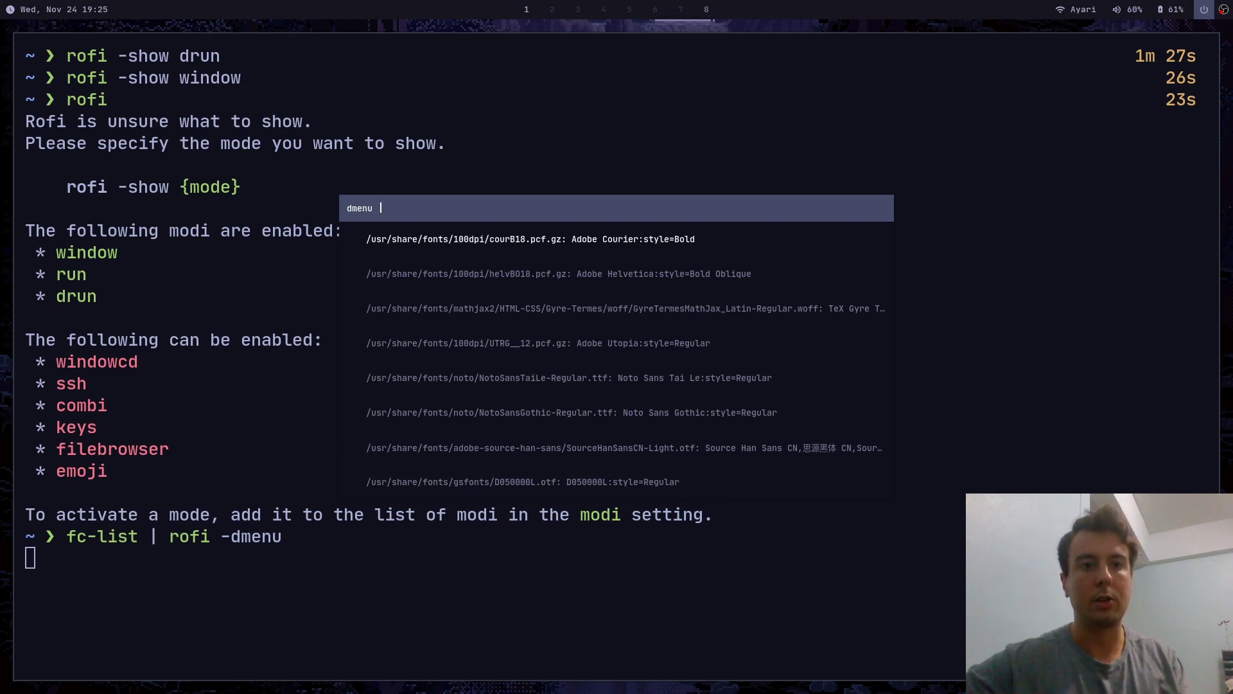
Pick the first JetBrains Mono font matching 'JetBrain', then clear the terminal.
{"action": "type", "text": "JetB"}
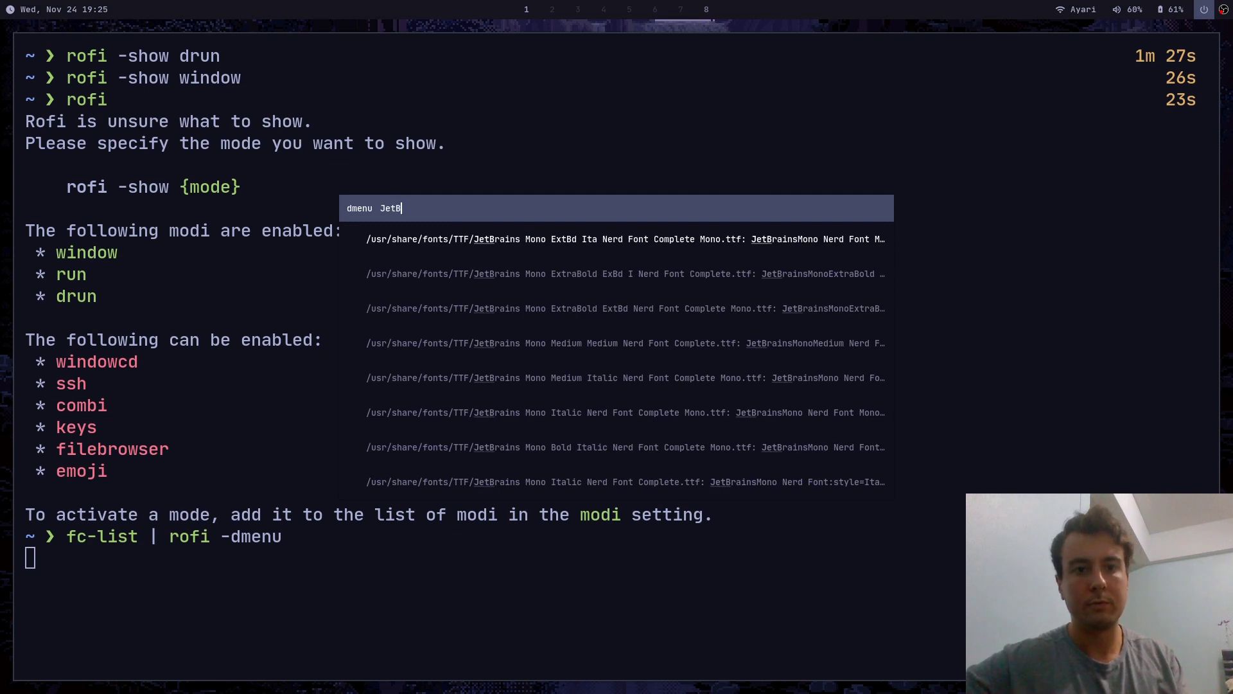
{"action": "type", "text": "rain"}
{"action": "key", "text": "Return"}
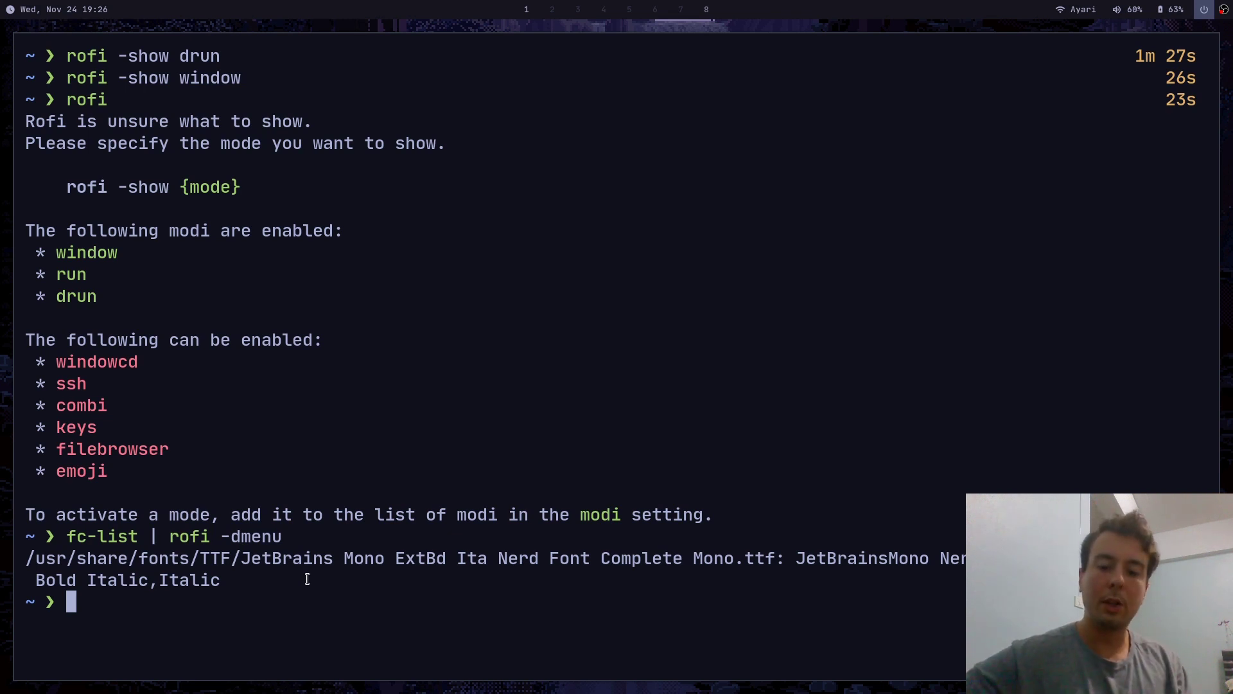
{"action": "key", "text": "ctrl+l"}
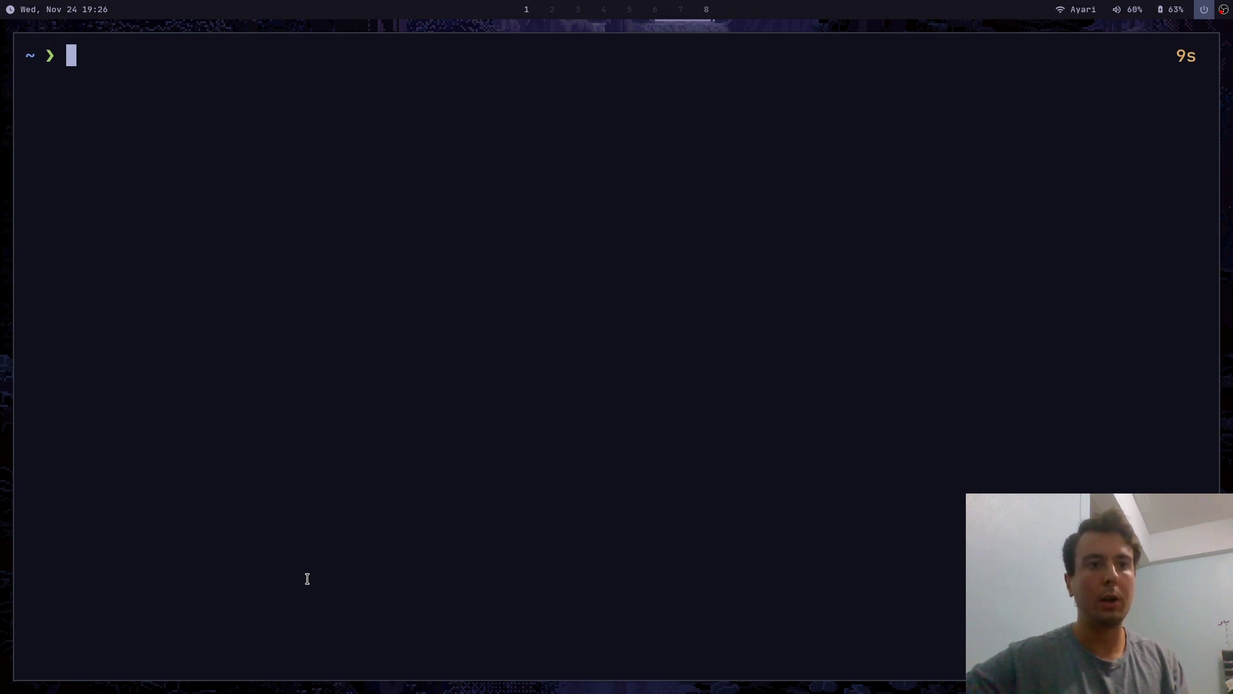
Open .config/rofi/config.rasi in Vim, delete every line and save the empty file.
{"action": "type", "text": "vim .conf"}
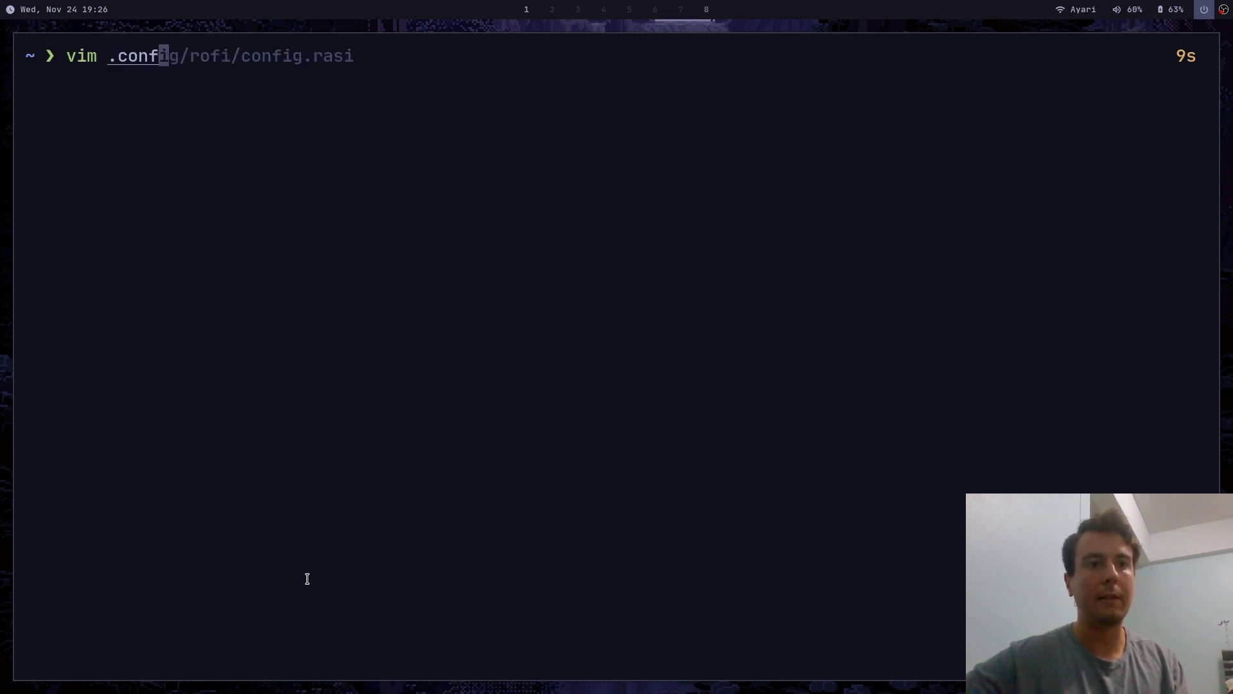
{"action": "type", "text": "i"}
{"action": "key", "text": "Right"}
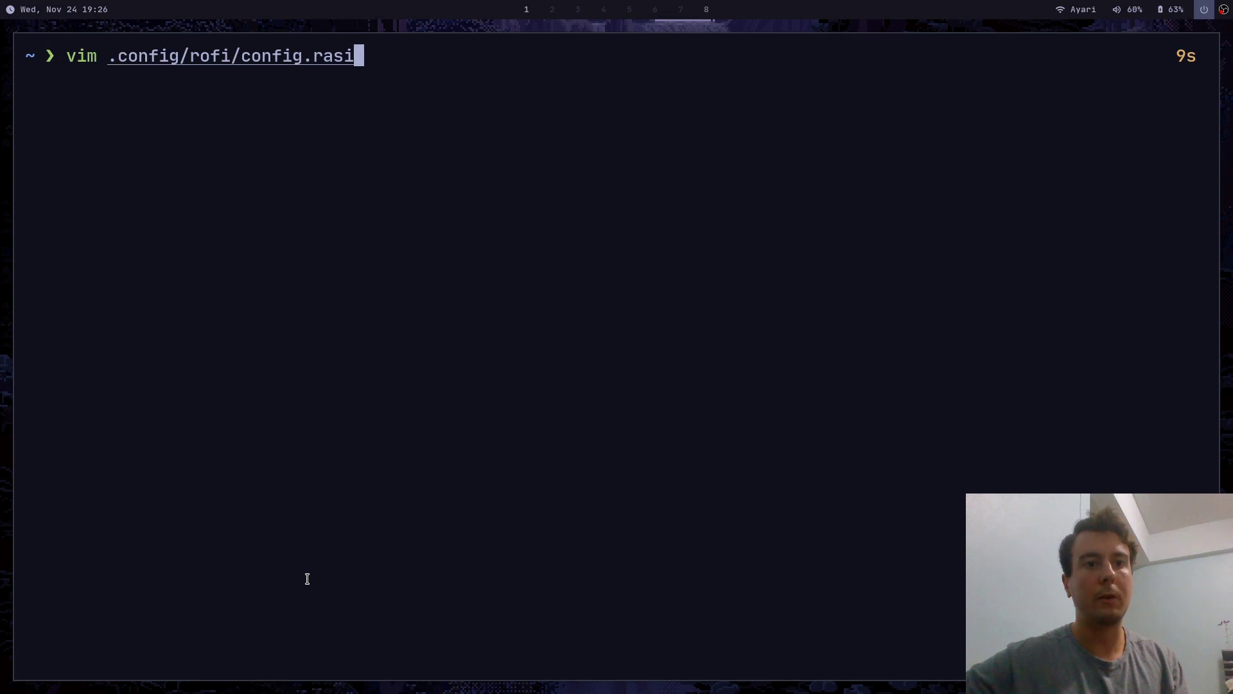
{"action": "key", "text": "Left"}
{"action": "key", "text": "Left"}
{"action": "key", "text": "Left"}
{"action": "key", "text": "Left"}
{"action": "key", "text": "Right"}
{"action": "key", "text": "Right"}
{"action": "key", "text": "Right"}
{"action": "key", "text": "Right"}
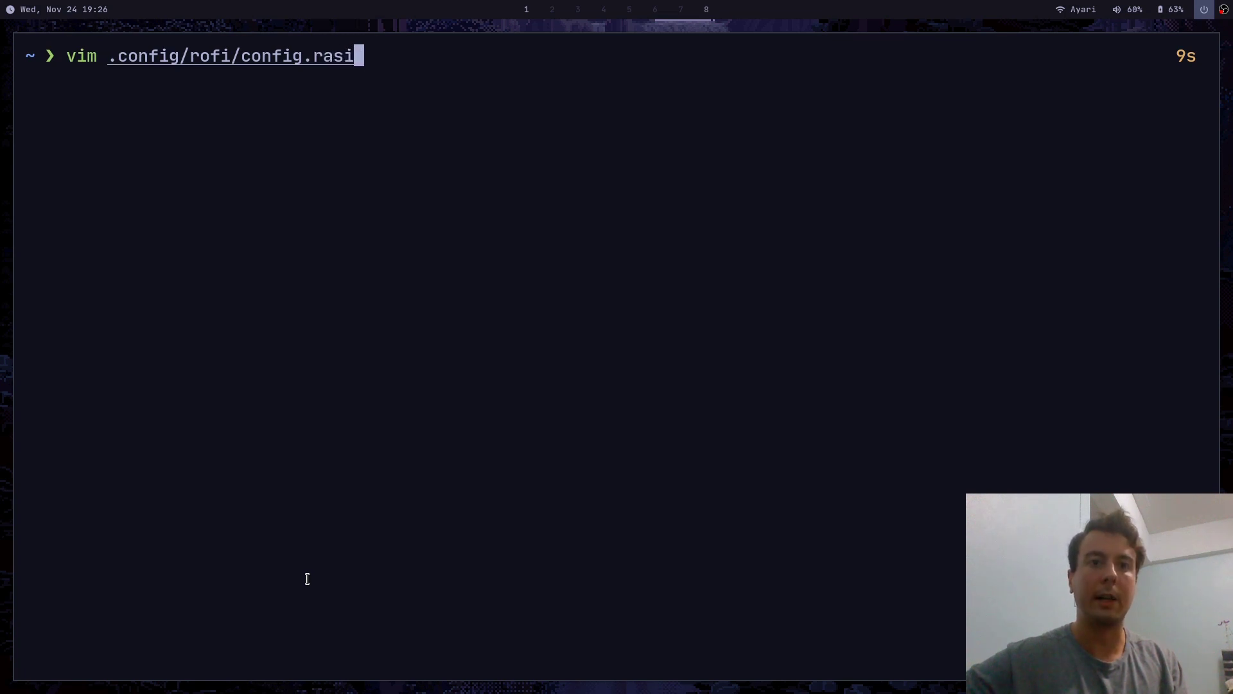
{"action": "key", "text": "Return"}
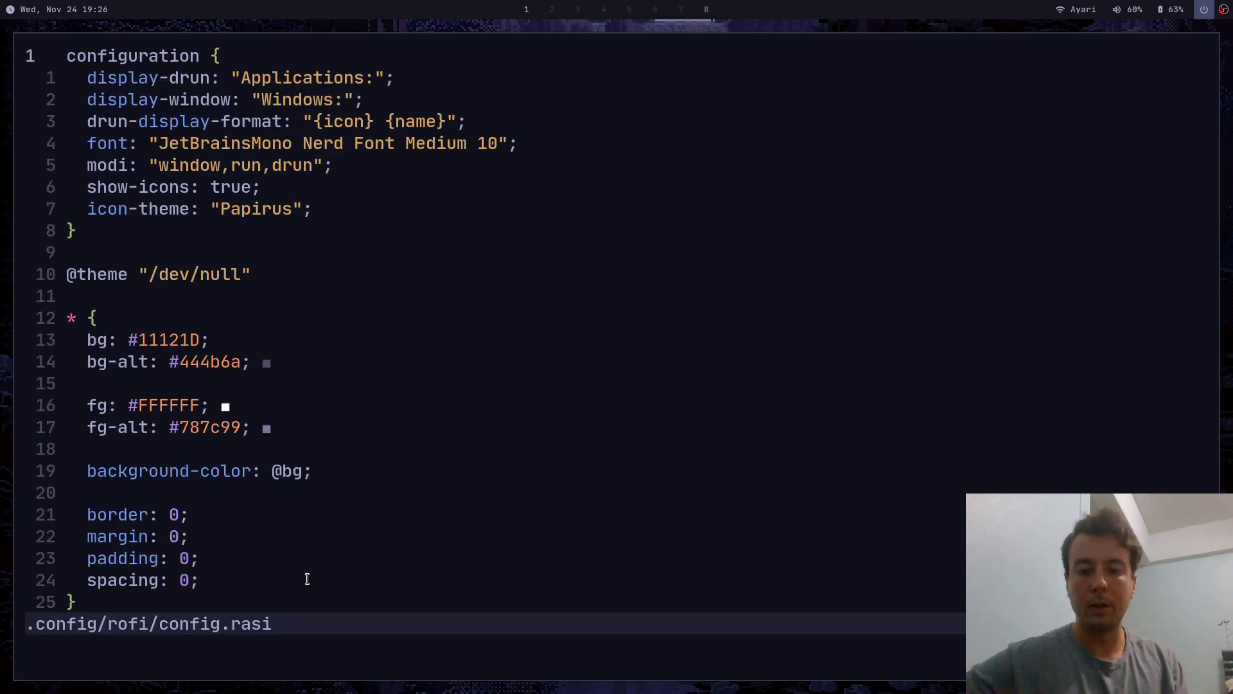
{"action": "key", "text": "shift+v"}
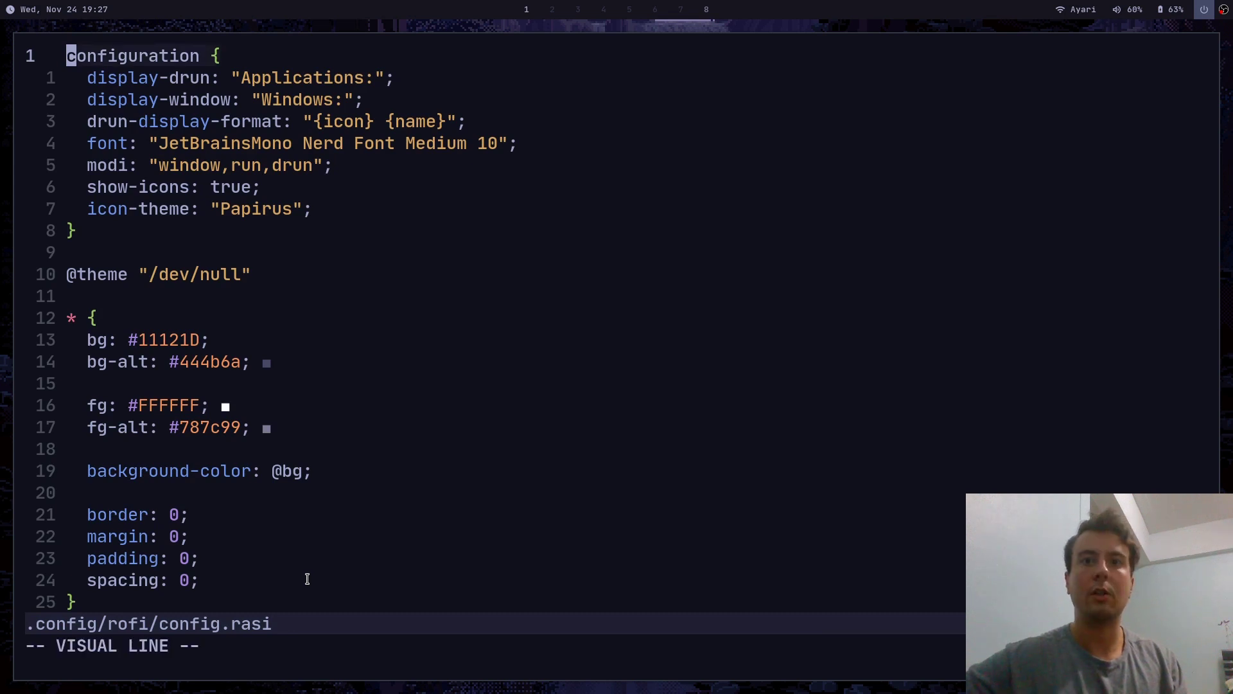
{"action": "key", "text": "shift+g"}
{"action": "type", "text": "d"}
{"action": "type", "text": ":w"}
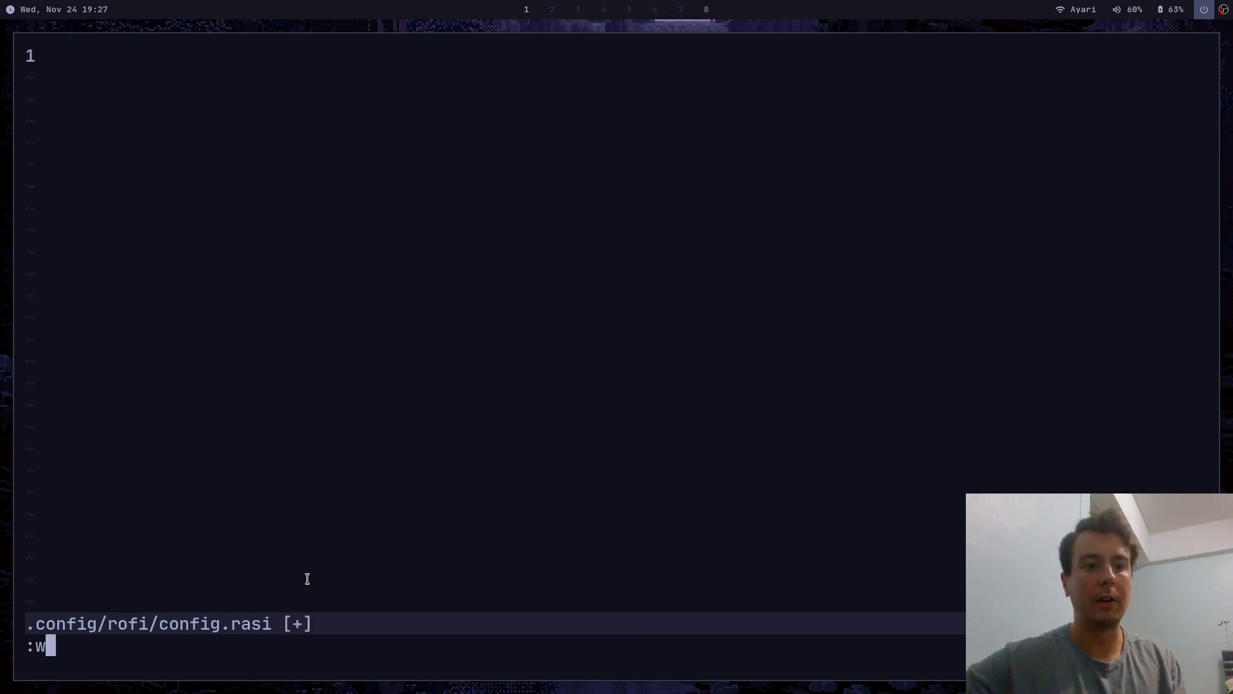
{"action": "key", "text": "Return"}
Check the default application launcher look, then open a new terminal beside the editor.
{"action": "key", "text": "super+d"}
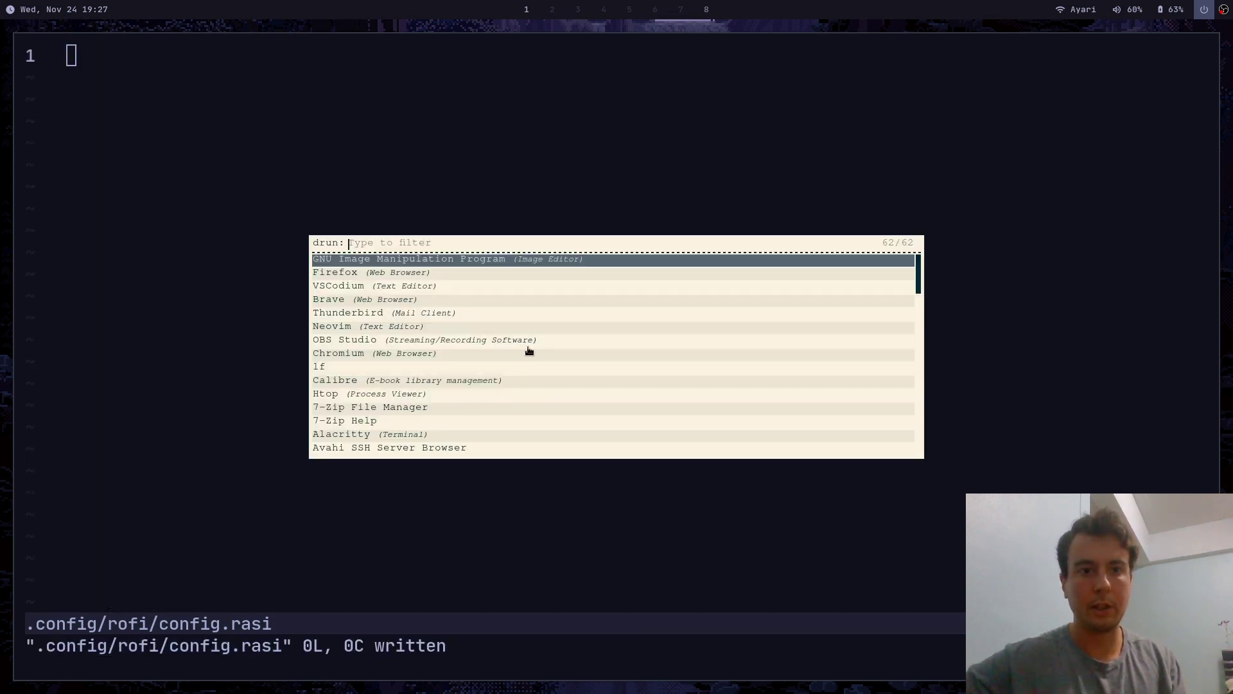
{"action": "key", "text": "Down"}
{"action": "key", "text": "Down"}
{"action": "key", "text": "Down"}
{"action": "key", "text": "Down"}
{"action": "key", "text": "Down"}
{"action": "key", "text": "Down"}
{"action": "key", "text": "Down"}
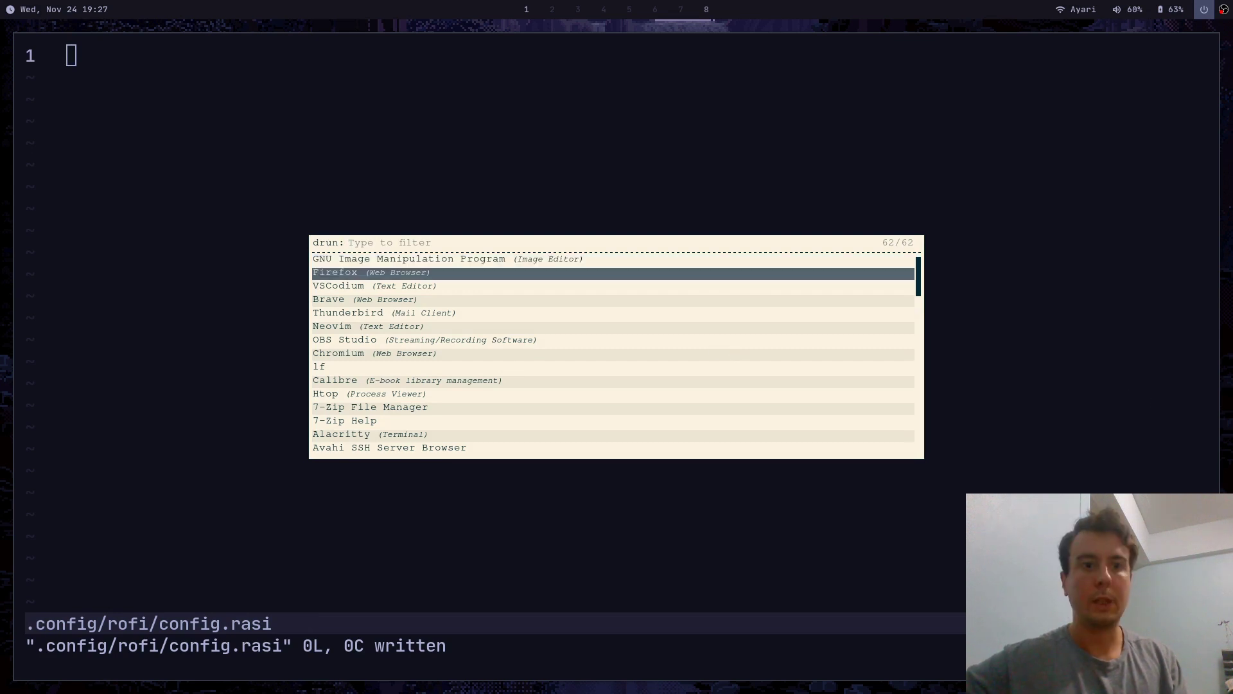
{"action": "key", "text": "Up"}
{"action": "key", "text": "Up"}
{"action": "key", "text": "Up"}
{"action": "key", "text": "Up"}
{"action": "key", "text": "Up"}
{"action": "key", "text": "Up"}
{"action": "key", "text": "Up"}
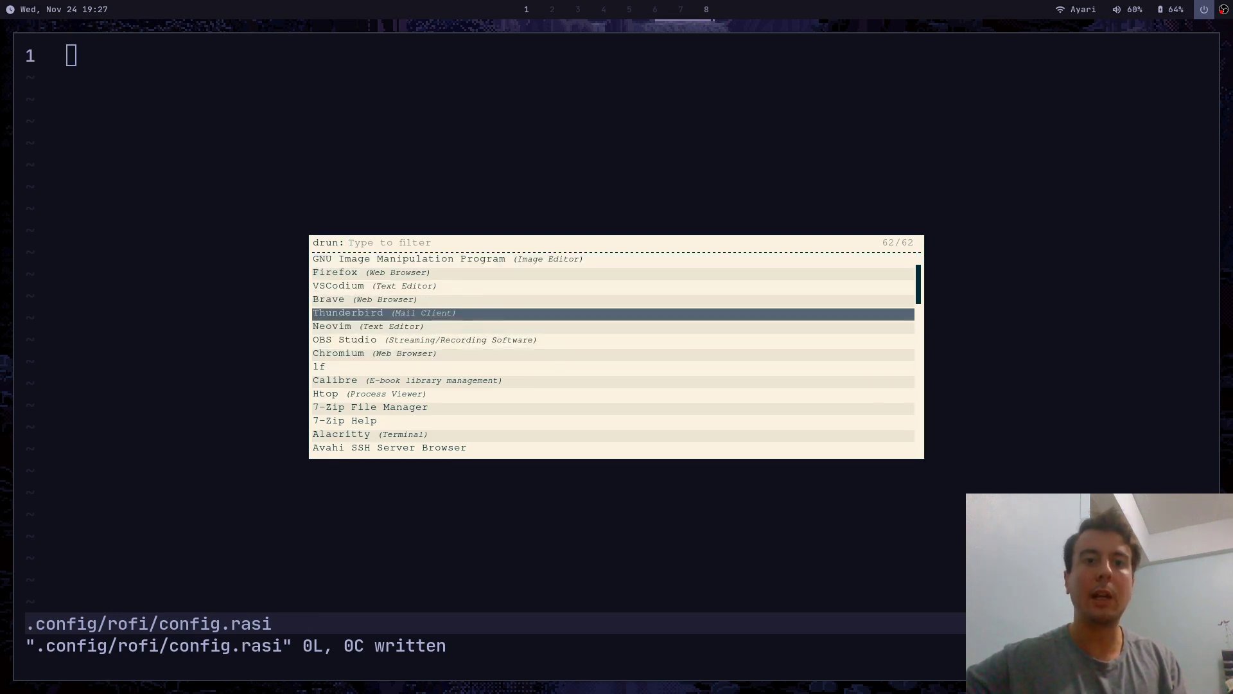
{"action": "key", "text": "Escape"}
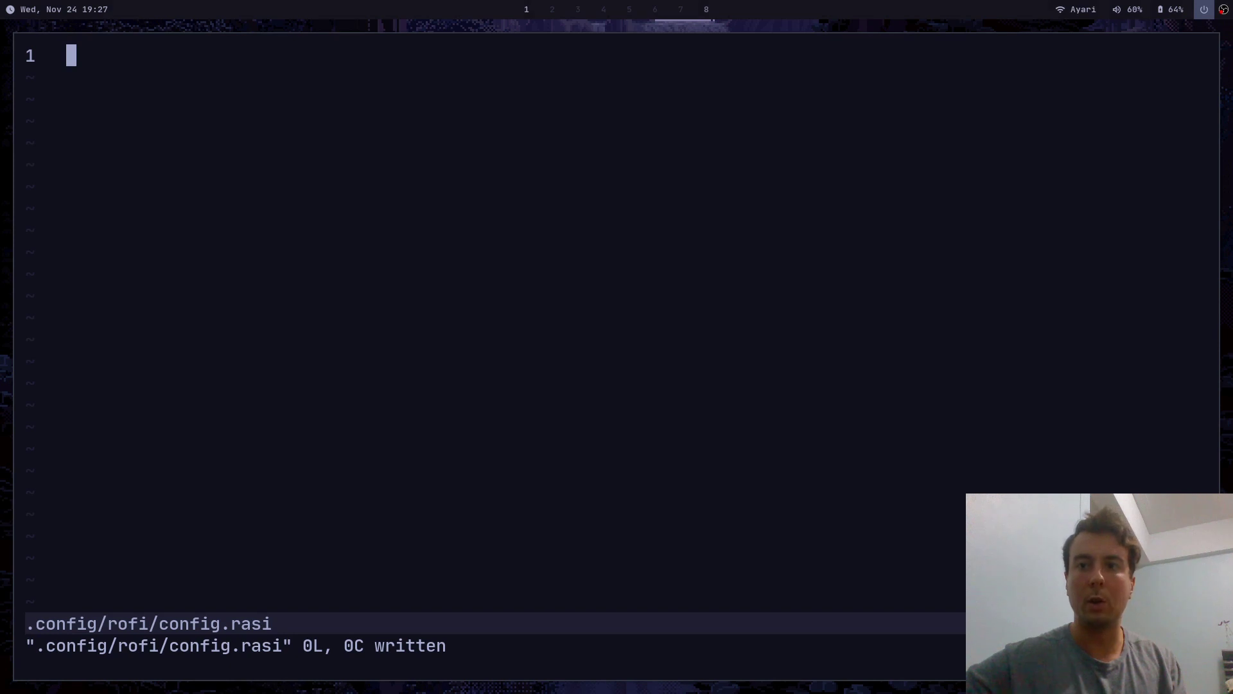
{"action": "key", "text": "super+Return"}
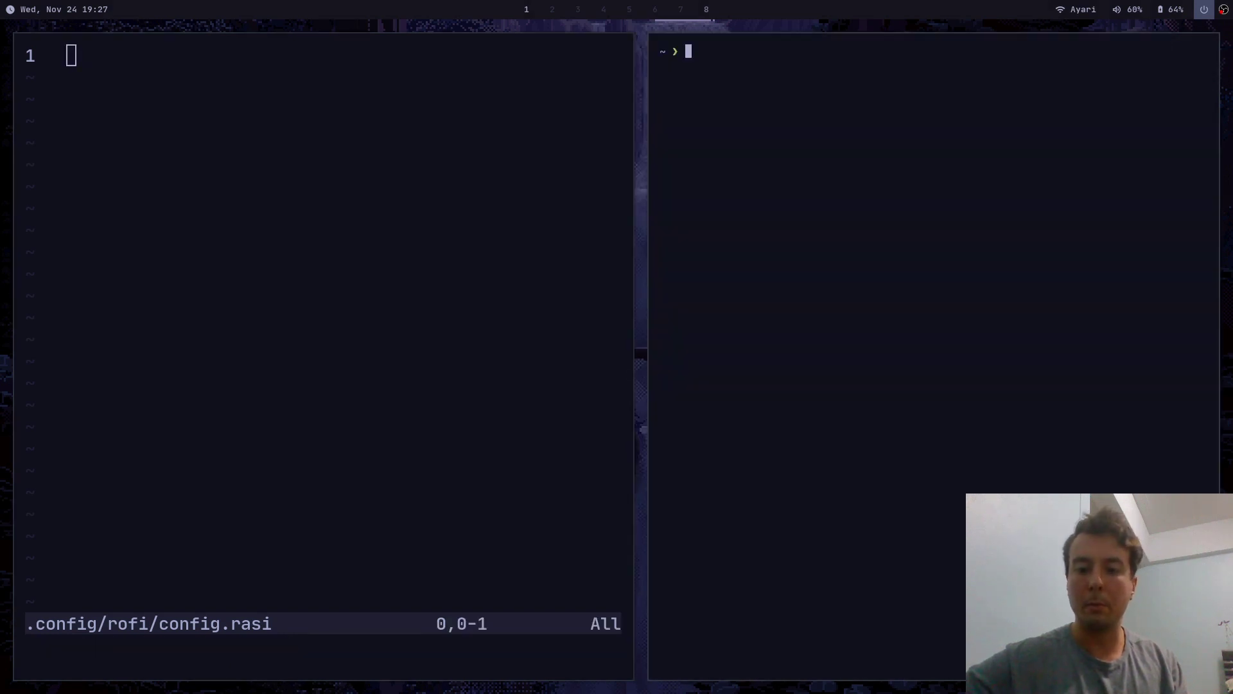
Enlarge the terminal font, run rofi-theme-selector and preview the gruvbox-dark theme.
{"action": "key", "text": "ctrl+plus"}
{"action": "key", "text": "ctrl+plus"}
{"action": "key", "text": "ctrl+plus"}
{"action": "key", "text": "ctrl+plus"}
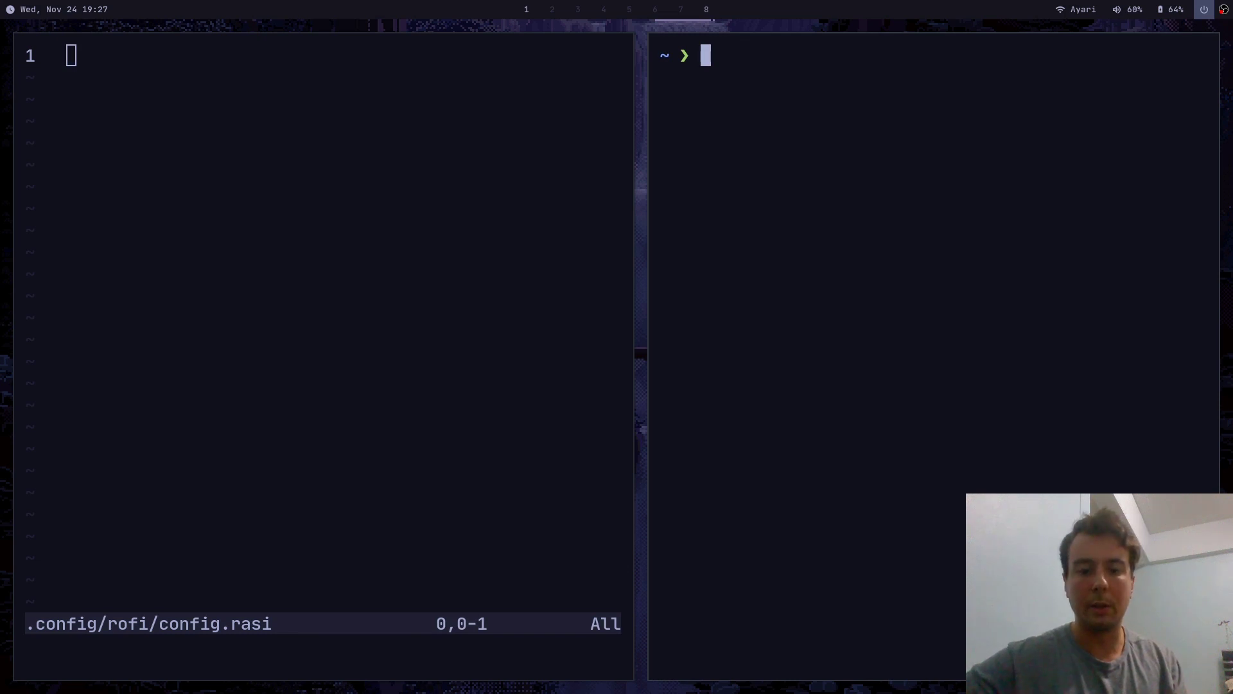
{"action": "type", "text": "rofi-theme-selector"}
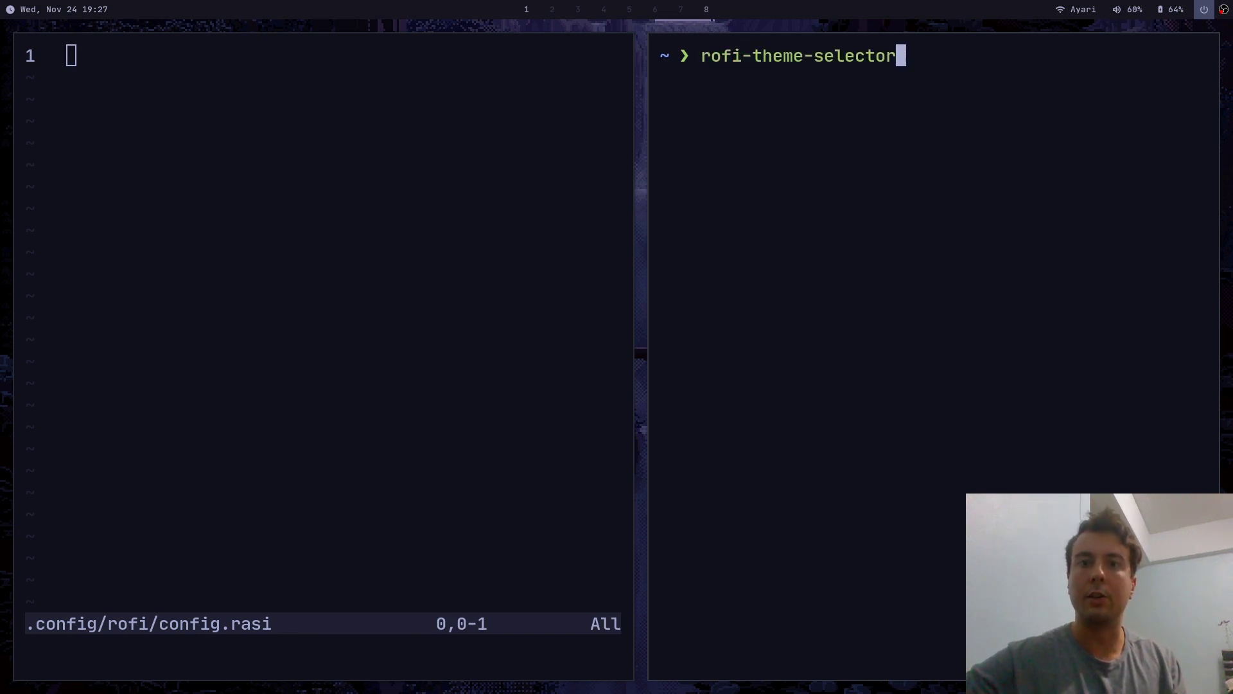
{"action": "key", "text": "Return"}
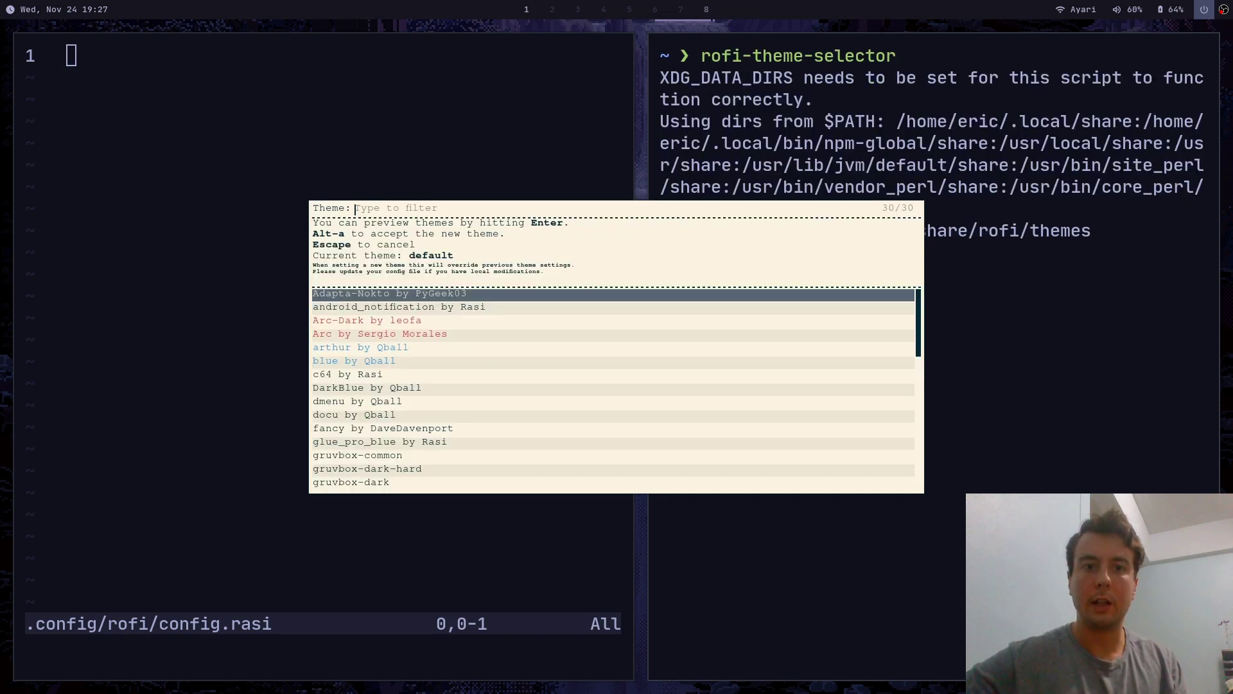
{"action": "key", "text": "Down"}
{"action": "key", "text": "Down"}
{"action": "key", "text": "Down"}
{"action": "key", "text": "Down"}
{"action": "key", "text": "Down"}
{"action": "key", "text": "Down"}
{"action": "key", "text": "Down"}
{"action": "key", "text": "Down"}
{"action": "key", "text": "Down"}
{"action": "key", "text": "Down"}
{"action": "key", "text": "Down"}
{"action": "key", "text": "Down"}
{"action": "key", "text": "Down"}
{"action": "key", "text": "Down"}
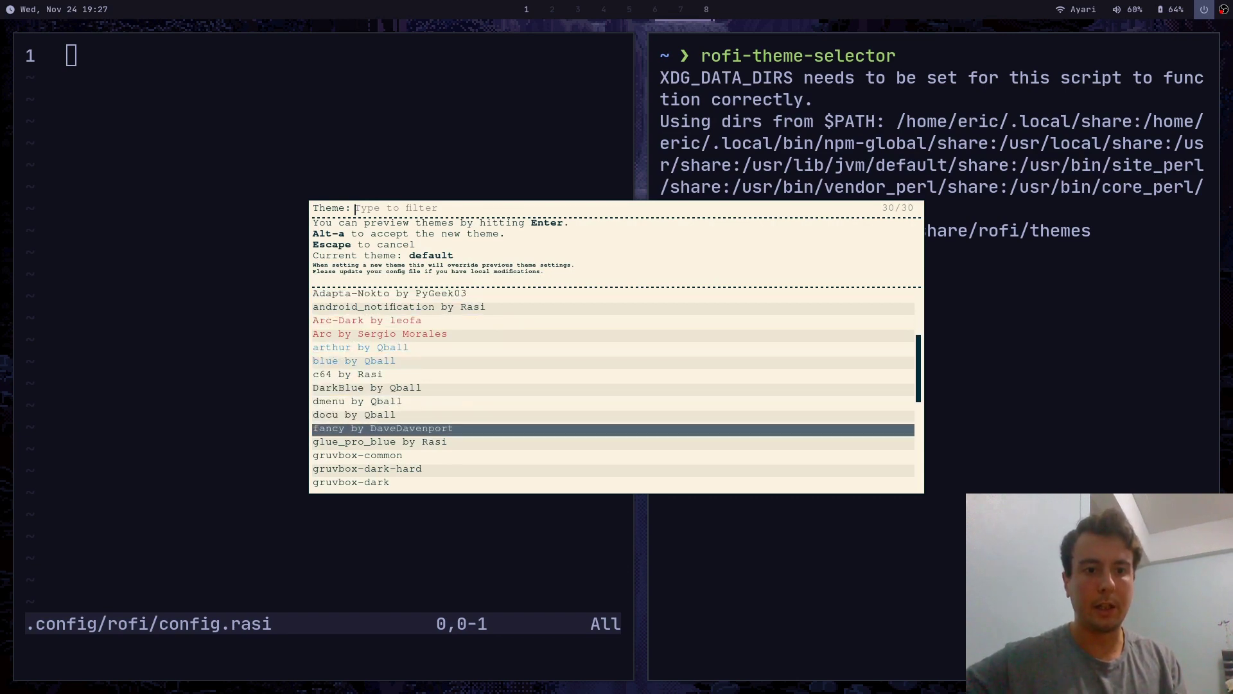
Preview the Monokai, paper-float and Paper themes.
{"action": "key", "text": "Down"}
{"action": "key", "text": "Up"}
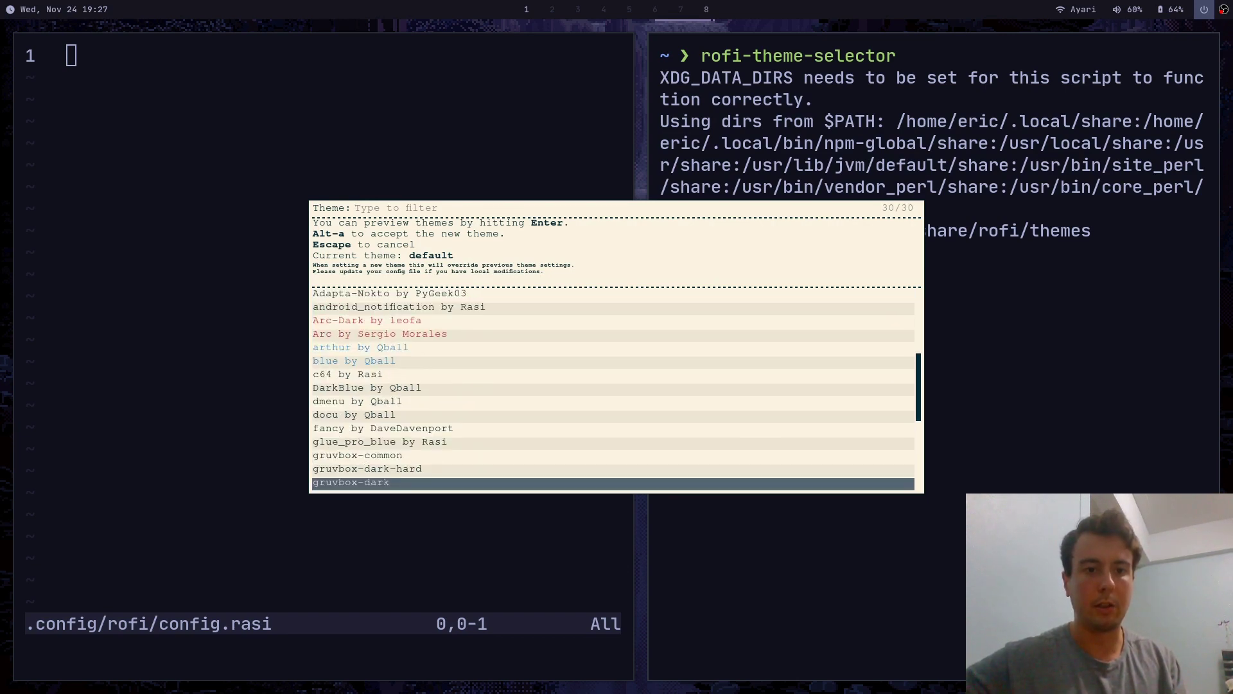
{"action": "key", "text": "Return"}
{"action": "key", "text": "Down"}
{"action": "key", "text": "Down"}
{"action": "key", "text": "Down"}
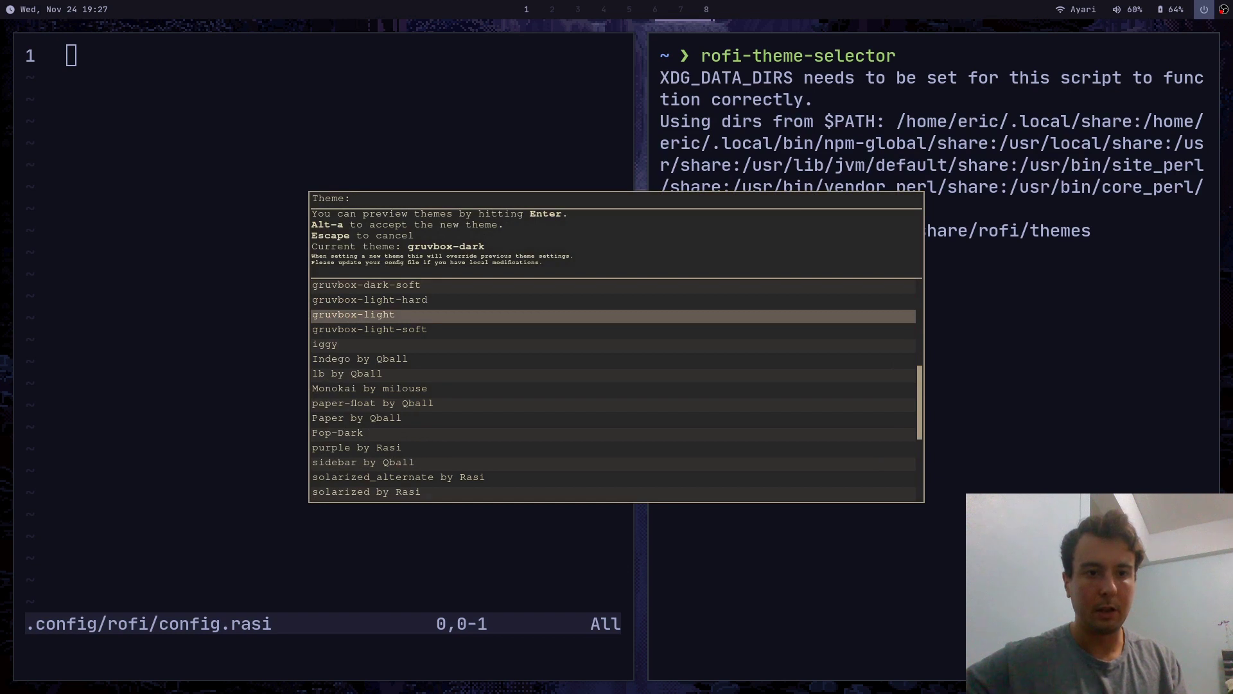
{"action": "key", "text": "Down"}
{"action": "key", "text": "Down"}
{"action": "key", "text": "Down"}
{"action": "key", "text": "Down"}
{"action": "key", "text": "Down"}
{"action": "key", "text": "Return"}
{"action": "key", "text": "Down"}
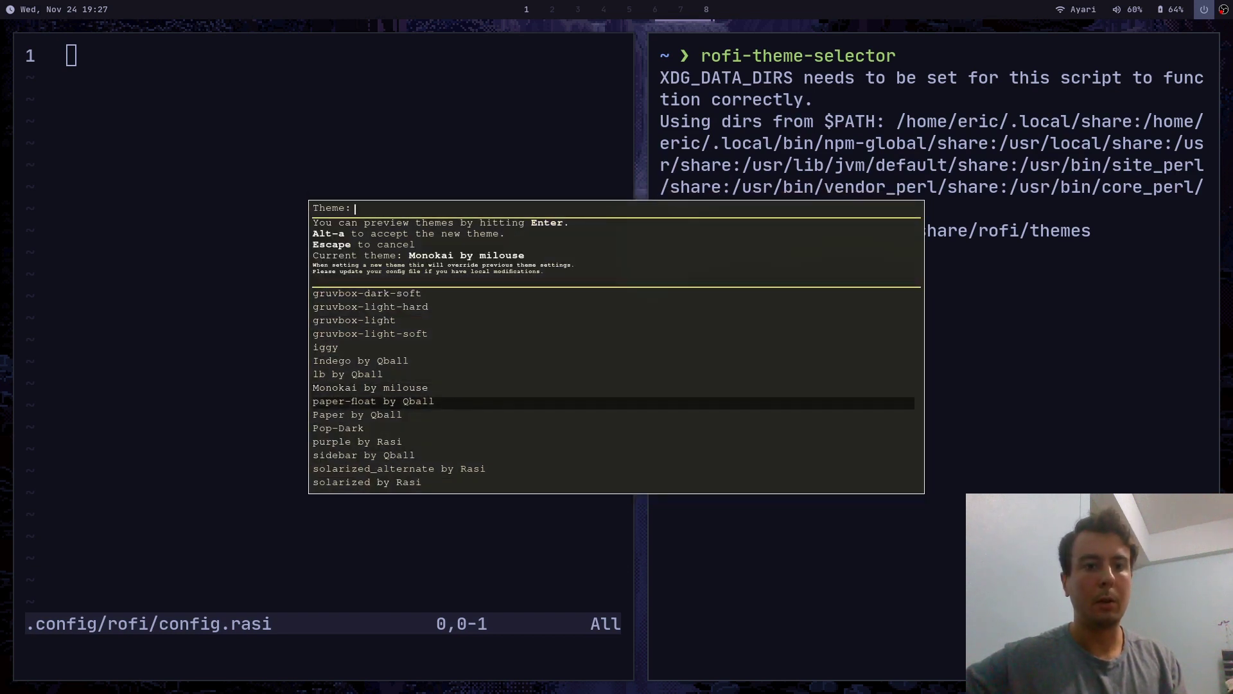
{"action": "key", "text": "Up"}
{"action": "key", "text": "Down"}
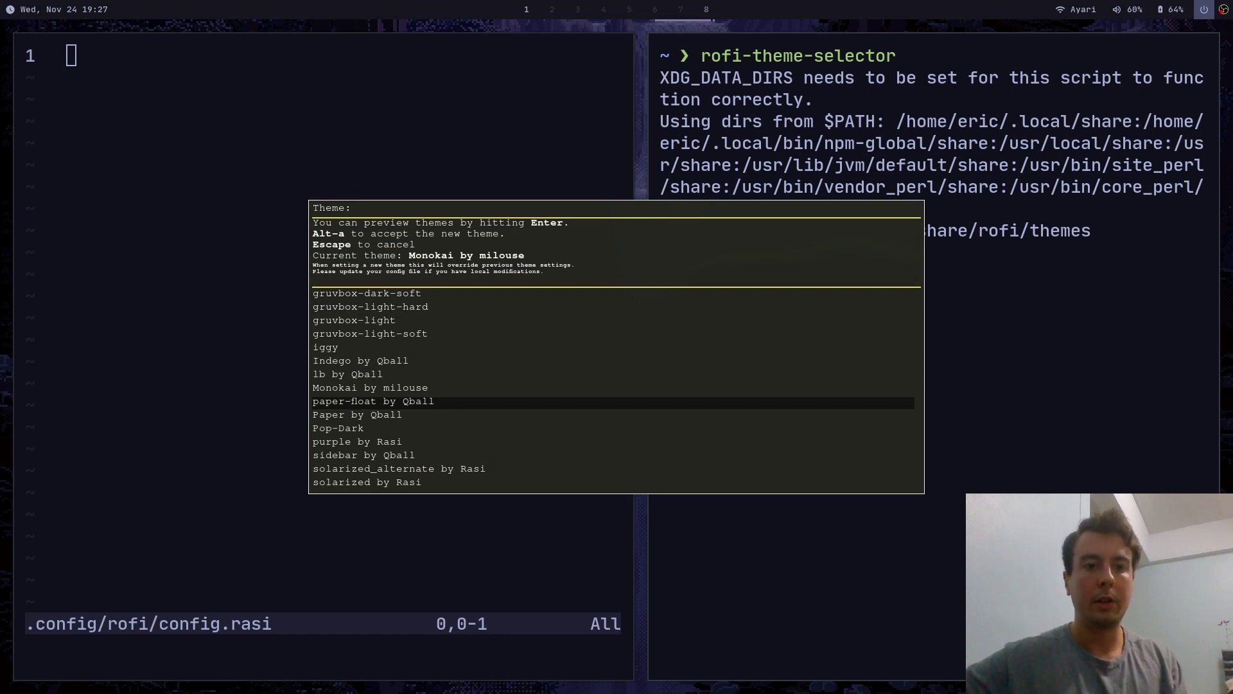
{"action": "key", "text": "Up"}
{"action": "key", "text": "Down"}
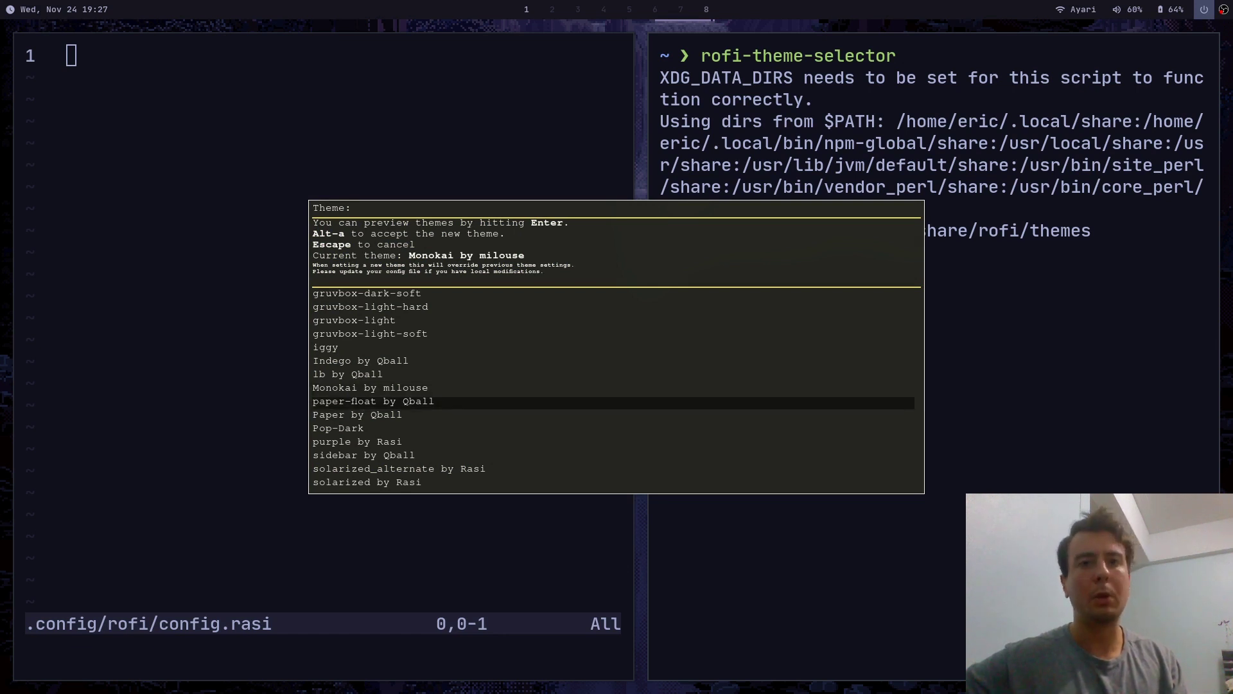
{"action": "key", "text": "Down"}
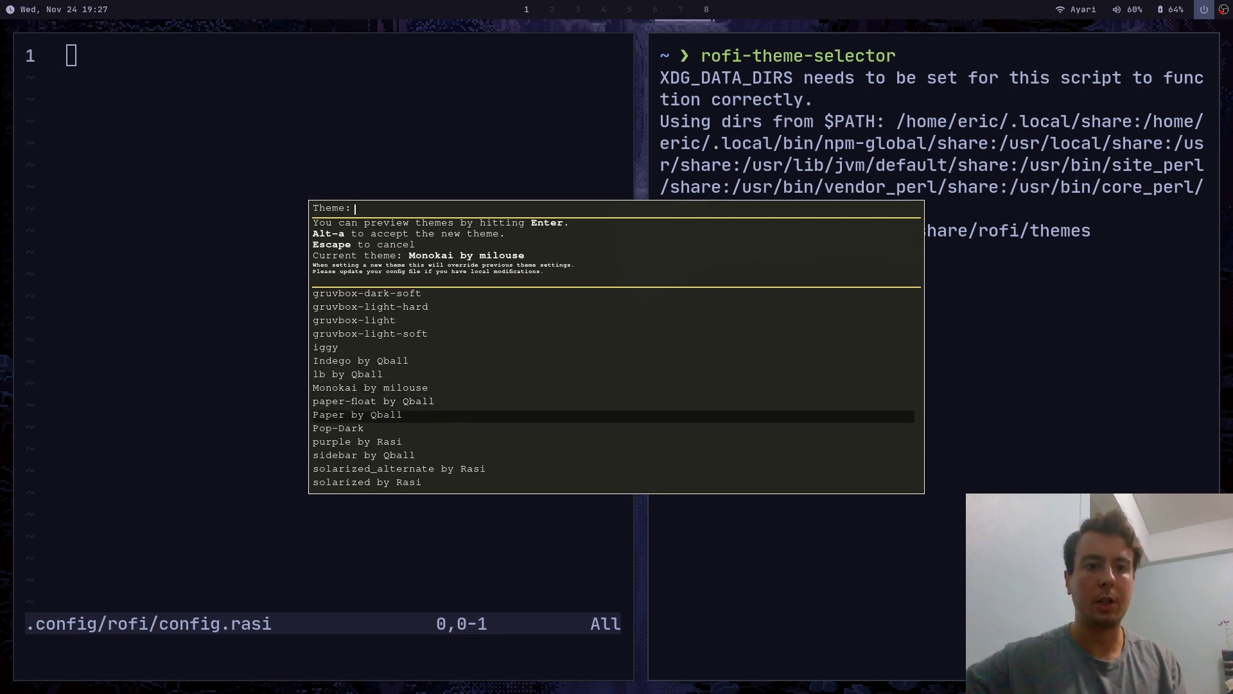
{"action": "key", "text": "Up"}
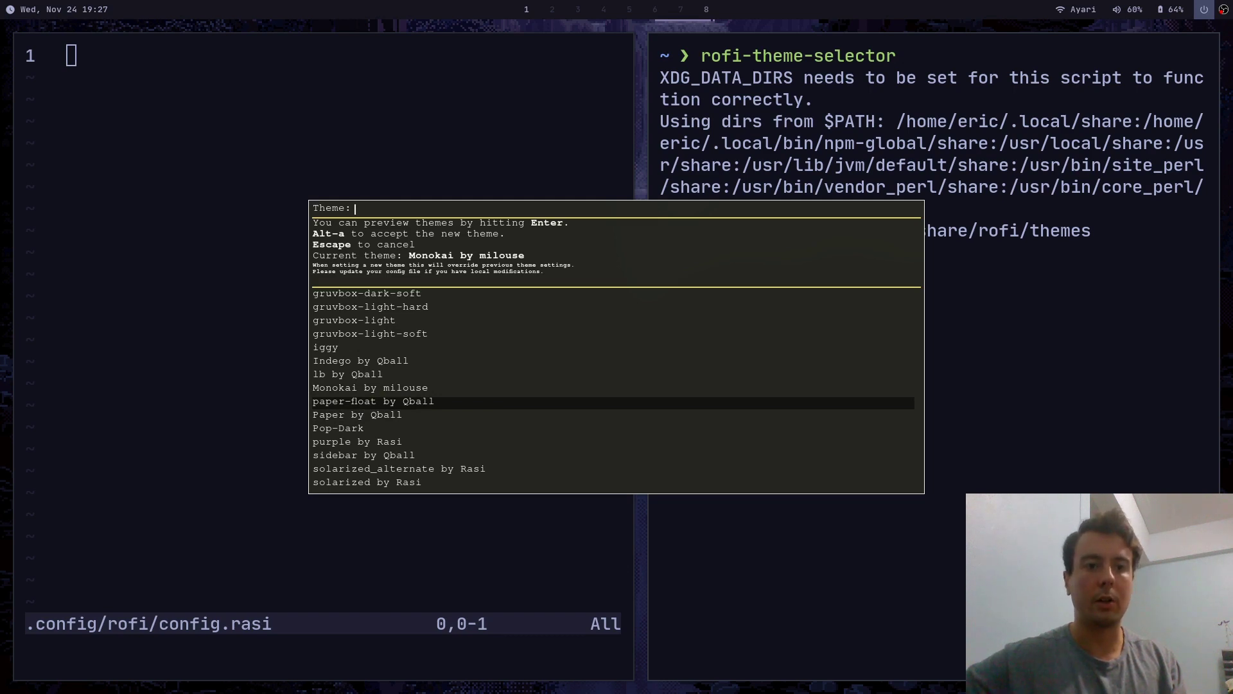
{"action": "key", "text": "Return"}
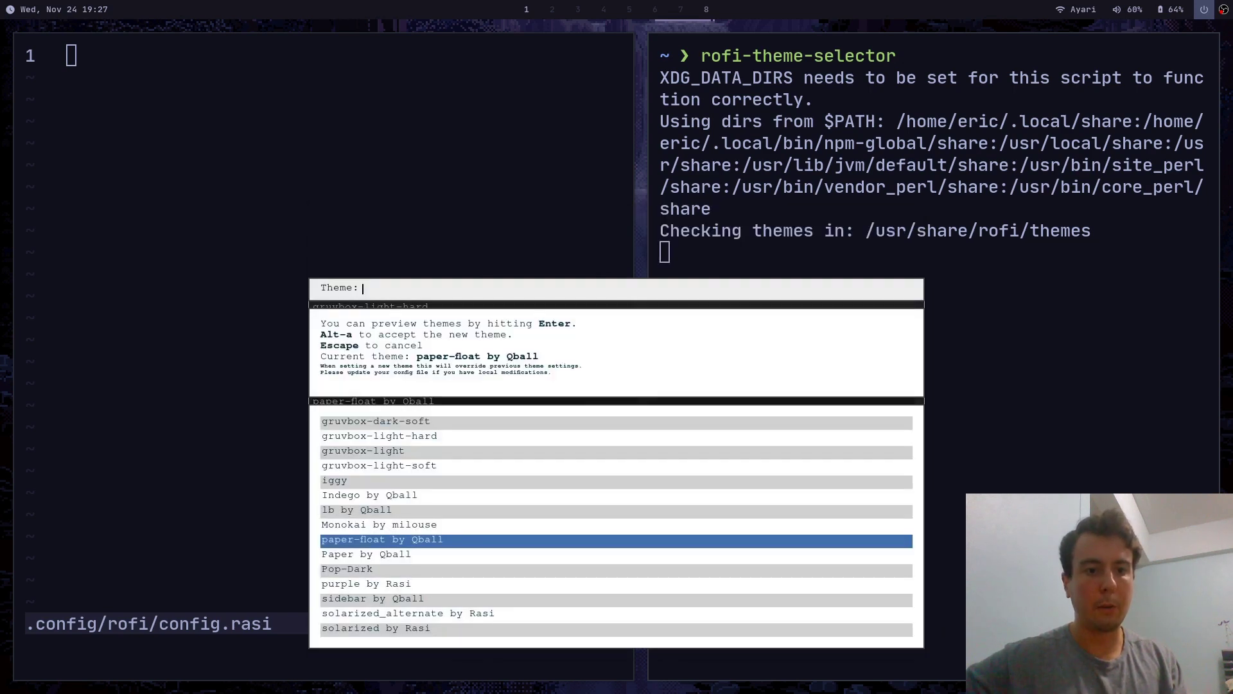
{"action": "key", "text": "Down"}
{"action": "key", "text": "Return"}
Preview the iggy, sidebar and dmenu themes, then exit the theme selector.
{"action": "key", "text": "Up"}
{"action": "key", "text": "Up"}
{"action": "key", "text": "Up"}
{"action": "key", "text": "Up"}
{"action": "key", "text": "Up"}
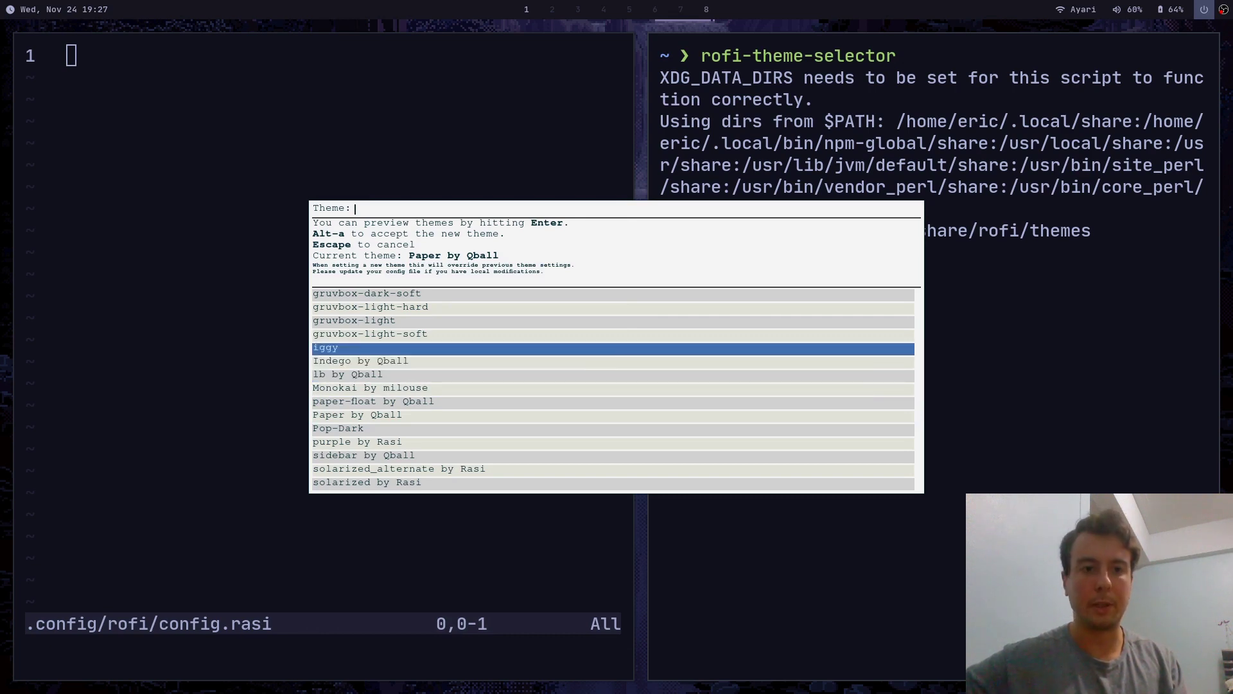
{"action": "key", "text": "Return"}
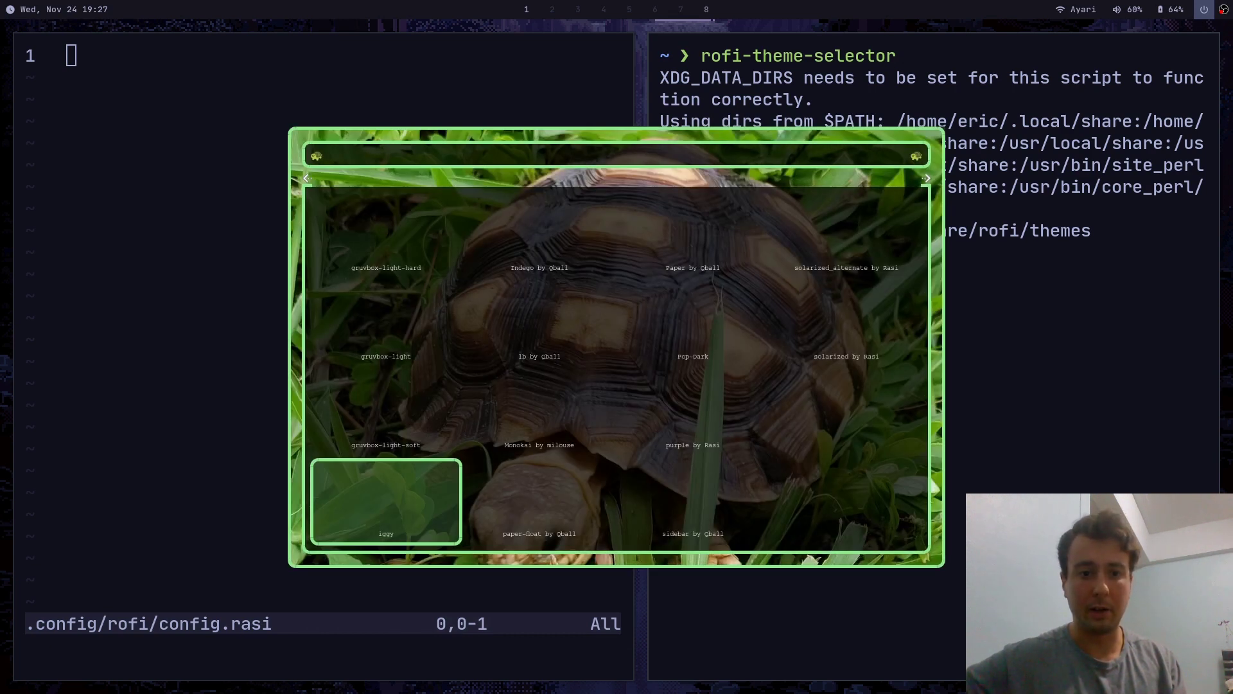
{"action": "key", "text": "Right"}
{"action": "key", "text": "Right"}
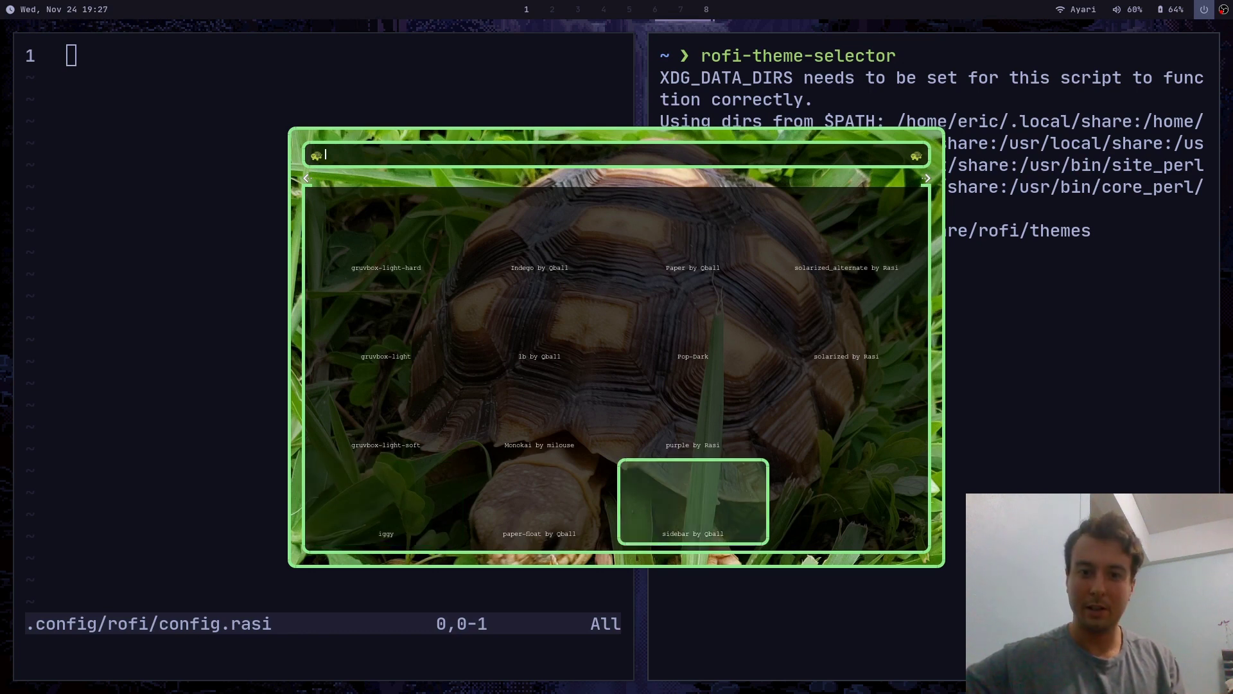
{"action": "key", "text": "Return"}
{"action": "key", "text": "Up"}
{"action": "key", "text": "Up"}
{"action": "key", "text": "Up"}
{"action": "key", "text": "Up"}
{"action": "key", "text": "Up"}
{"action": "key", "text": "Up"}
{"action": "key", "text": "Up"}
{"action": "key", "text": "Up"}
{"action": "key", "text": "Up"}
{"action": "key", "text": "Up"}
{"action": "key", "text": "Up"}
{"action": "key", "text": "Up"}
{"action": "key", "text": "Up"}
{"action": "key", "text": "Up"}
{"action": "key", "text": "Up"}
{"action": "key", "text": "Up"}
{"action": "key", "text": "Up"}
{"action": "key", "text": "Up"}
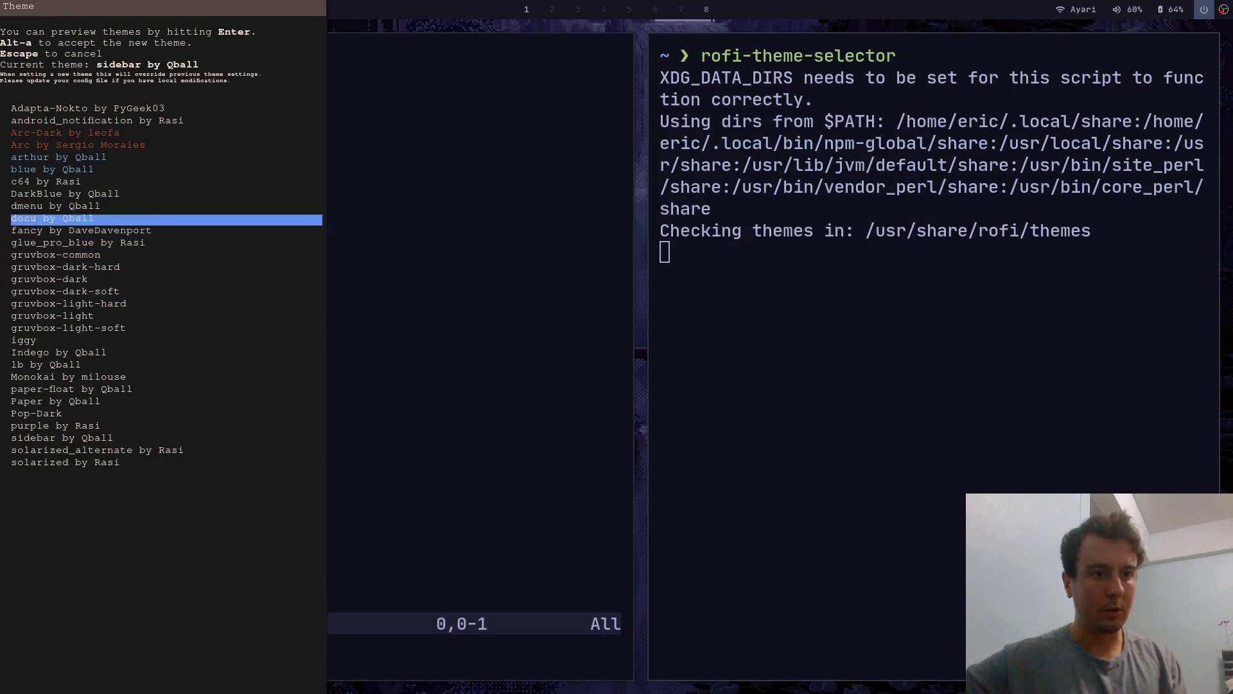
{"action": "key", "text": "Down"}
{"action": "key", "text": "Up"}
{"action": "key", "text": "Up"}
{"action": "key", "text": "Return"}
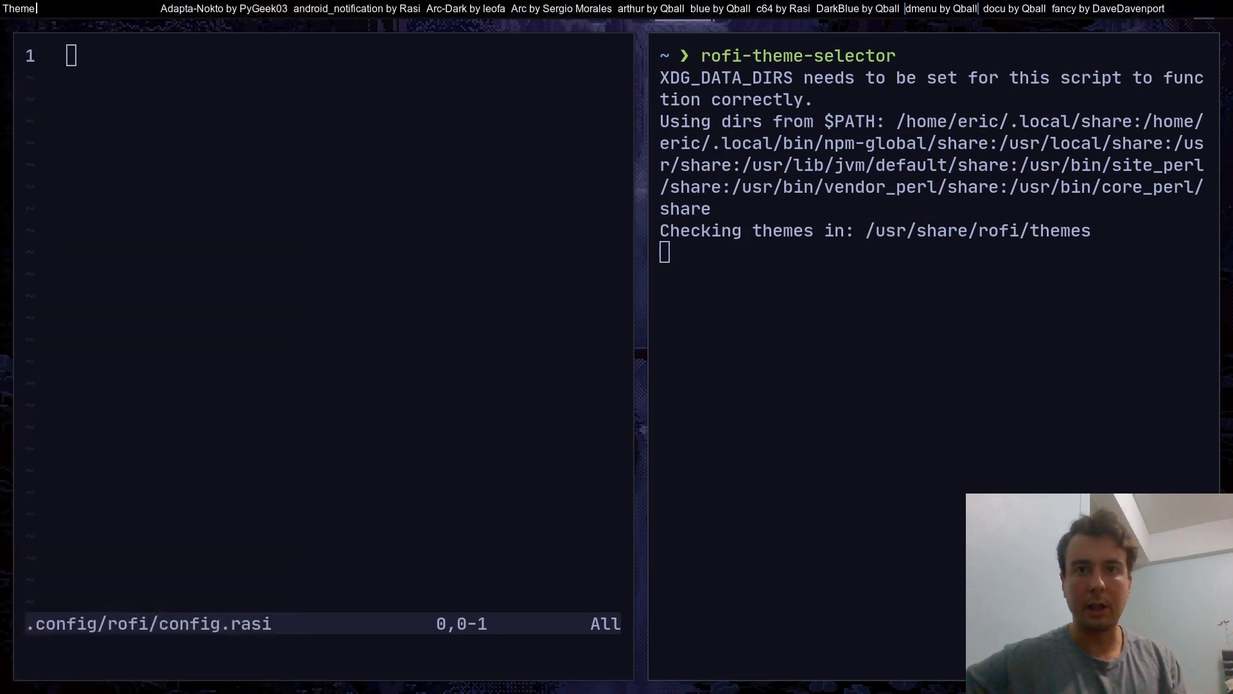
{"action": "key", "text": "Escape"}
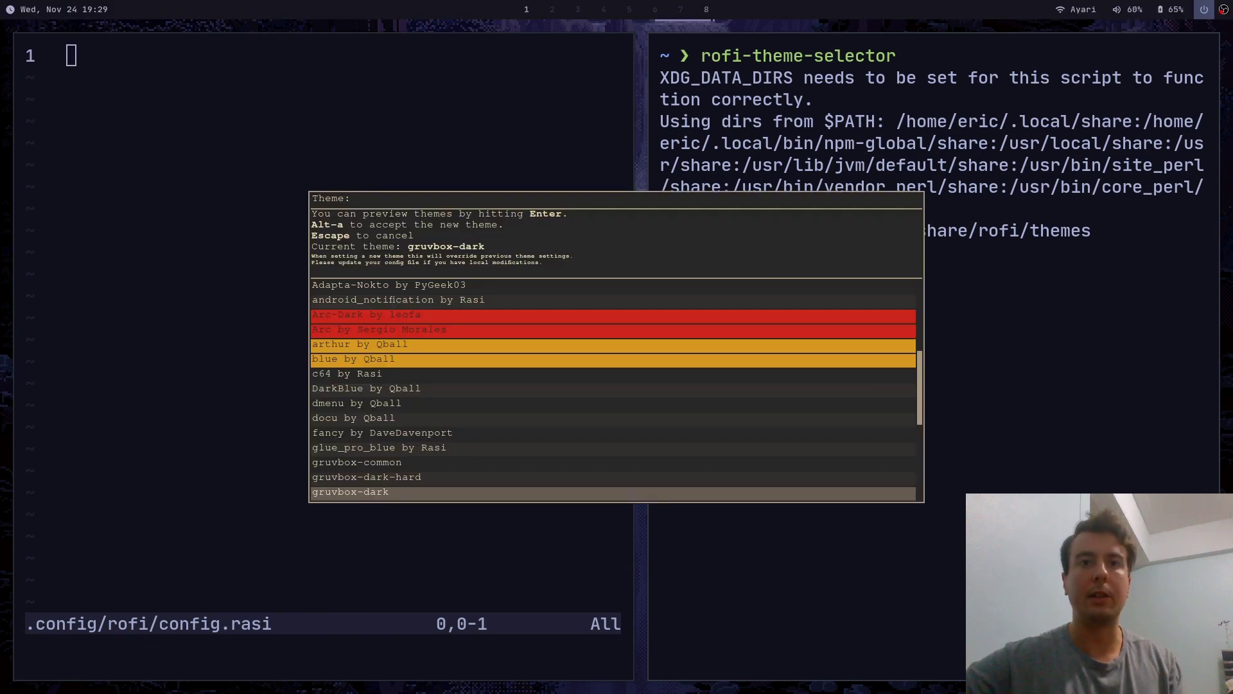
{"action": "key", "text": "Escape"}
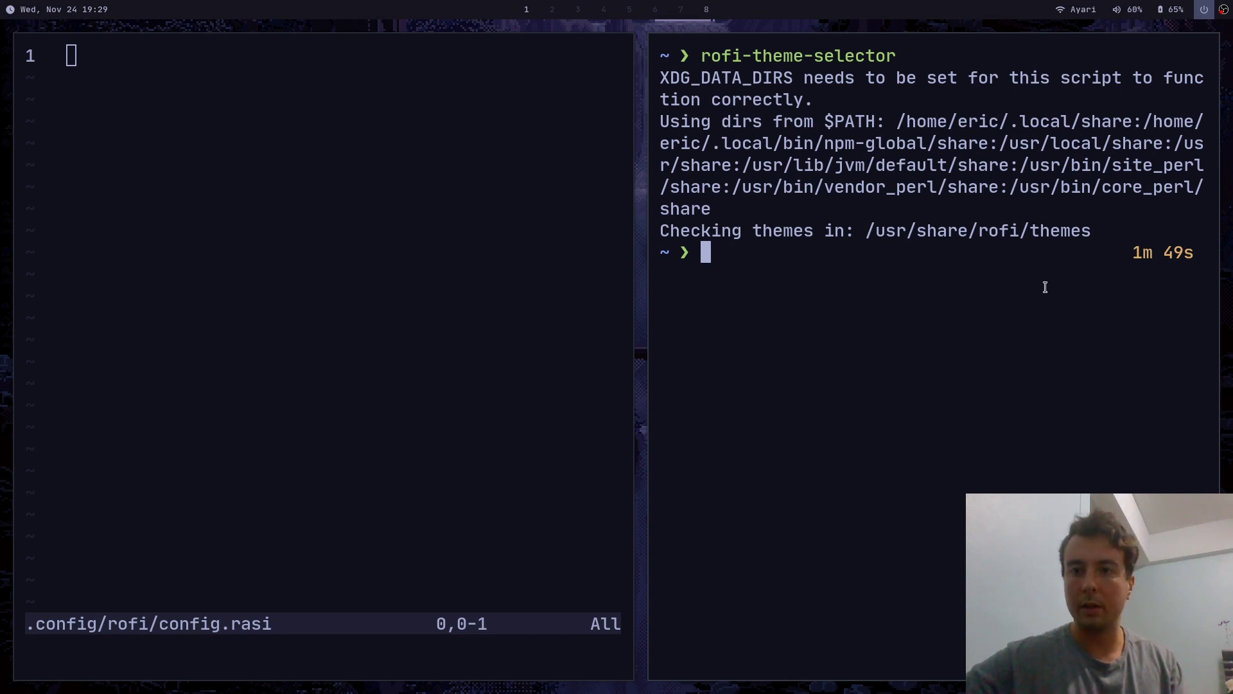
Open /usr/share/rofi/themes/blue.rasi in Vim at a smaller font and scroll its rgba colours.
{"action": "type", "text": "vim /us"}
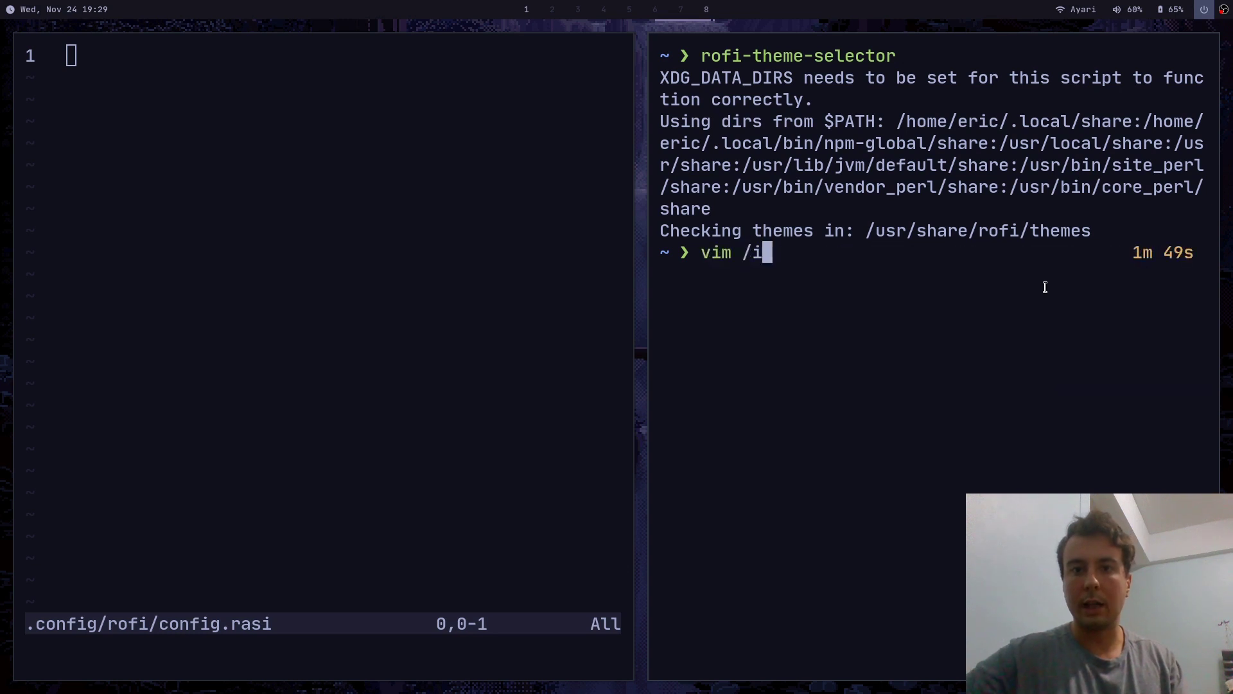
{"action": "type", "text": "r/share"}
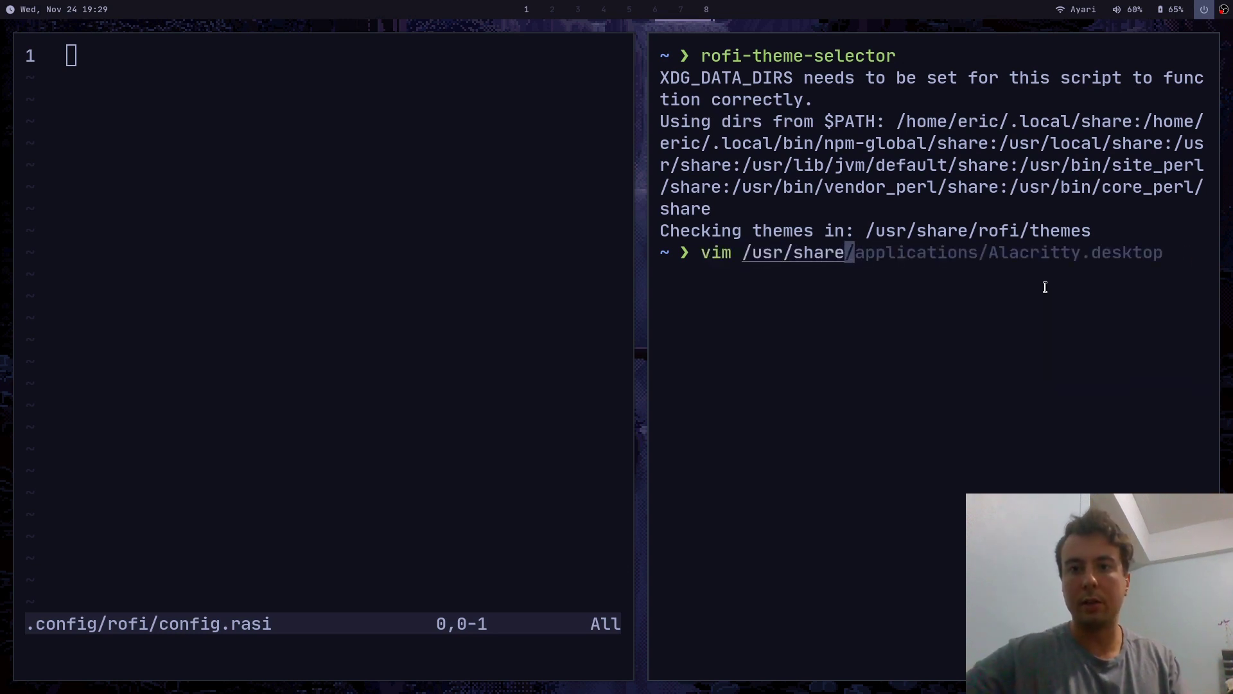
{"action": "type", "text": "/rofi"}
{"action": "key", "text": "Right"}
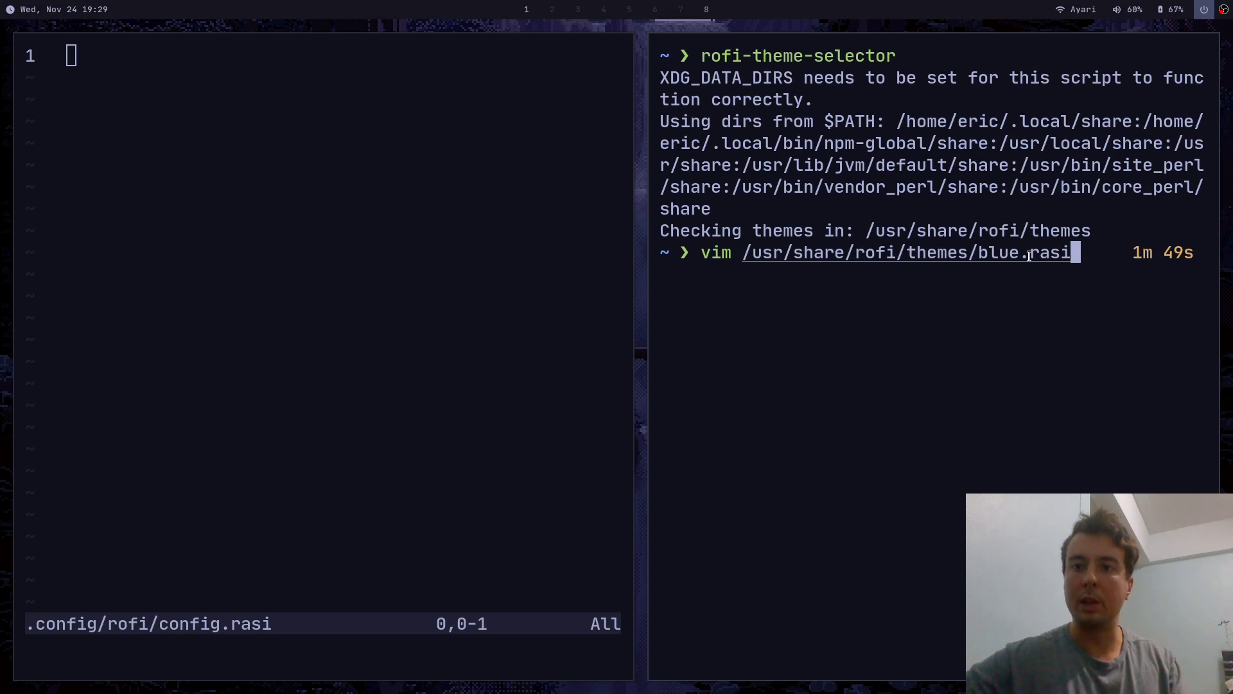
{"action": "key", "text": "Return"}
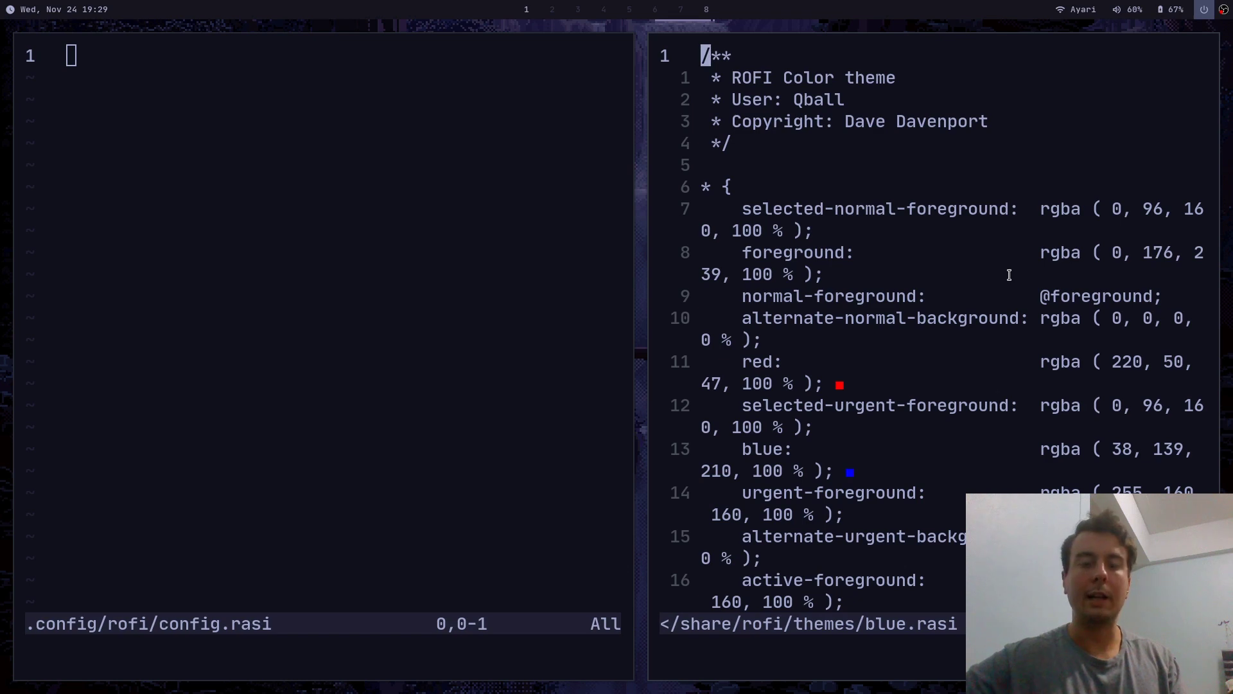
{"action": "key", "text": "ctrl+minus"}
{"action": "key", "text": "ctrl+minus"}
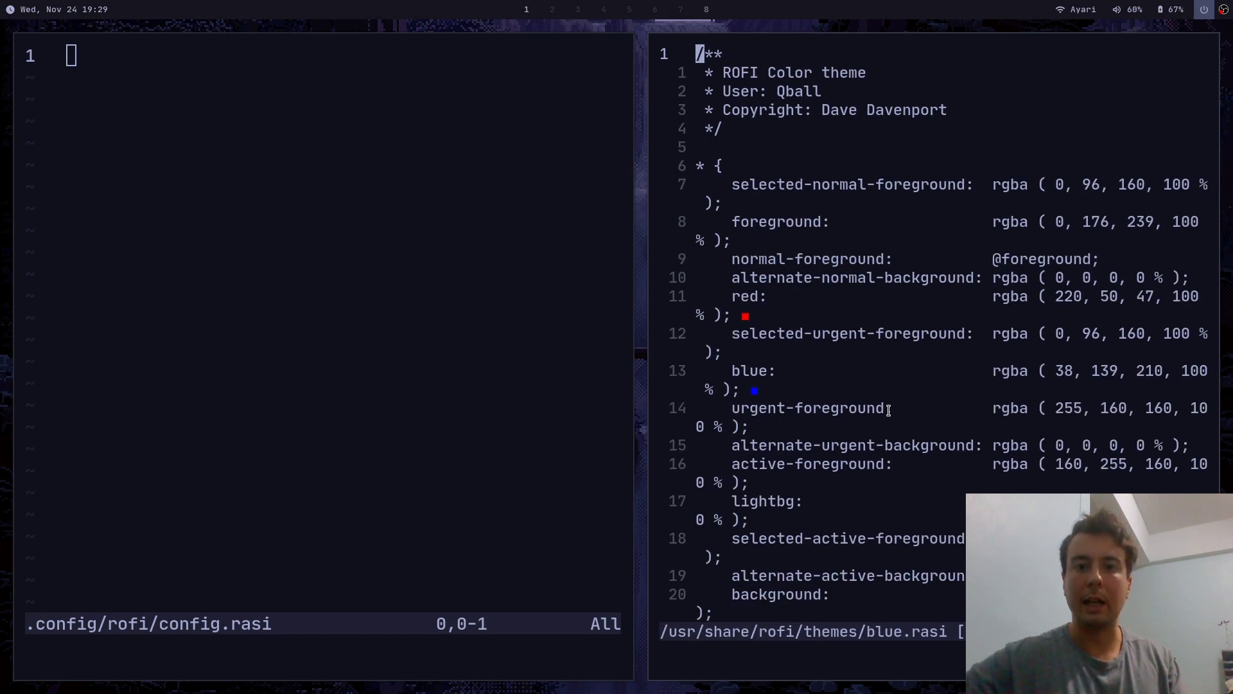
{"action": "scroll", "coordinate": [889, 409], "scroll_direction": "down", "scroll_amount": 20}
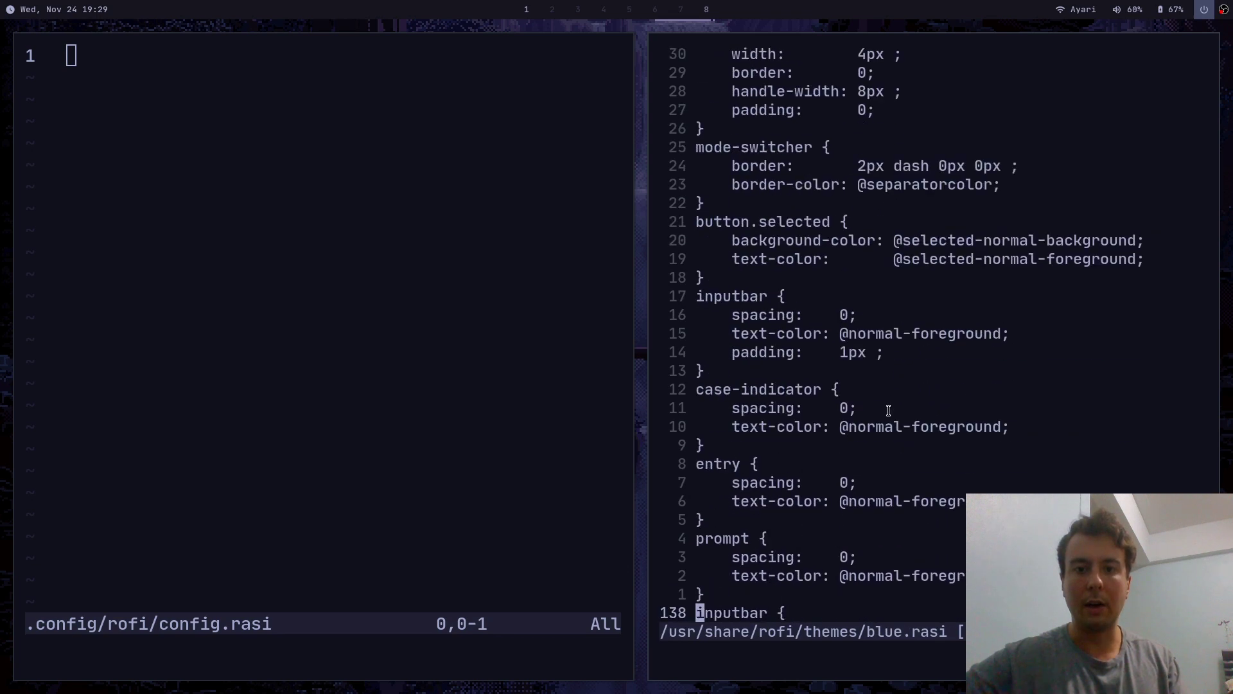
{"action": "scroll", "coordinate": [889, 409], "scroll_direction": "down", "scroll_amount": 3}
{"action": "scroll", "coordinate": [889, 409], "scroll_direction": "up", "scroll_amount": 20}
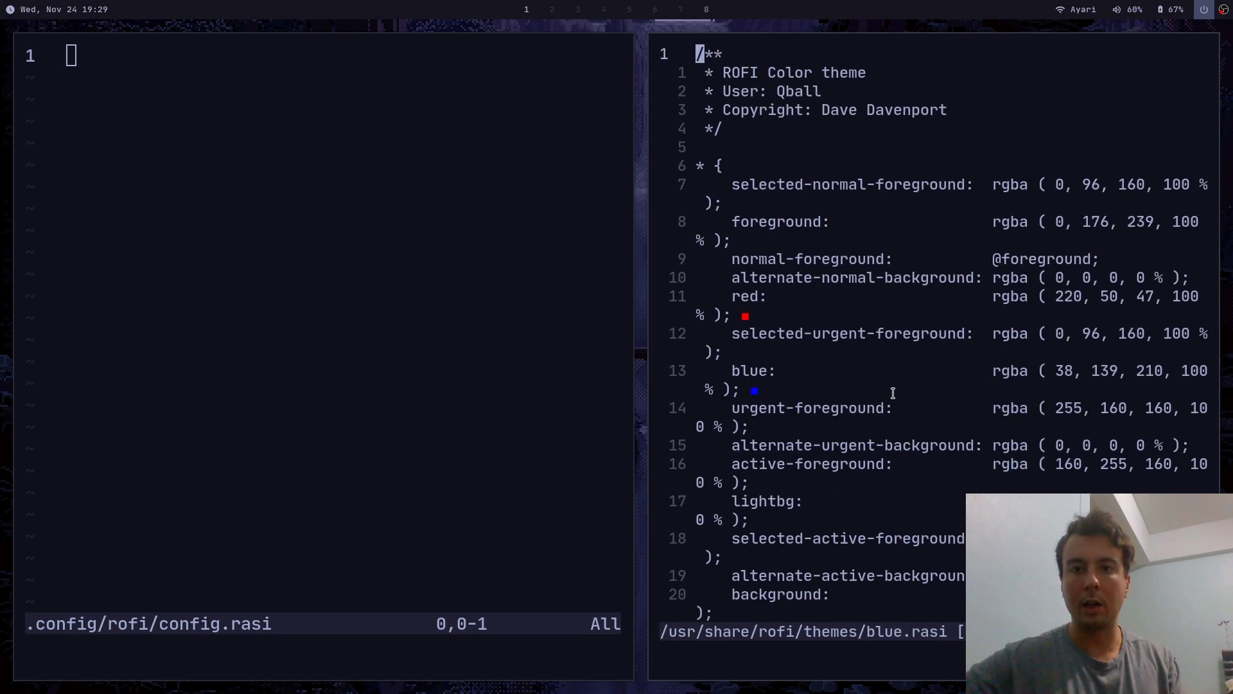
Undo the clear to restore config.rasi, close the blue.rasi pane and select the configuration block.
{"action": "key", "text": "u"}
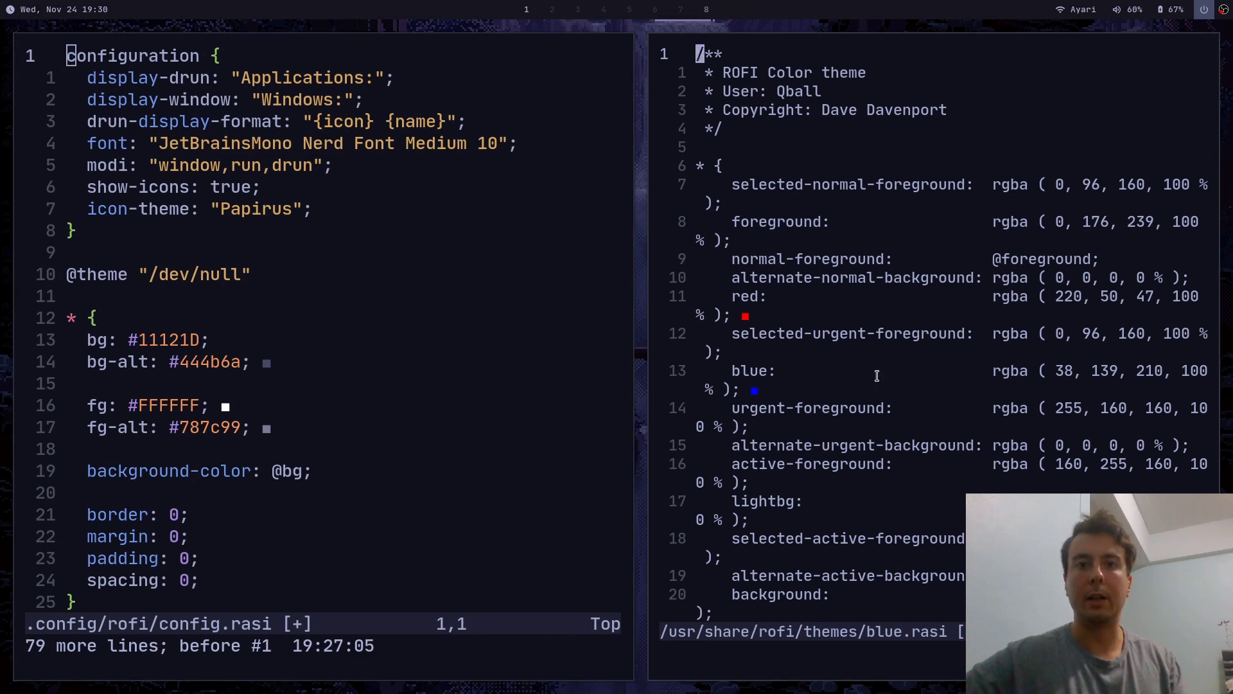
{"action": "key", "text": "super+q"}
{"action": "key", "text": "j"}
{"action": "key", "text": "j"}
{"action": "key", "text": "k"}
{"action": "key", "text": "k"}
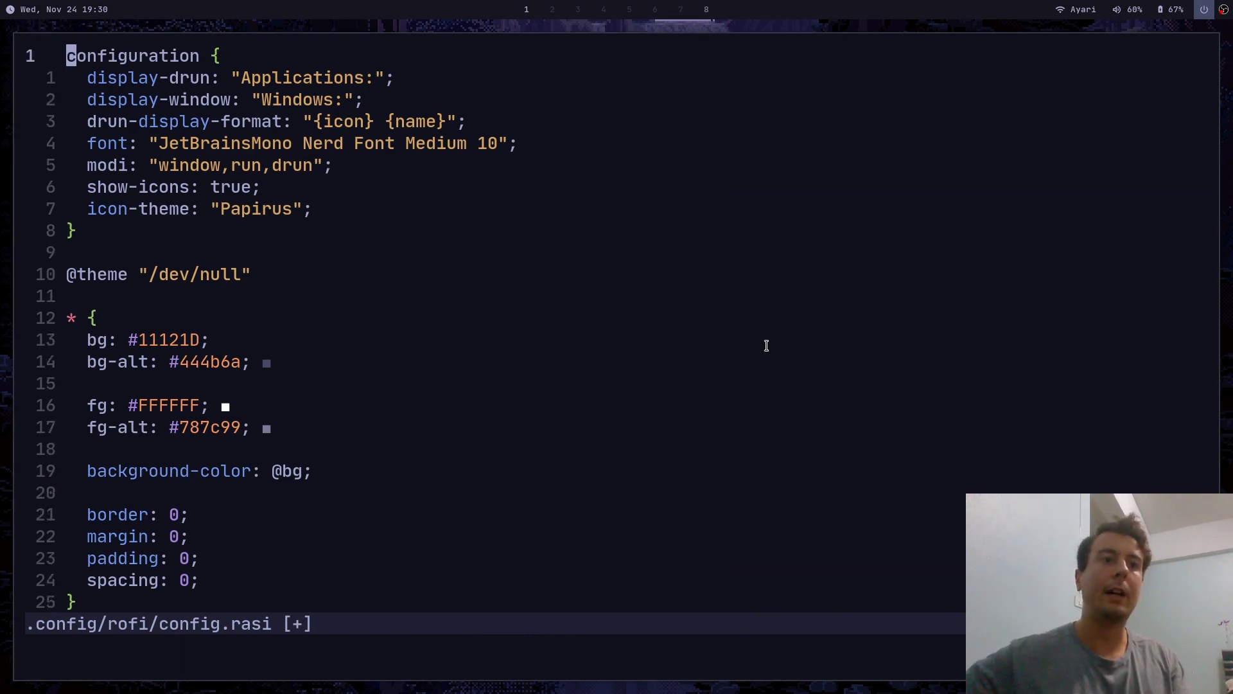
{"action": "key", "text": "j"}
{"action": "key", "text": "k"}
{"action": "key", "text": "shift+v"}
{"action": "key", "text": "j"}
{"action": "key", "text": "j"}
{"action": "key", "text": "j"}
{"action": "key", "text": "j"}
{"action": "key", "text": "j"}
{"action": "key", "text": "j"}
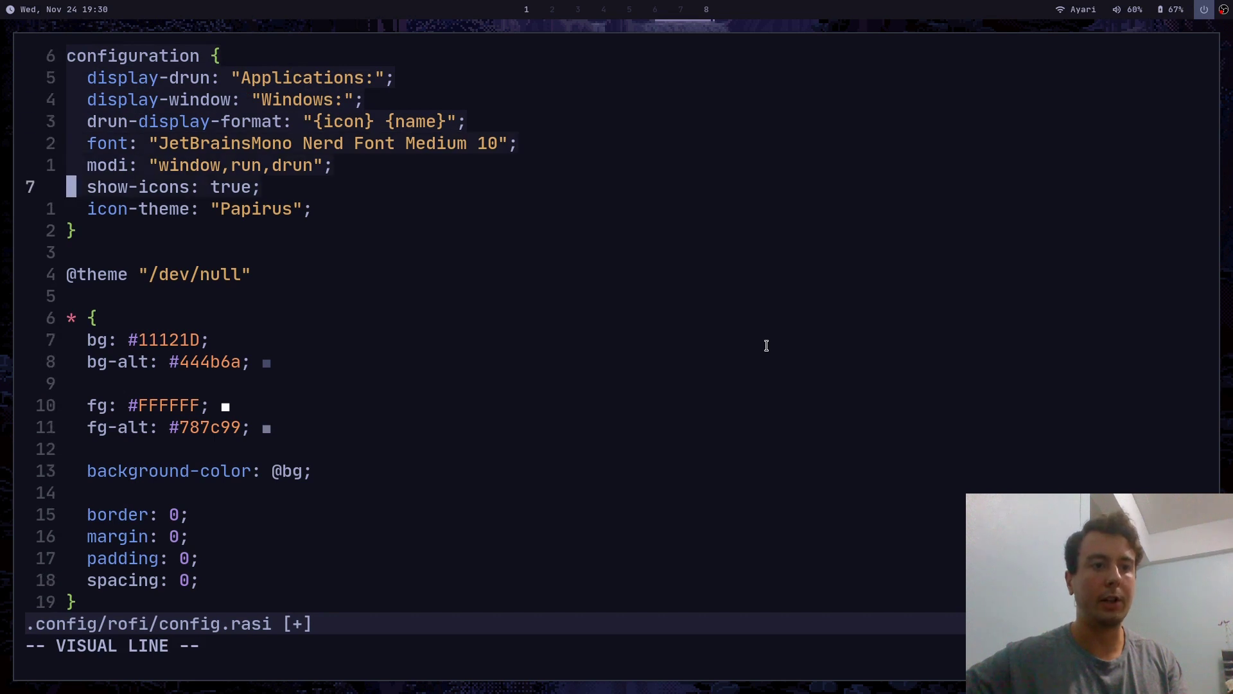
{"action": "key", "text": "j"}
{"action": "key", "text": "j"}
{"action": "key", "text": "Escape"}
Review the display-drun, modi, show-icons and icon-theme options in the configuration.
{"action": "key", "text": "g"}
{"action": "key", "text": "g"}
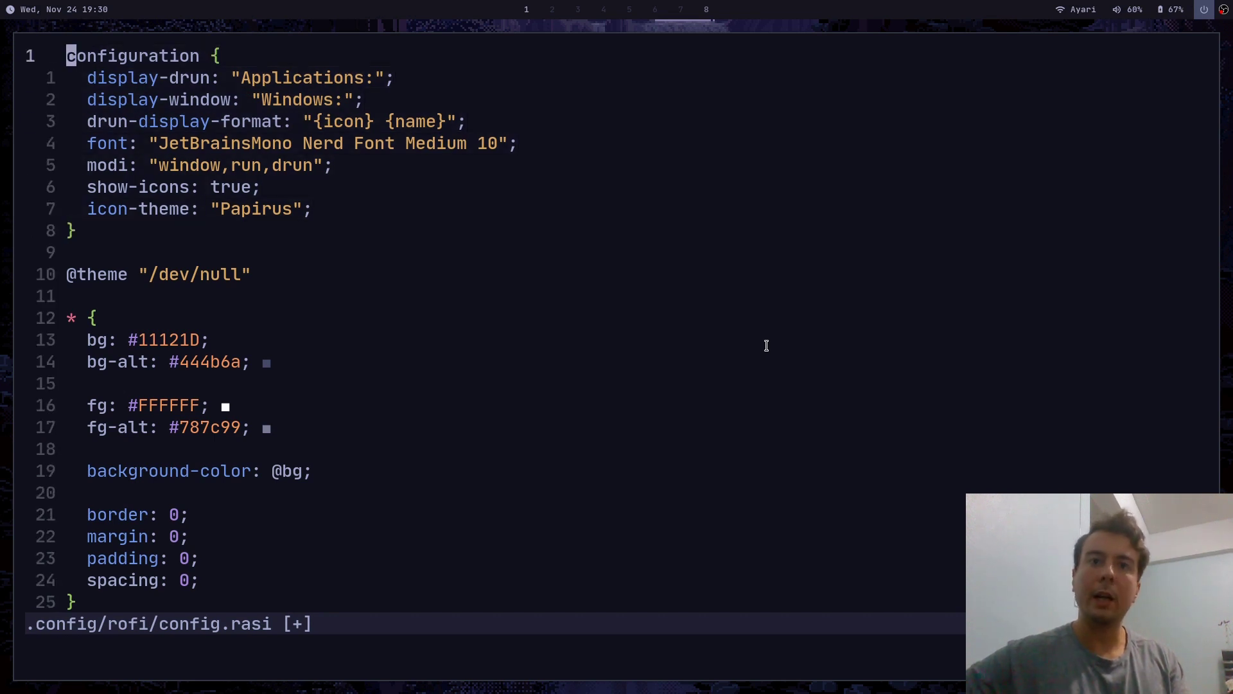
{"action": "key", "text": "j"}
{"action": "key", "text": "k"}
{"action": "key", "text": "j"}
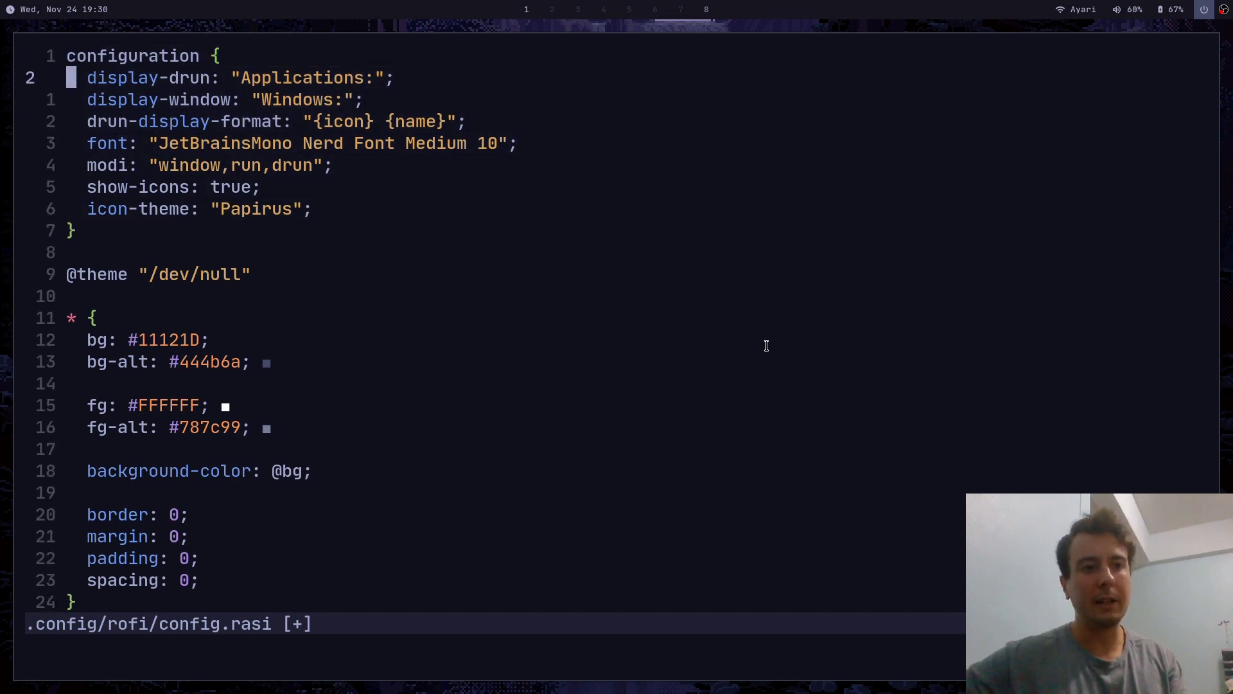
{"action": "key", "text": "l"}
{"action": "key", "text": "h"}
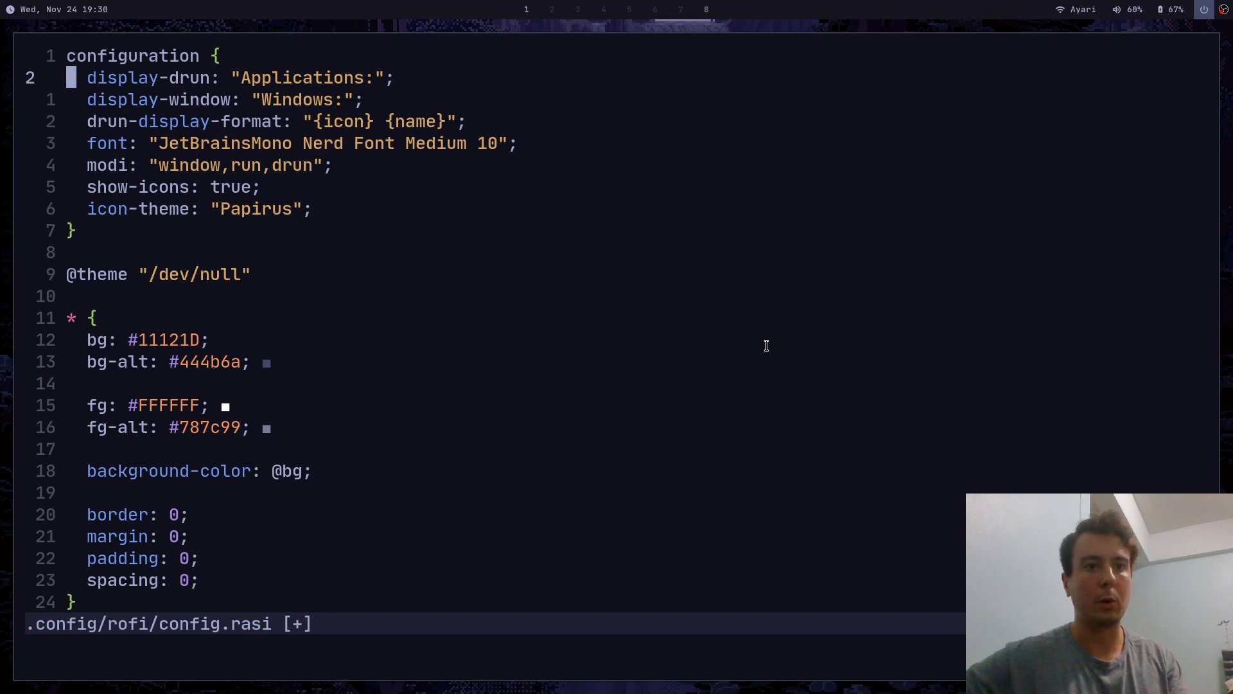
{"action": "key", "text": "l"}
{"action": "key", "text": "l"}
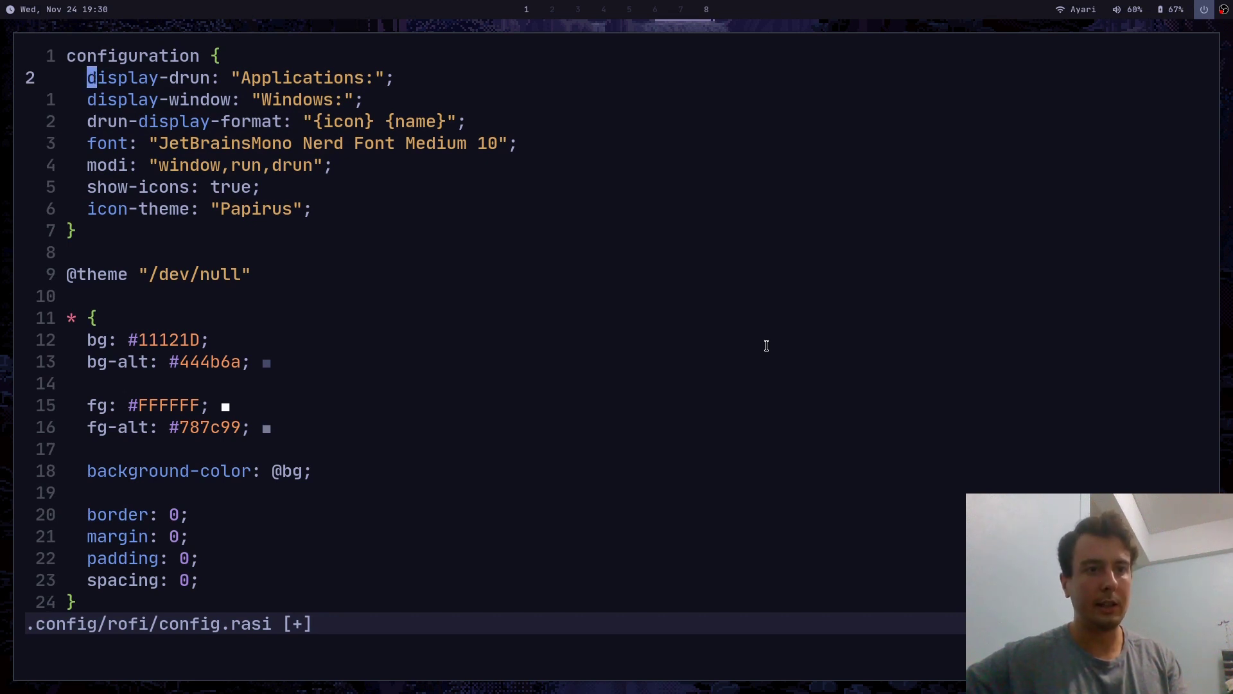
{"action": "key", "text": "j"}
{"action": "key", "text": "j"}
{"action": "key", "text": "j"}
{"action": "key", "text": "j"}
{"action": "key", "text": "j"}
{"action": "key", "text": "j"}
{"action": "key", "text": "k"}
{"action": "key", "text": "k"}
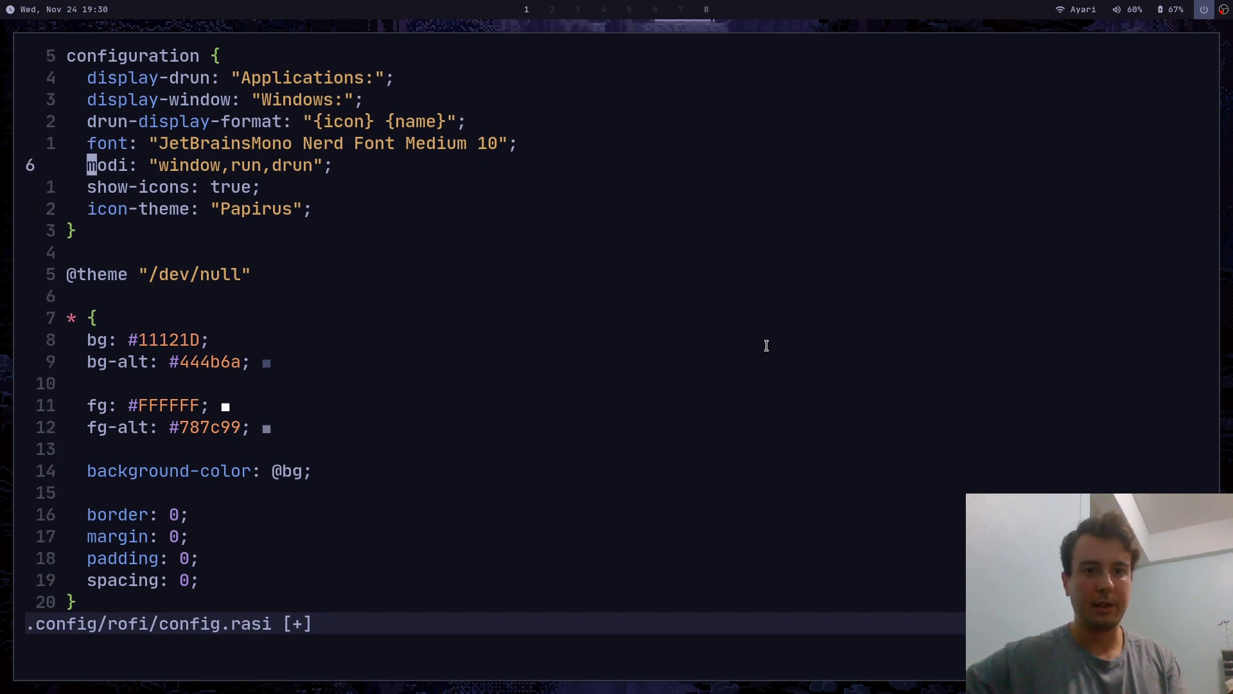
{"action": "key", "text": "k"}
{"action": "key", "text": "j"}
{"action": "key", "text": "j"}
{"action": "key", "text": "j"}
{"action": "key", "text": "j"}
{"action": "key", "text": "j"}
{"action": "key", "text": "j"}
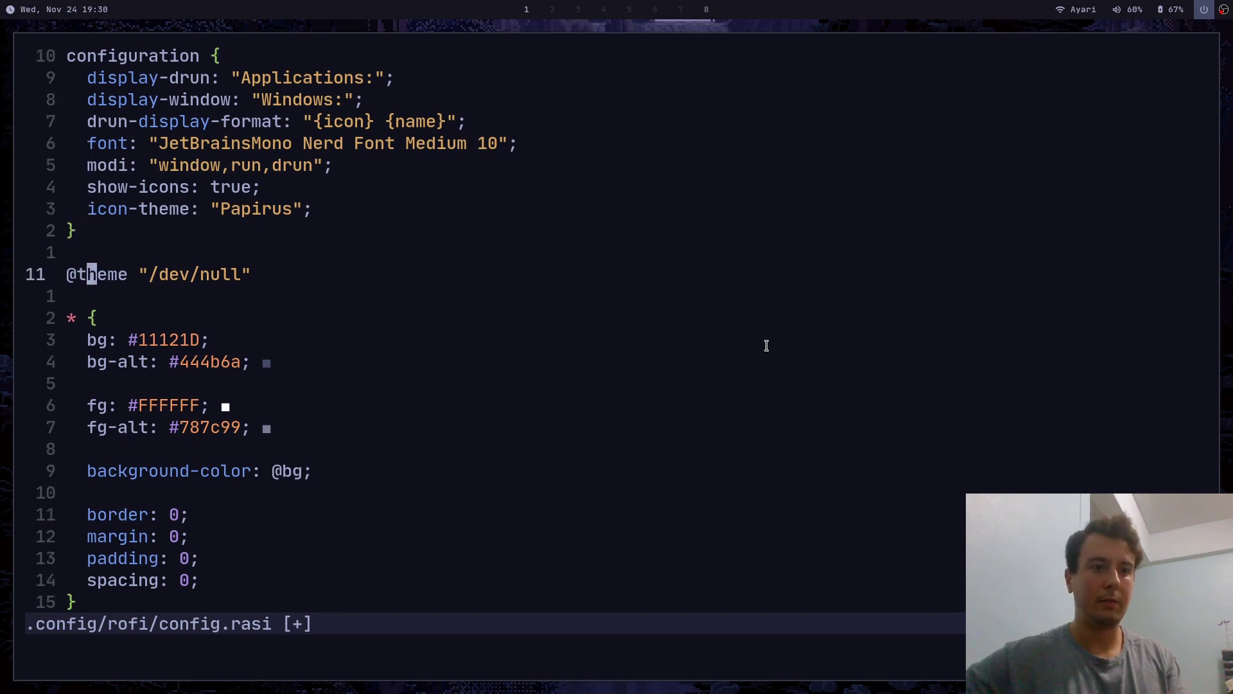
{"action": "key", "text": "j"}
{"action": "key", "text": "j"}
{"action": "key", "text": "j"}
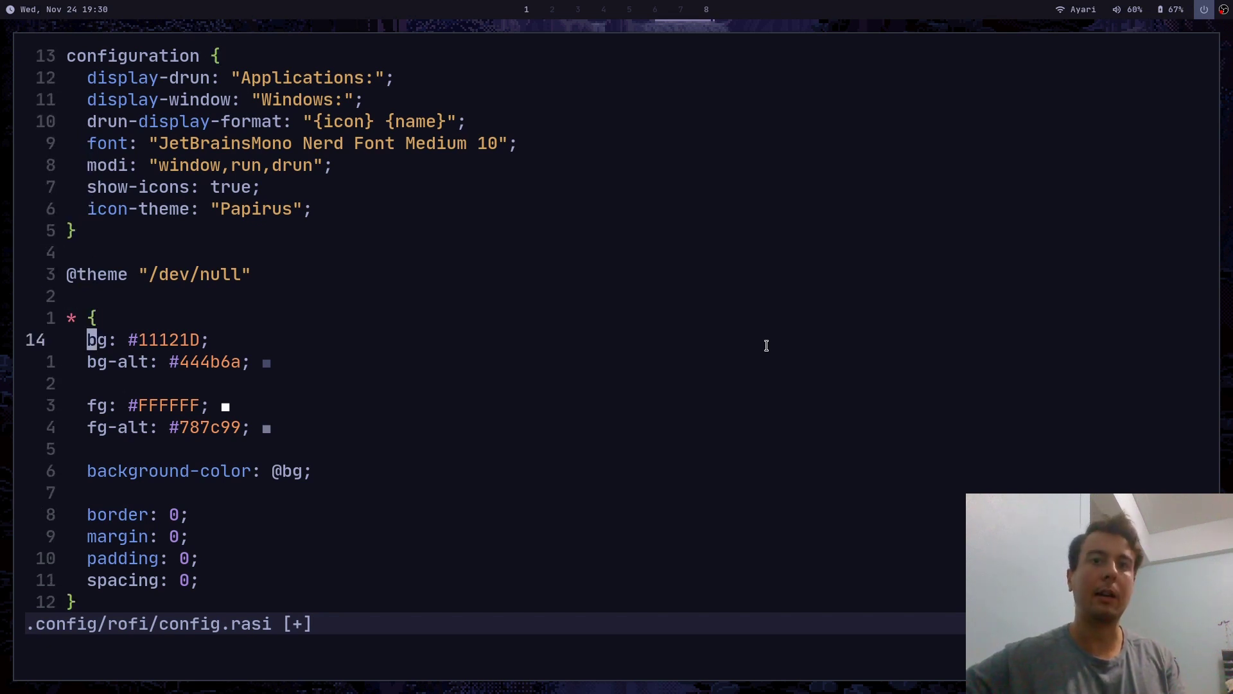
Examine the display-drun, drun-display-format and display-window option lines.
{"action": "key", "text": "g"}
{"action": "key", "text": "g"}
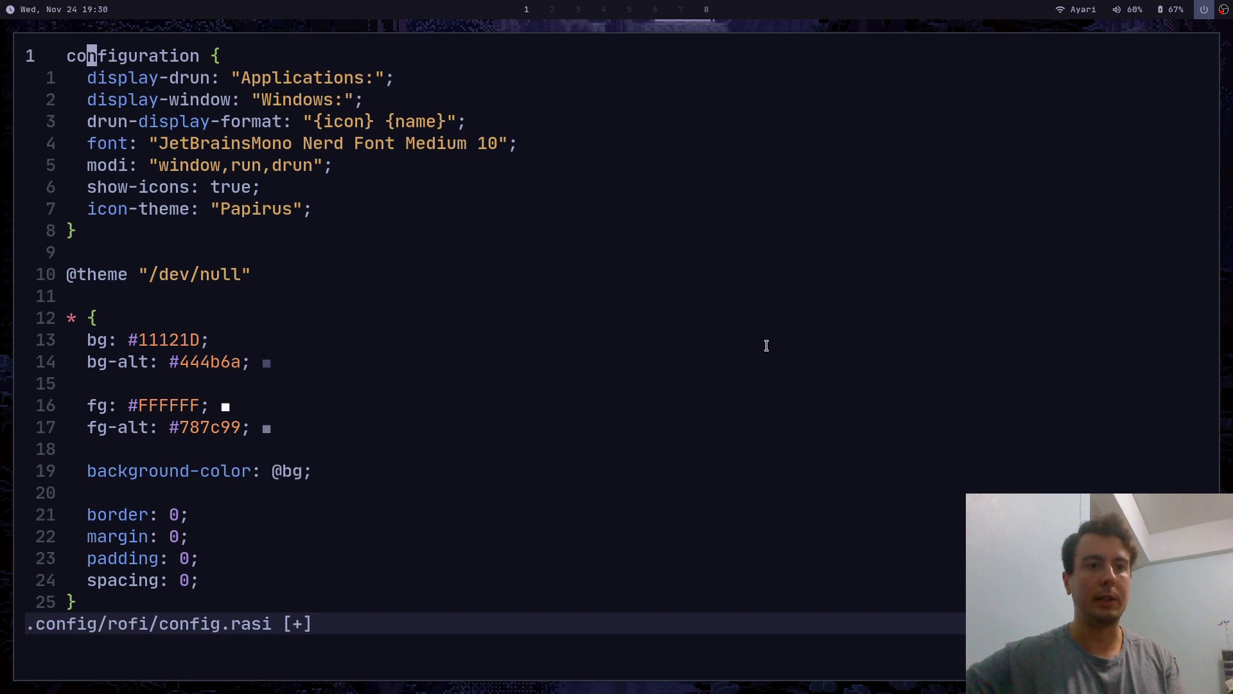
{"action": "key", "text": "j"}
{"action": "key", "text": "j"}
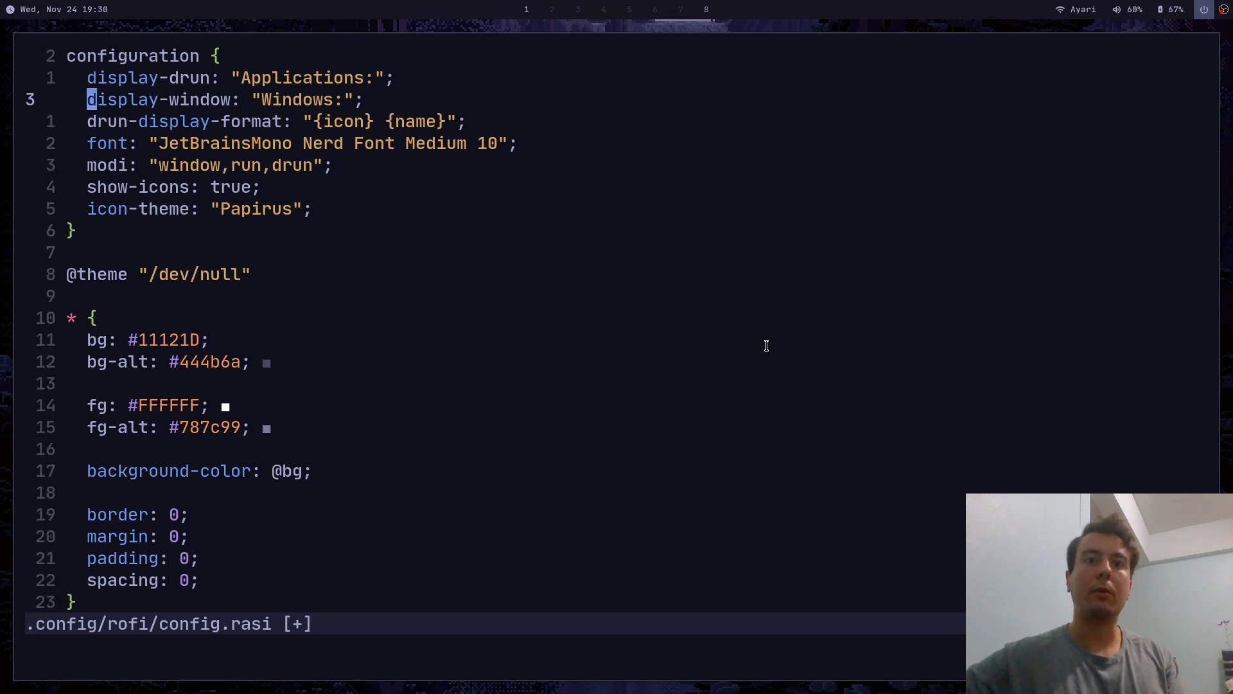
{"action": "key", "text": "k"}
{"action": "key", "text": "j"}
{"action": "key", "text": "j"}
{"action": "key", "text": "k"}
{"action": "key", "text": "k"}
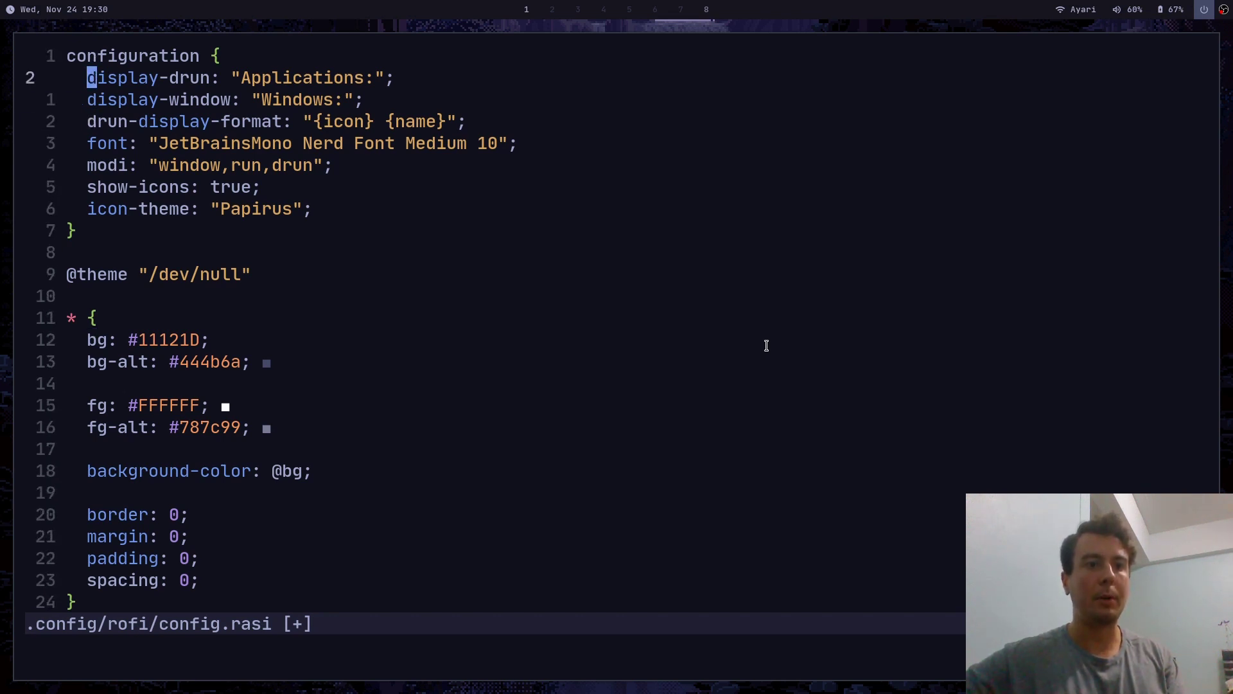
{"action": "key", "text": "l"}
{"action": "key", "text": "h"}
{"action": "key", "text": "h"}
{"action": "key", "text": "l"}
{"action": "key", "text": "l"}
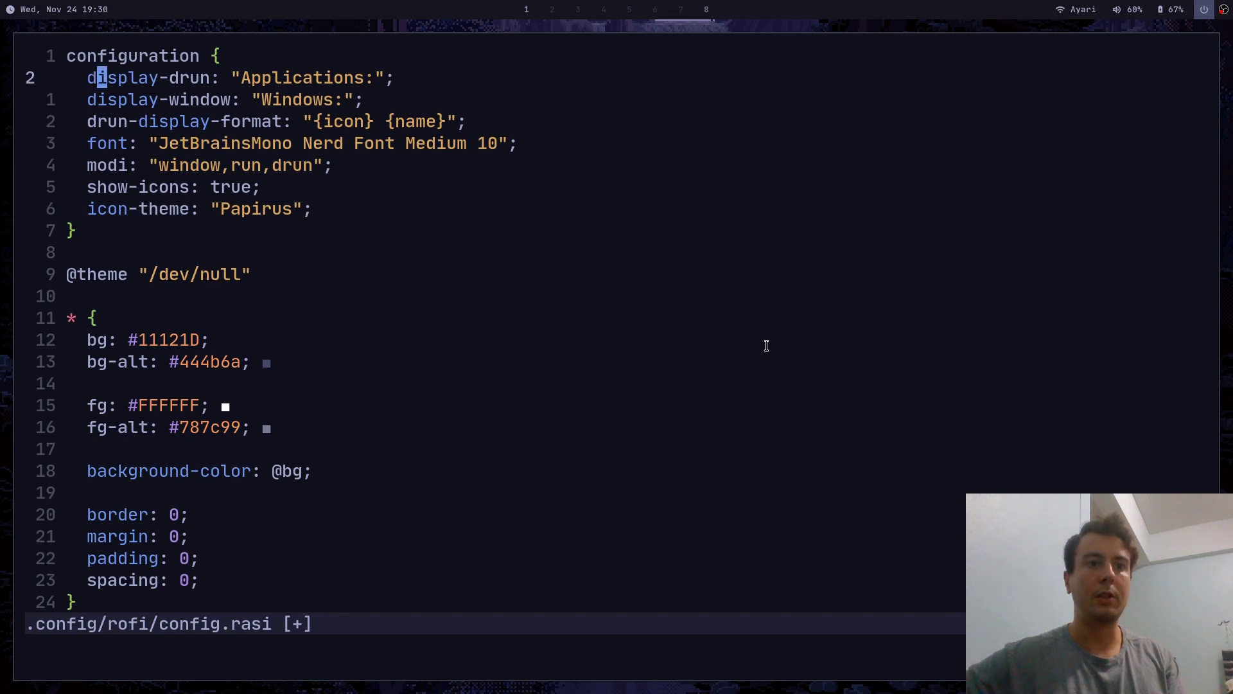
{"action": "key", "text": "l"}
{"action": "key", "text": "l"}
{"action": "key", "text": "l"}
{"action": "key", "text": "l"}
{"action": "key", "text": "l"}
{"action": "key", "text": "l"}
{"action": "key", "text": "l"}
{"action": "key", "text": "l"}
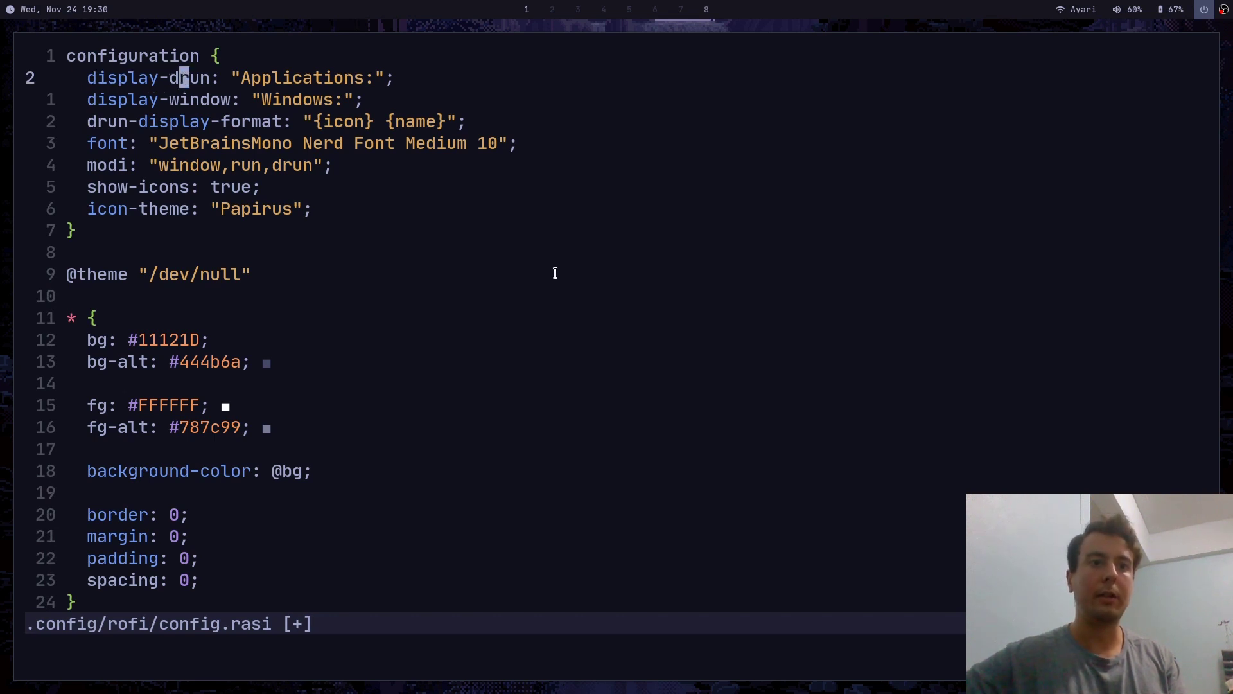
{"action": "key", "text": "h"}
{"action": "key", "text": "super+d"}
Save config.rasi and bring up the application launcher to test the new style.
{"action": "key", "text": "Escape"}
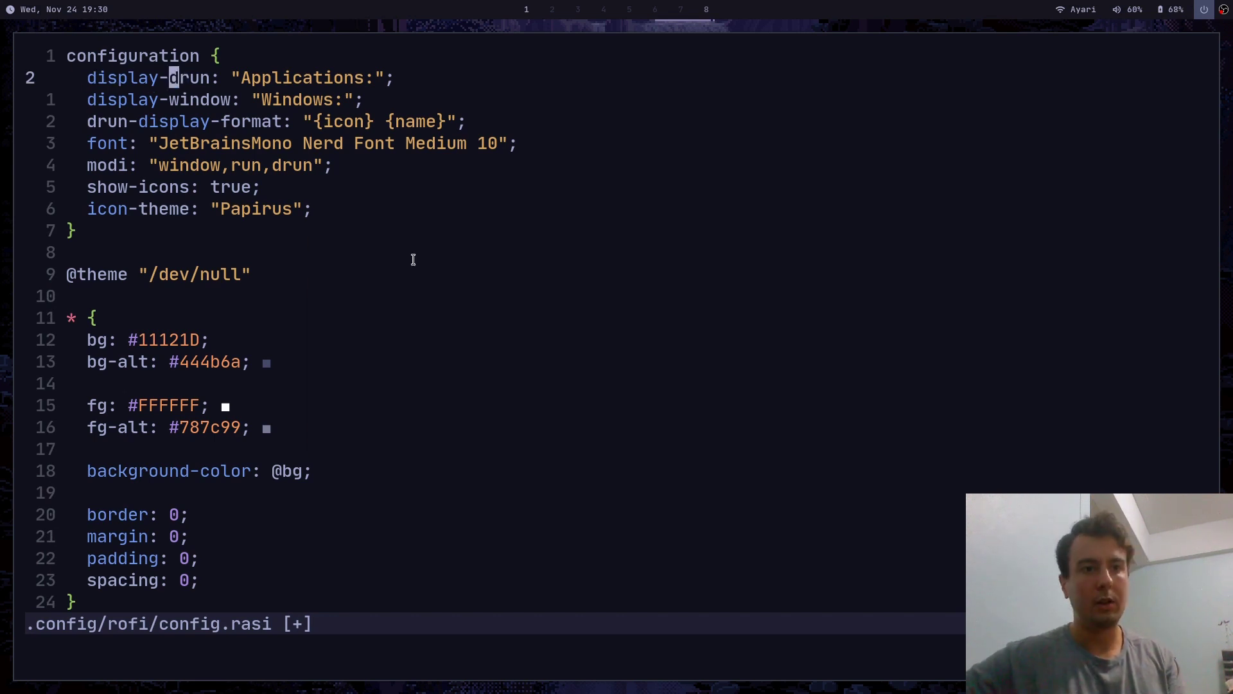
{"action": "type", "text": ":w"}
{"action": "key", "text": "Return"}
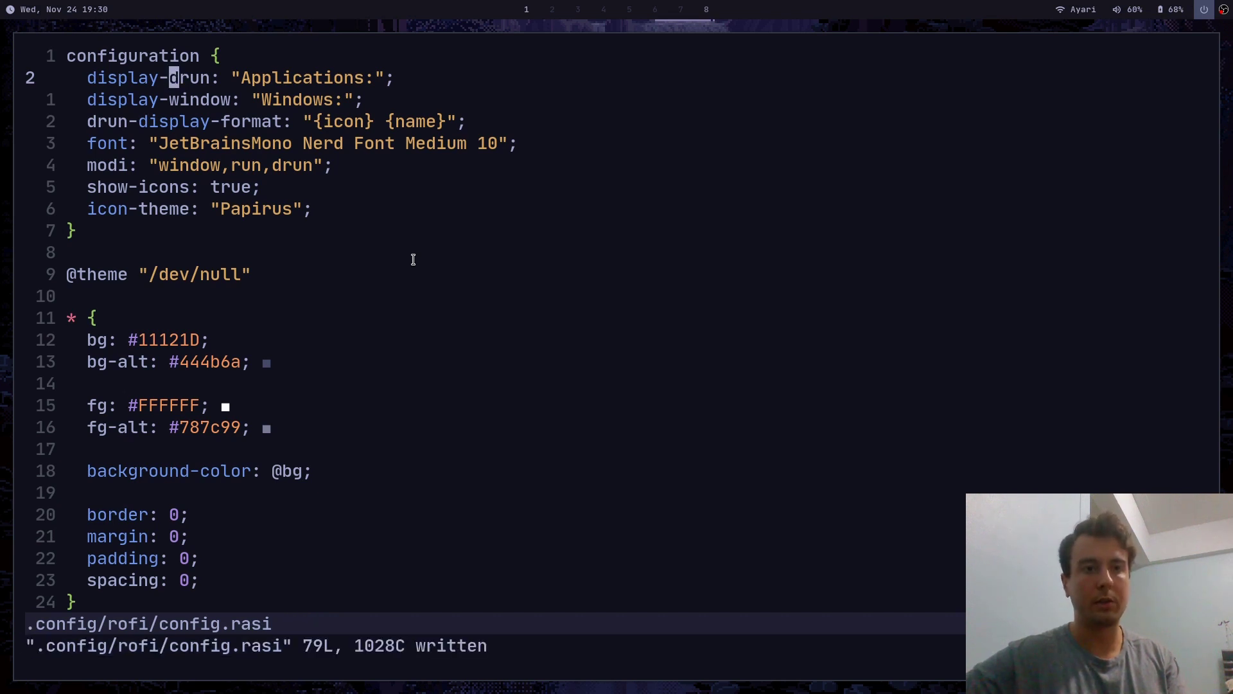
{"action": "key", "text": "super+d"}
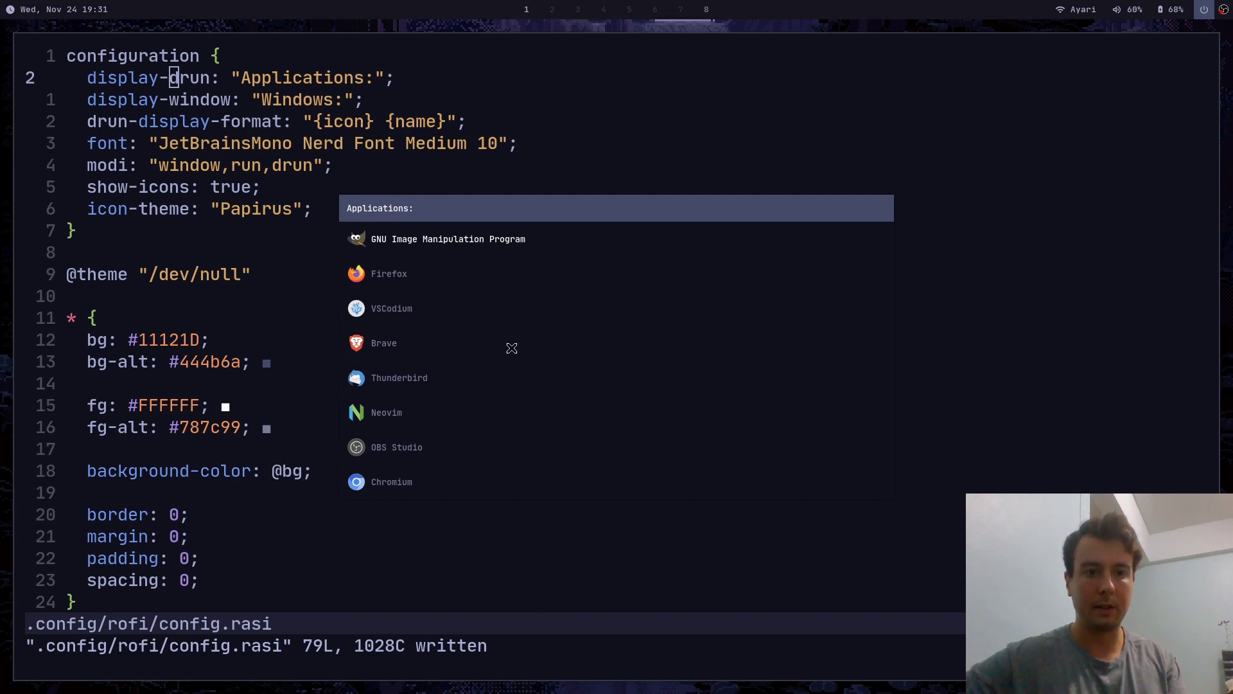
{"action": "key", "text": "Escape"}
{"action": "key", "text": "j"}
{"action": "key", "text": "j"}
{"action": "key", "text": "j"}
{"action": "key", "text": "h"}
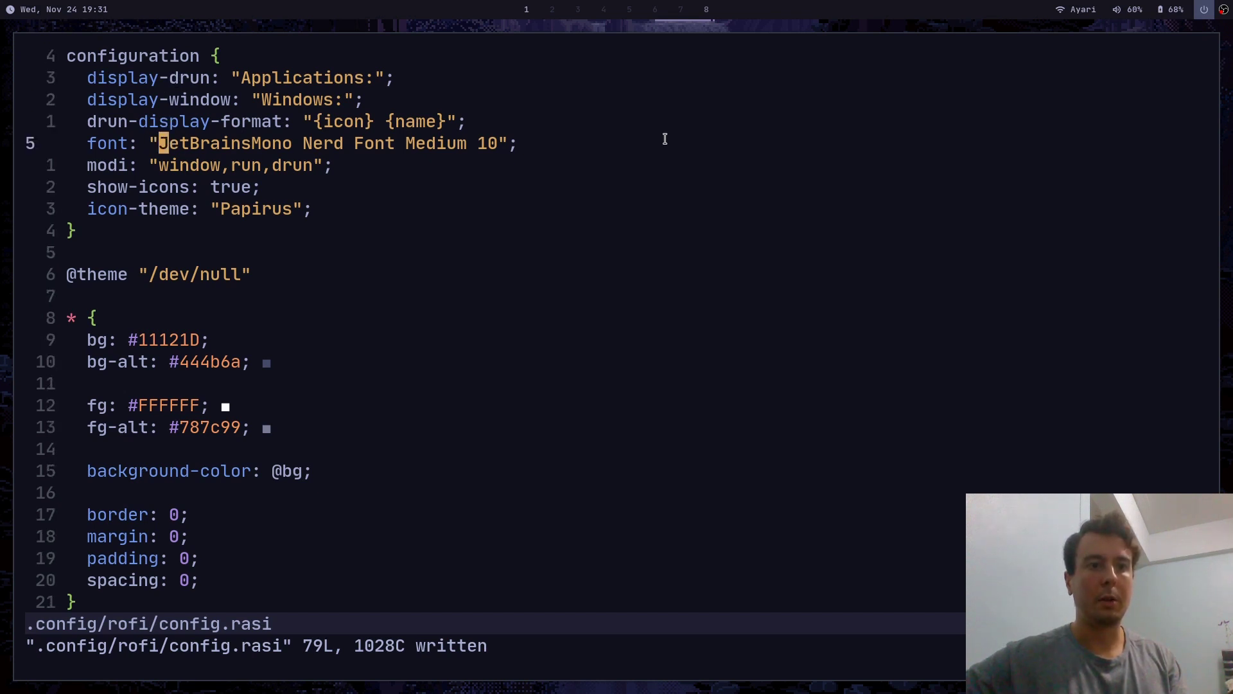
{"action": "key", "text": "j"}
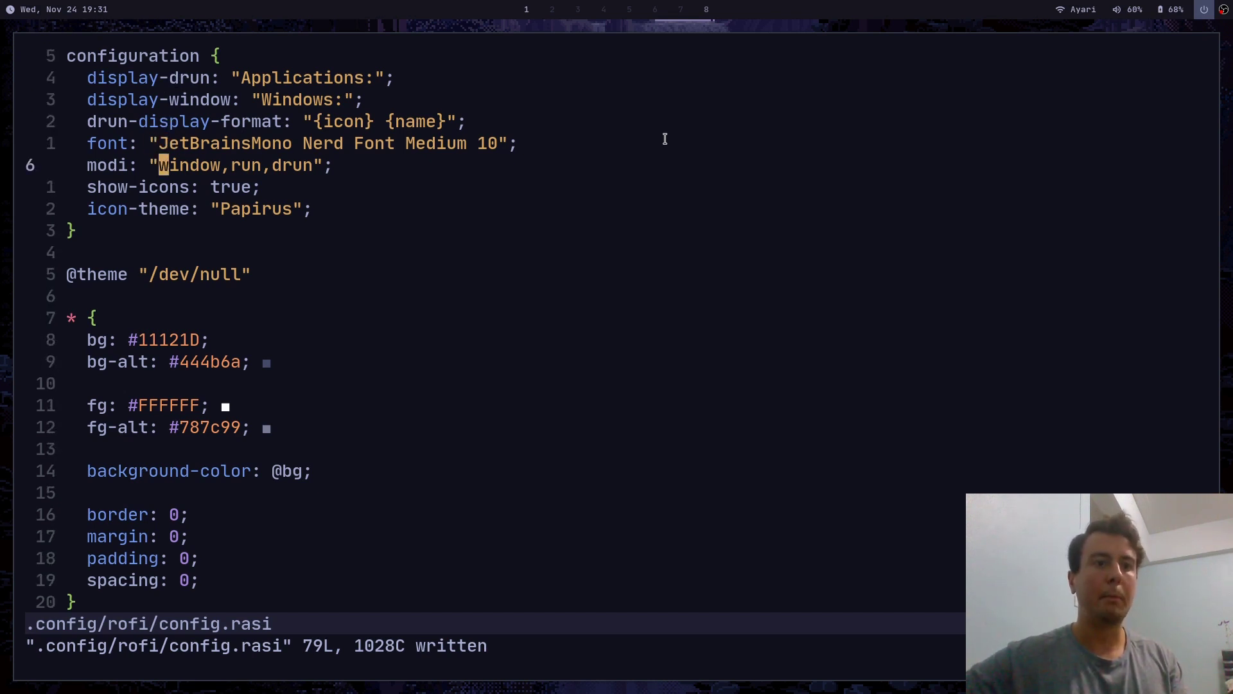
{"action": "key", "text": "l"}
{"action": "key", "text": "l"}
{"action": "key", "text": "l"}
{"action": "key", "text": "l"}
{"action": "key", "text": "l"}
{"action": "key", "text": "l"}
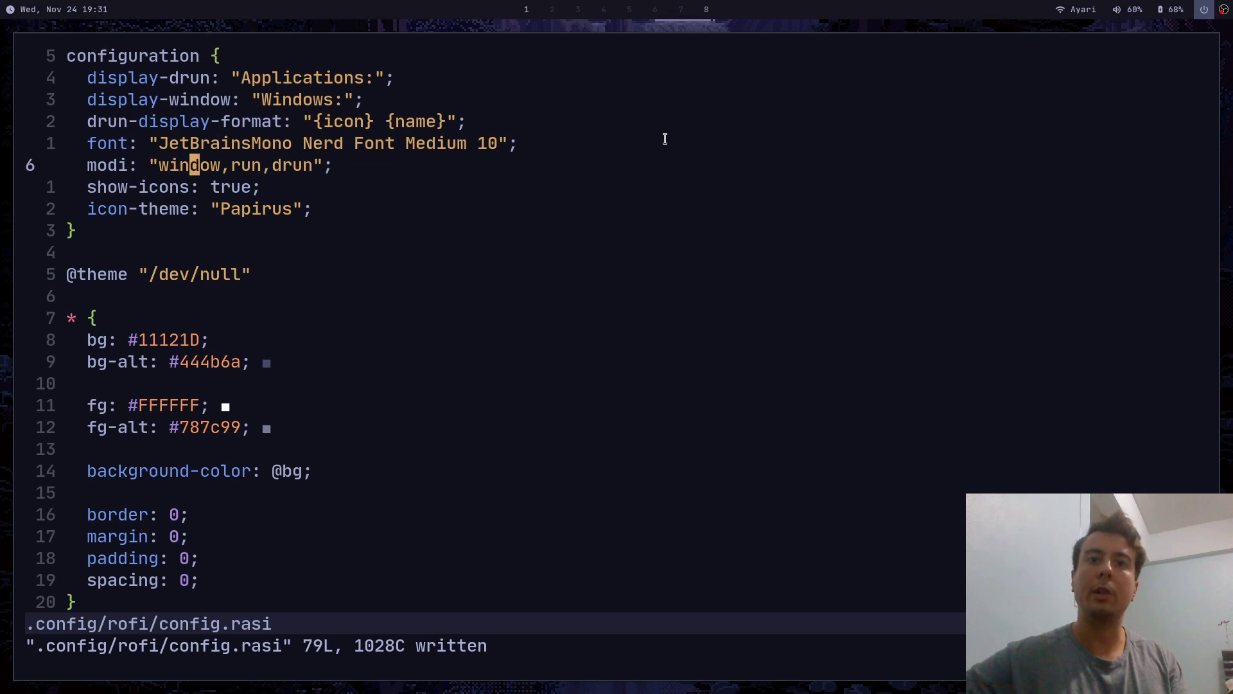
{"action": "key", "text": "l"}
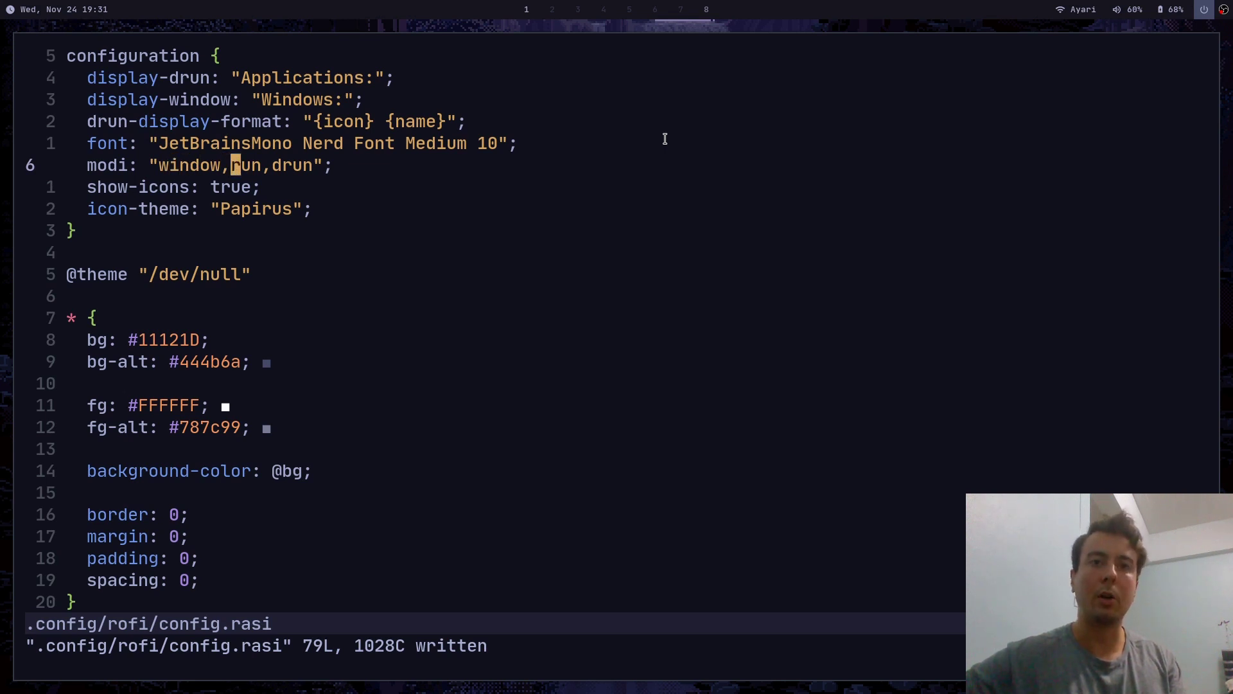
{"action": "key", "text": "h"}
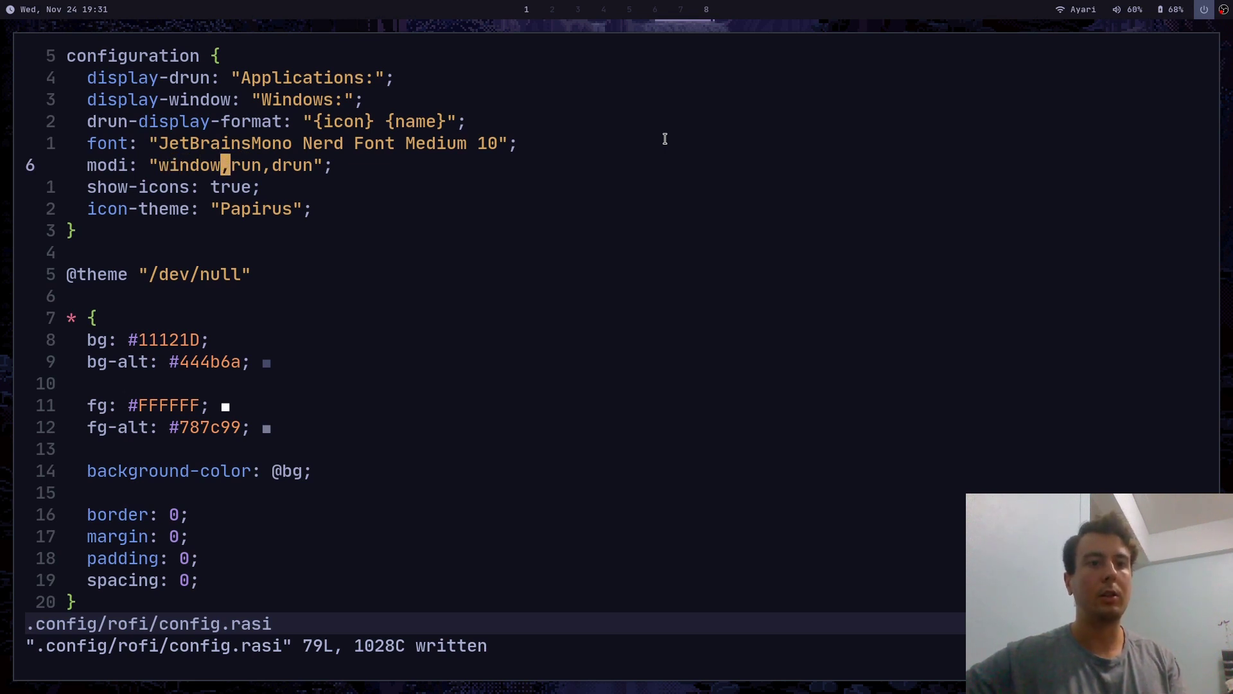
{"action": "key", "text": "h"}
{"action": "key", "text": "h"}
{"action": "key", "text": "h"}
{"action": "key", "text": "h"}
{"action": "key", "text": "h"}
{"action": "key", "text": "h"}
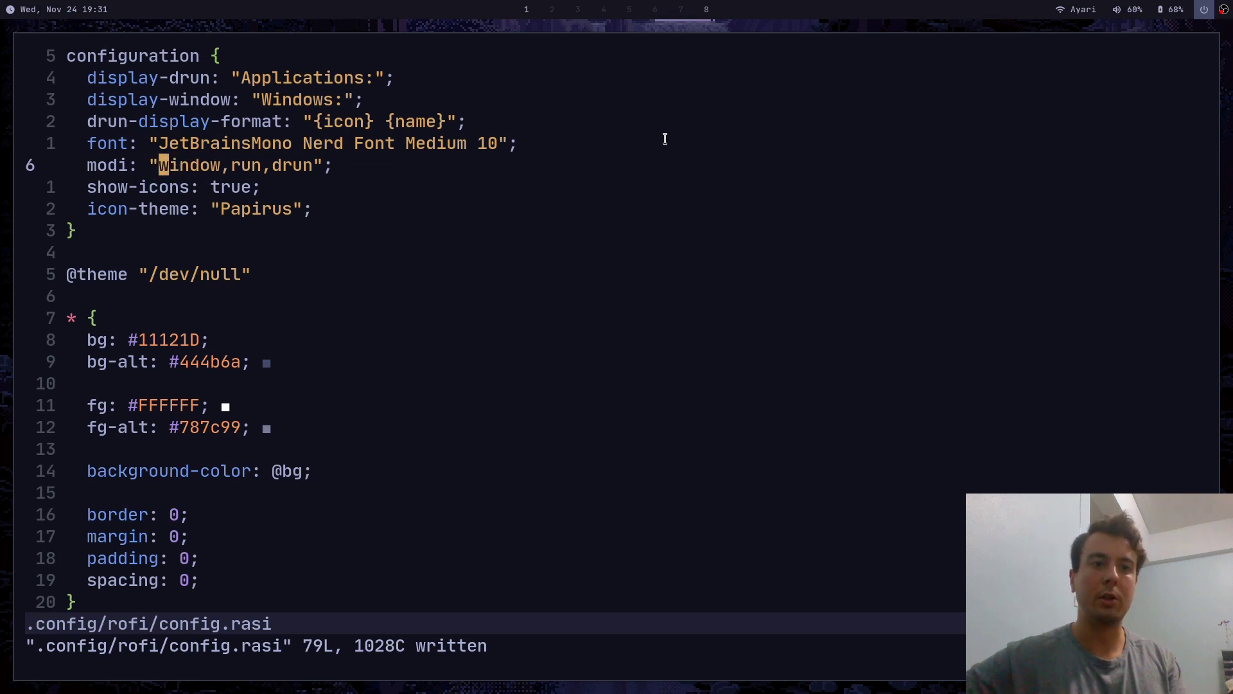
{"action": "key", "text": "l"}
{"action": "key", "text": "l"}
{"action": "key", "text": "l"}
{"action": "key", "text": "l"}
{"action": "key", "text": "l"}
{"action": "key", "text": "l"}
{"action": "key", "text": "l"}
{"action": "key", "text": "l"}
{"action": "key", "text": "l"}
{"action": "key", "text": "l"}
{"action": "key", "text": "l"}
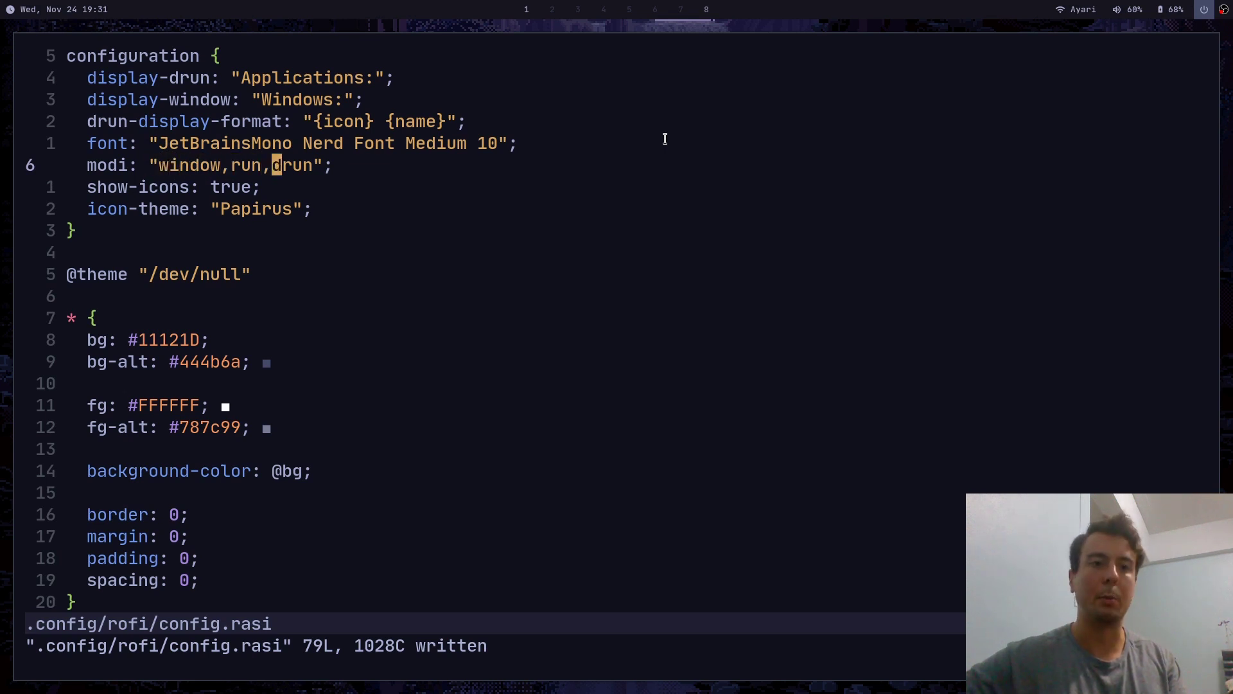
{"action": "key", "text": "l"}
{"action": "key", "text": "l"}
{"action": "key", "text": "l"}
{"action": "key", "text": "h"}
{"action": "key", "text": "h"}
{"action": "key", "text": "h"}
{"action": "key", "text": "h"}
{"action": "key", "text": "h"}
{"action": "key", "text": "h"}
{"action": "key", "text": "h"}
{"action": "key", "text": "h"}
{"action": "key", "text": "h"}
{"action": "key", "text": "h"}
{"action": "key", "text": "h"}
{"action": "key", "text": "h"}
{"action": "key", "text": "h"}
{"action": "key", "text": "h"}
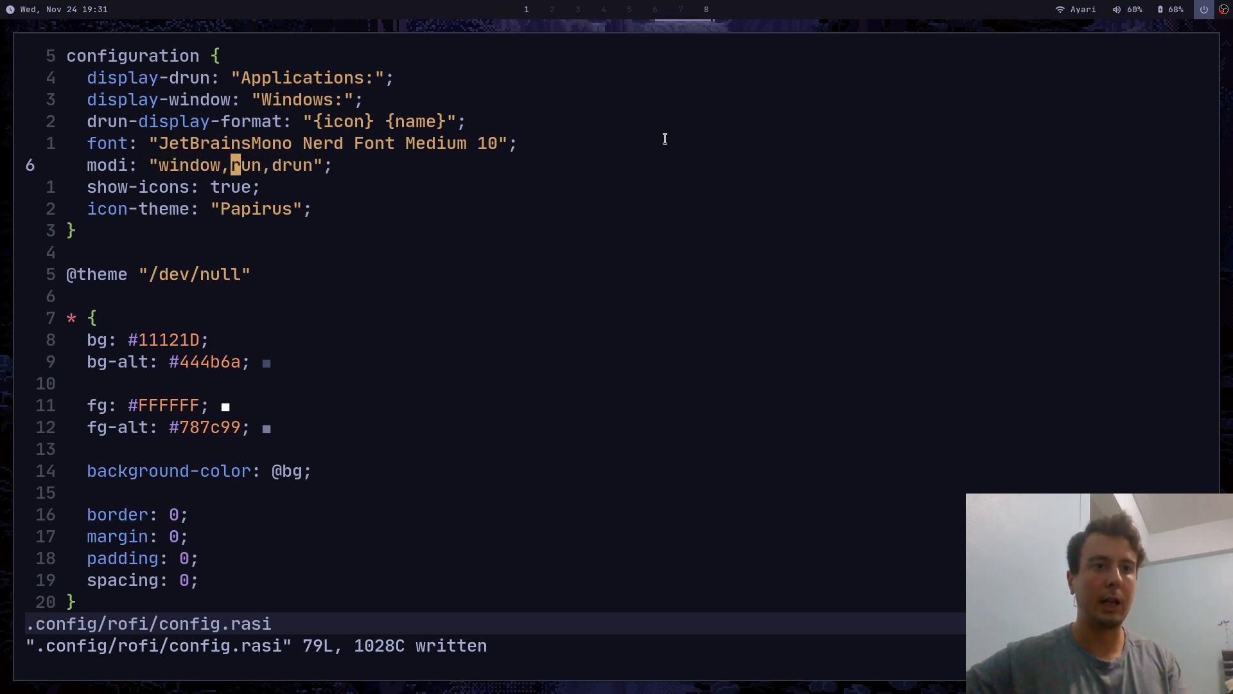
{"action": "key", "text": "l"}
{"action": "key", "text": "l"}
{"action": "key", "text": "l"}
{"action": "key", "text": "l"}
{"action": "key", "text": "l"}
{"action": "key", "text": "l"}
{"action": "key", "text": "l"}
{"action": "key", "text": "l"}
{"action": "key", "text": "l"}
{"action": "key", "text": "l"}
{"action": "key", "text": "l"}
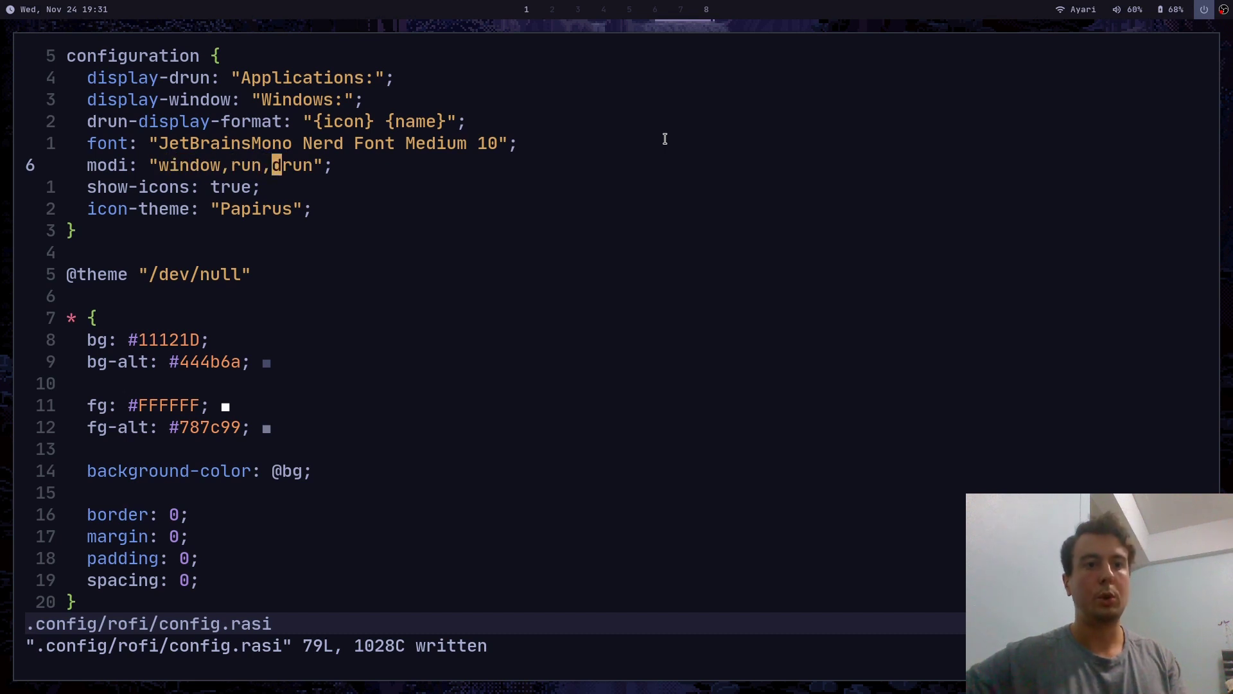
{"action": "key", "text": "j"}
{"action": "key", "text": "b"}
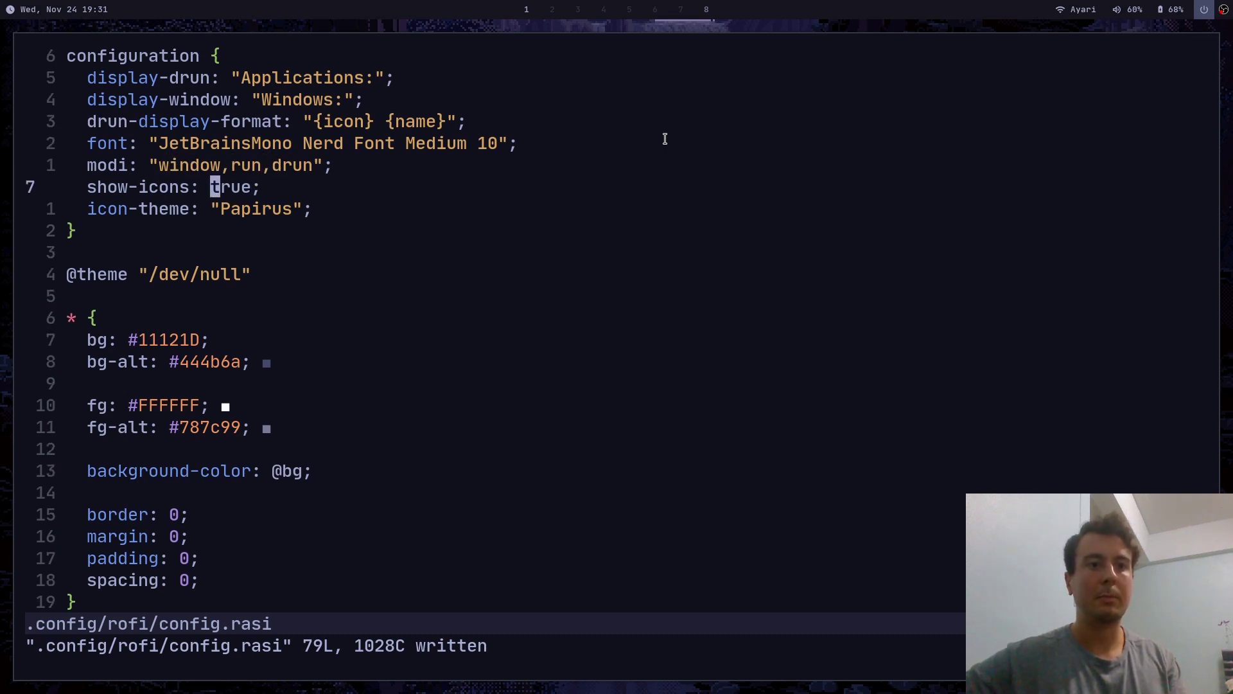
{"action": "key", "text": "b"}
{"action": "key", "text": "b"}
{"action": "key", "text": "b"}
{"action": "key", "text": "b"}
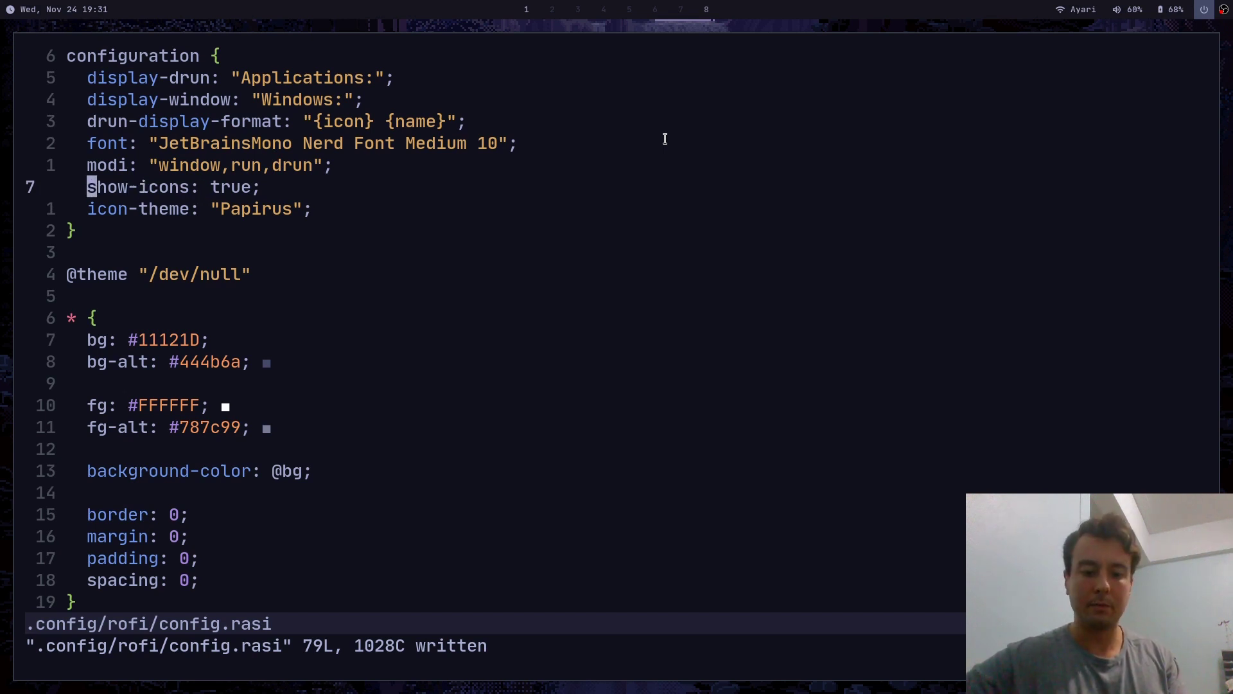
{"action": "key", "text": "super+d"}
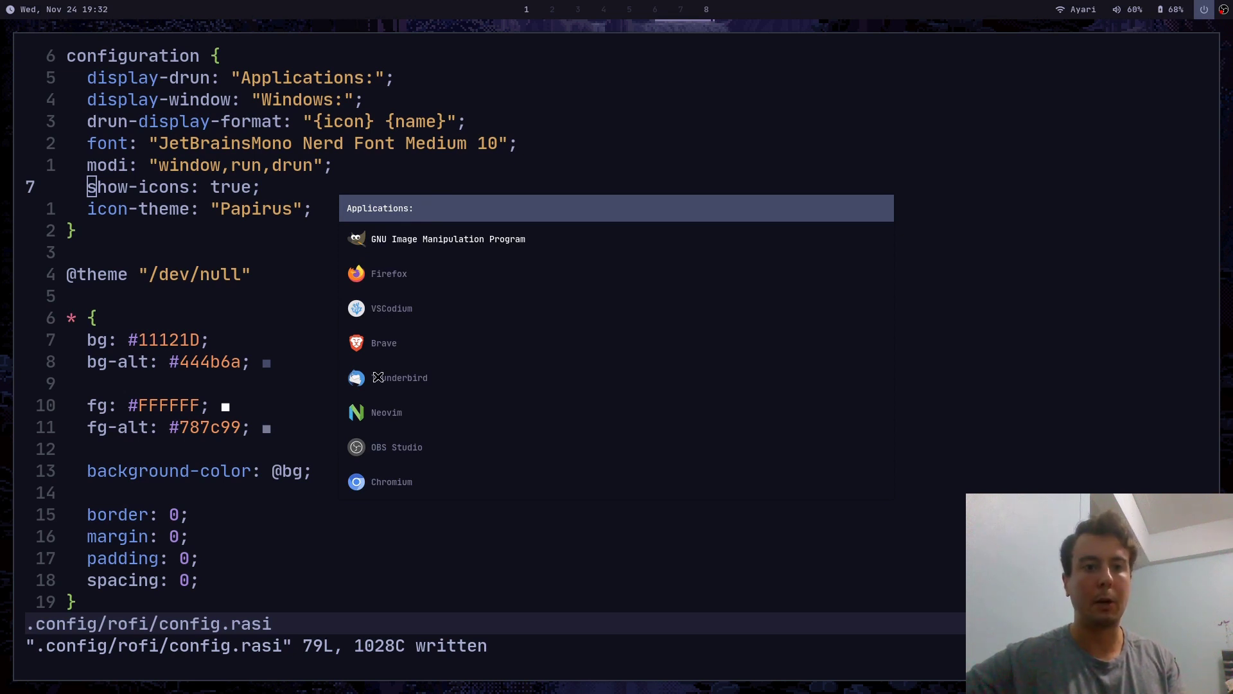
{"action": "key", "text": "Escape"}
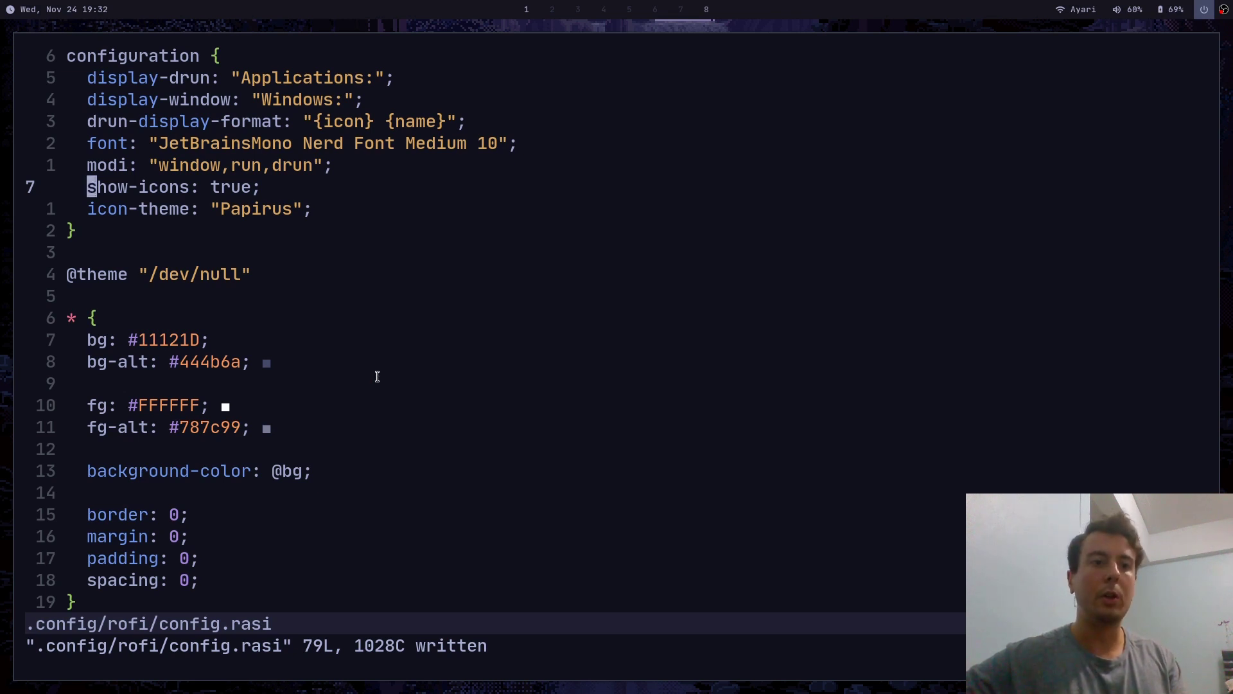
{"action": "key", "text": "j"}
{"action": "key", "text": "l"}
{"action": "key", "text": "l"}
{"action": "key", "text": "l"}
{"action": "key", "text": "l"}
{"action": "key", "text": "l"}
{"action": "key", "text": "l"}
{"action": "key", "text": "l"}
{"action": "key", "text": "l"}
{"action": "key", "text": "l"}
{"action": "key", "text": "l"}
{"action": "key", "text": "l"}
{"action": "key", "text": "l"}
{"action": "key", "text": "l"}
{"action": "key", "text": "l"}
{"action": "key", "text": "l"}
{"action": "key", "text": "l"}
{"action": "key", "text": "l"}
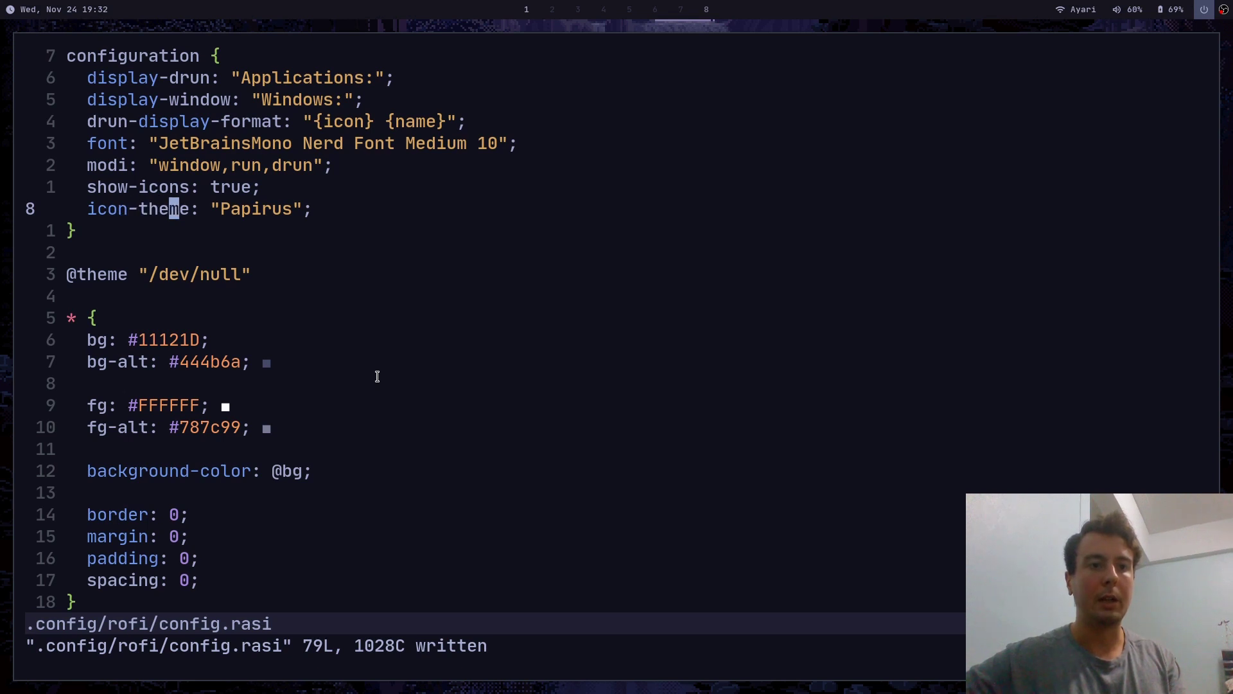
{"action": "key", "text": "l"}
{"action": "key", "text": "l"}
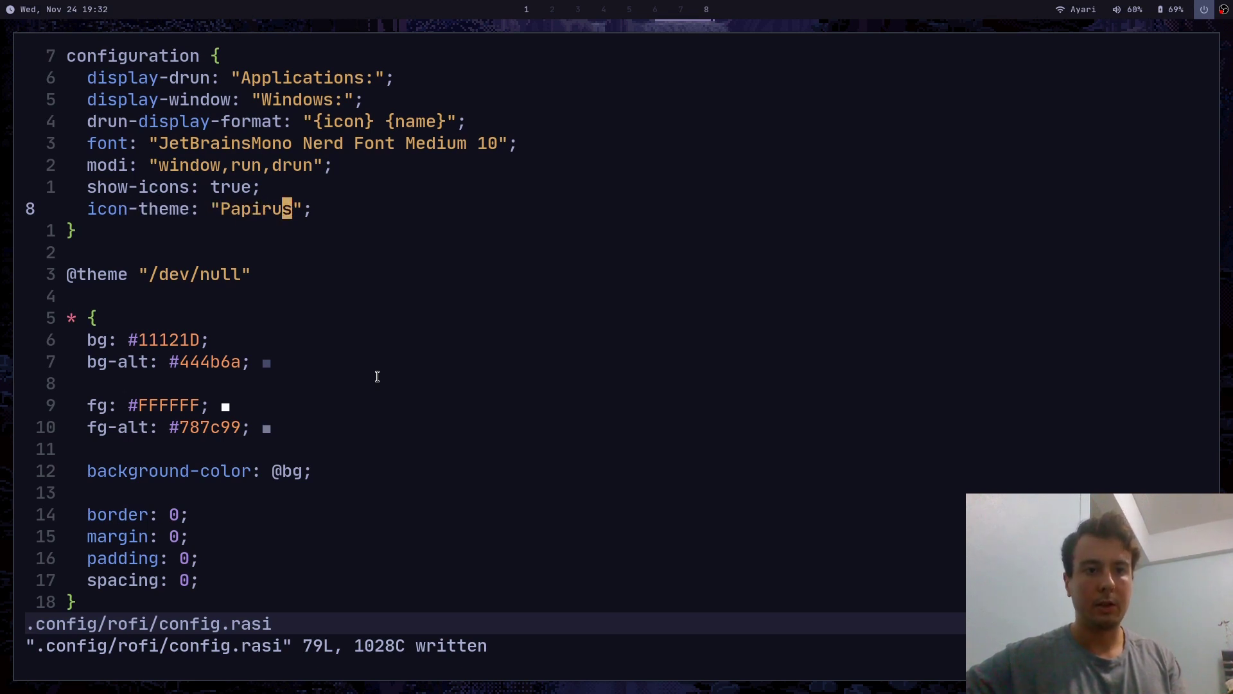
{"action": "key", "text": "super+Return"}
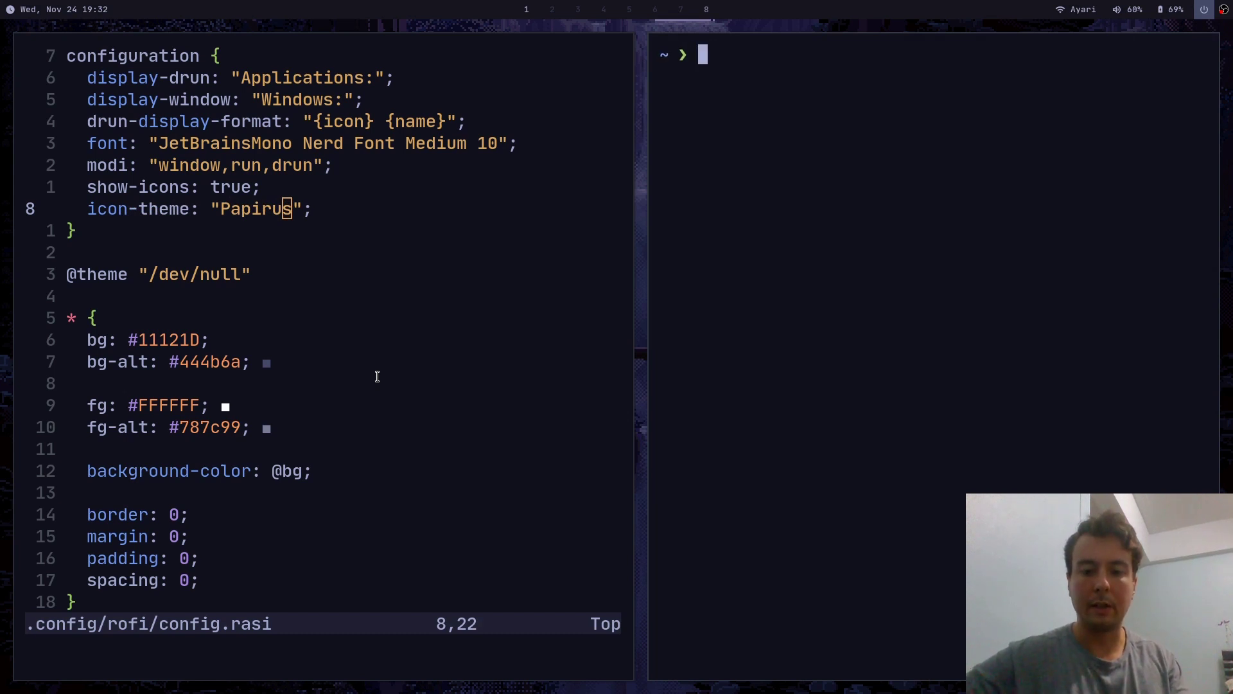
{"action": "type", "text": "p -S "}
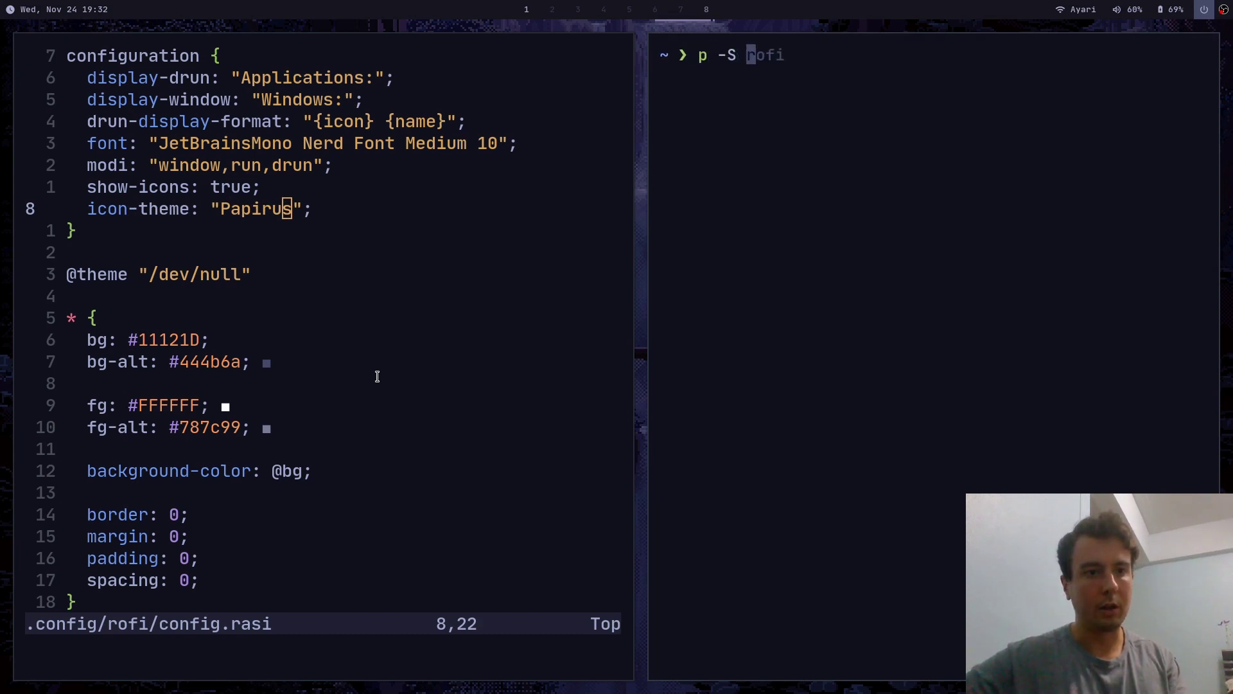
{"action": "type", "text": "papirus-icon-theme"}
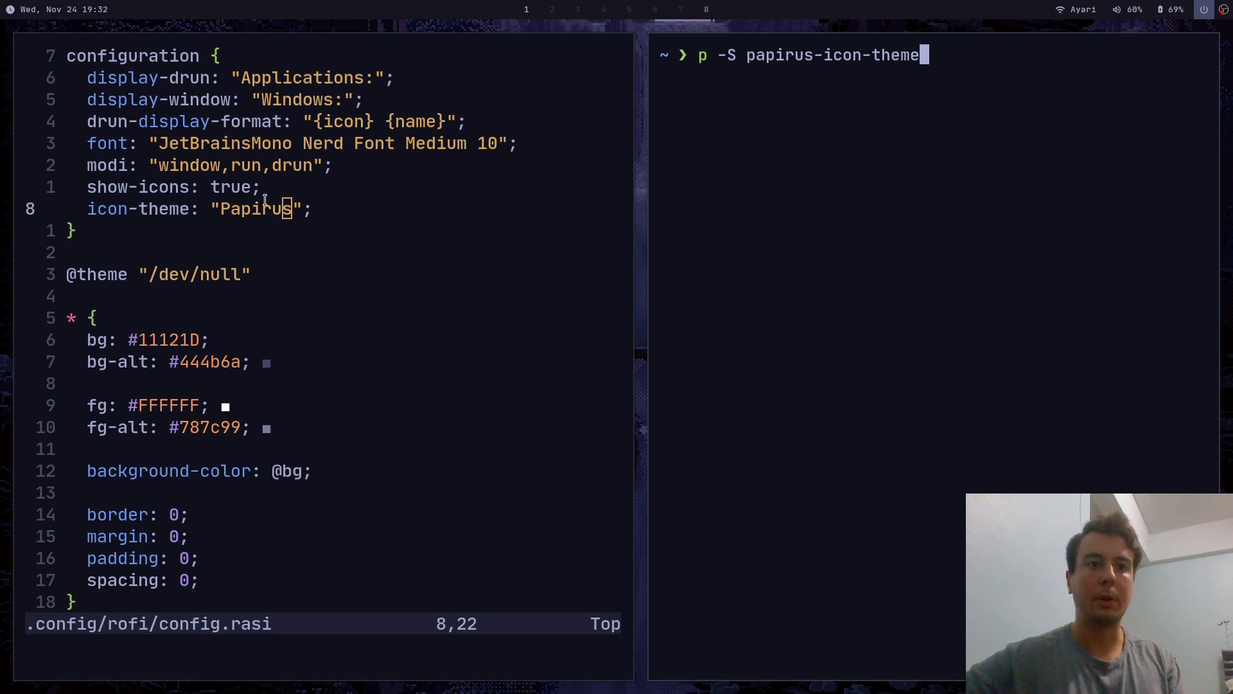
{"action": "key", "text": "super+q"}
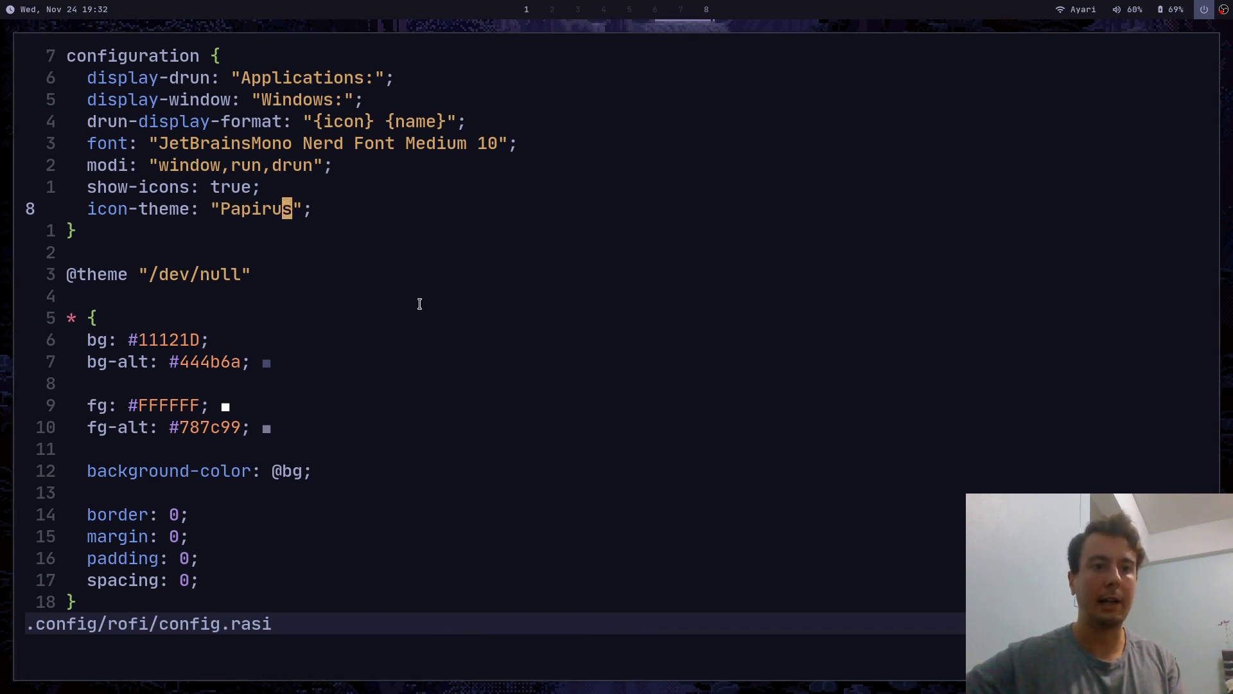
{"action": "key", "text": "j"}
{"action": "key", "text": "j"}
{"action": "key", "text": "j"}
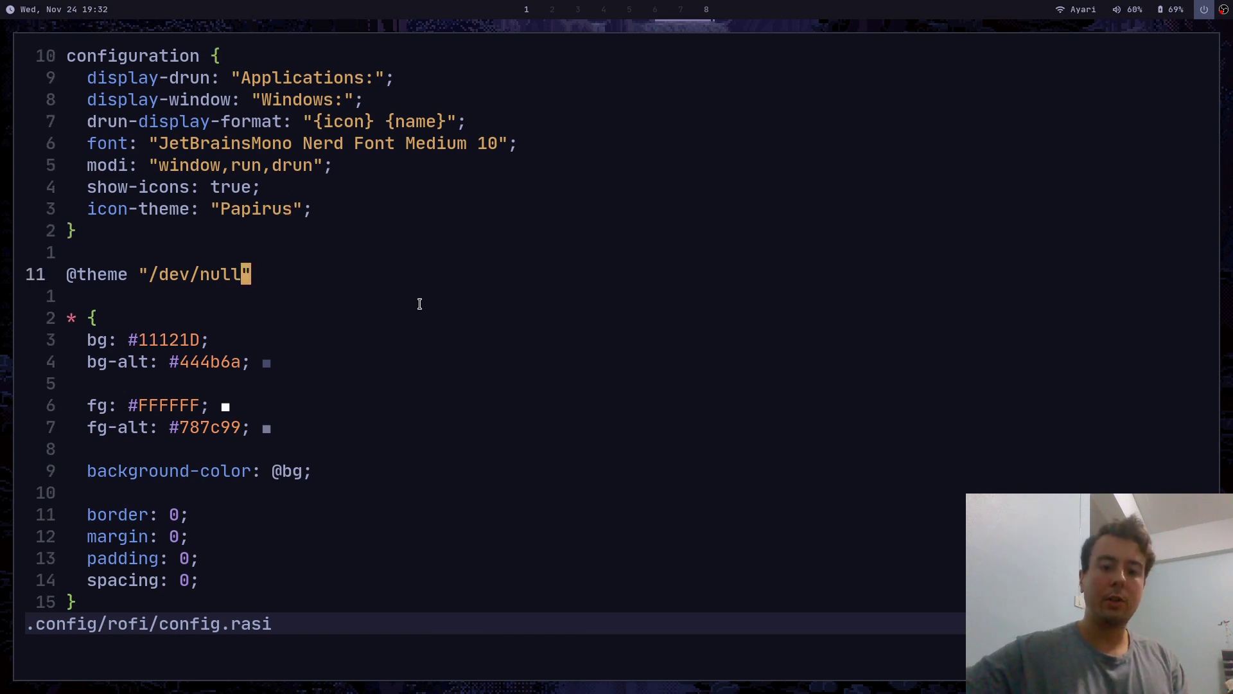
{"action": "key", "text": "k"}
{"action": "key", "text": "j"}
{"action": "key", "text": "h"}
{"action": "key", "text": "h"}
{"action": "key", "text": "h"}
{"action": "key", "text": "h"}
{"action": "key", "text": "h"}
{"action": "key", "text": "h"}
{"action": "key", "text": "h"}
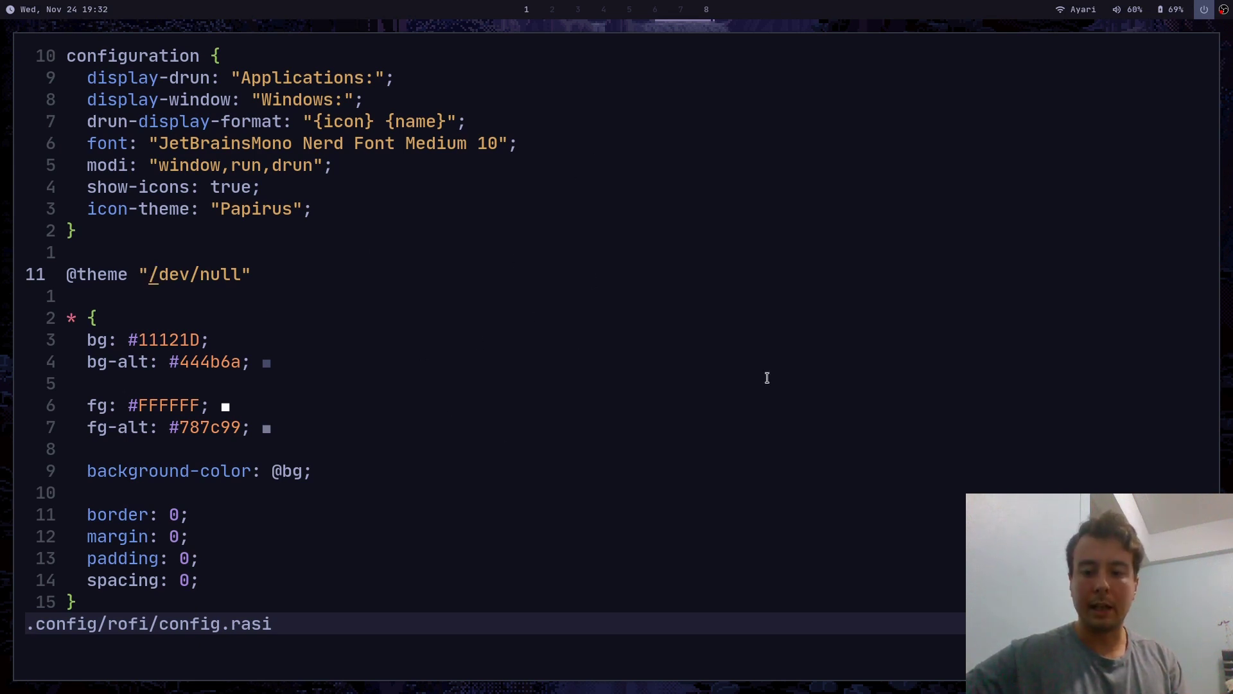
{"action": "key", "text": "c"}
{"action": "key", "text": "i"}
{"action": "key", "text": "quotedbl"}
{"action": "type", "text": "/"}
{"action": "key", "text": "BackSpace"}
{"action": "type", "text": "/ho"}
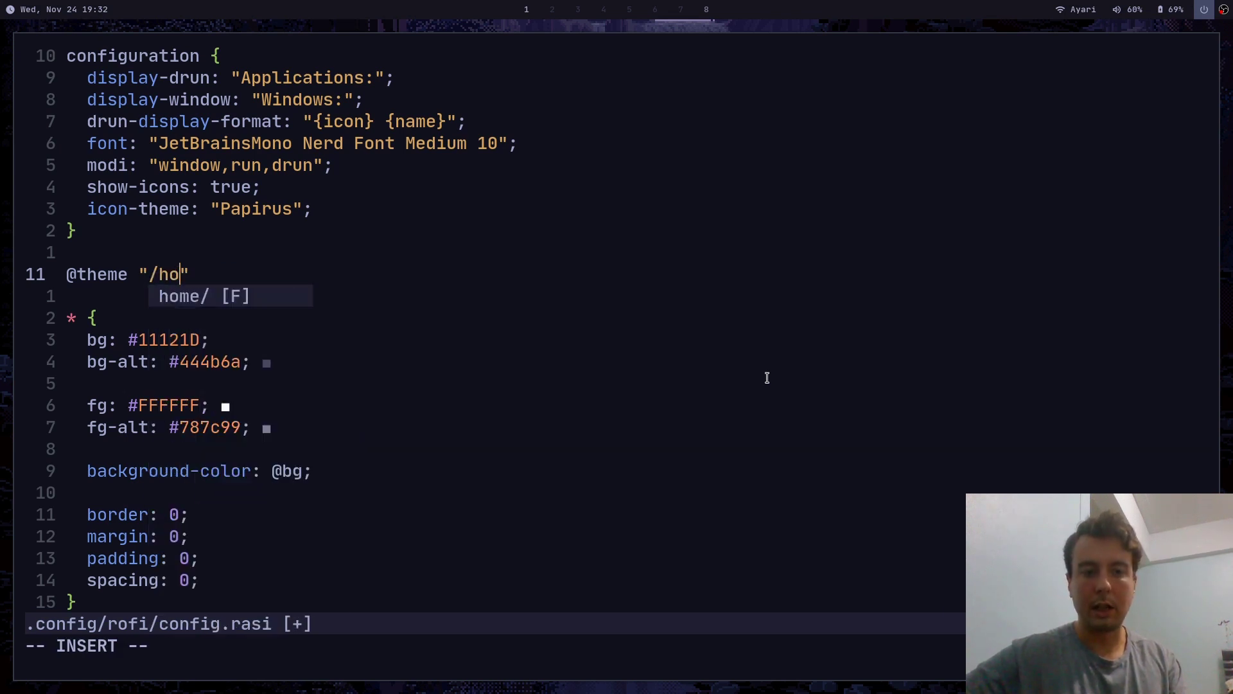
{"action": "type", "text": "me/eric/."}
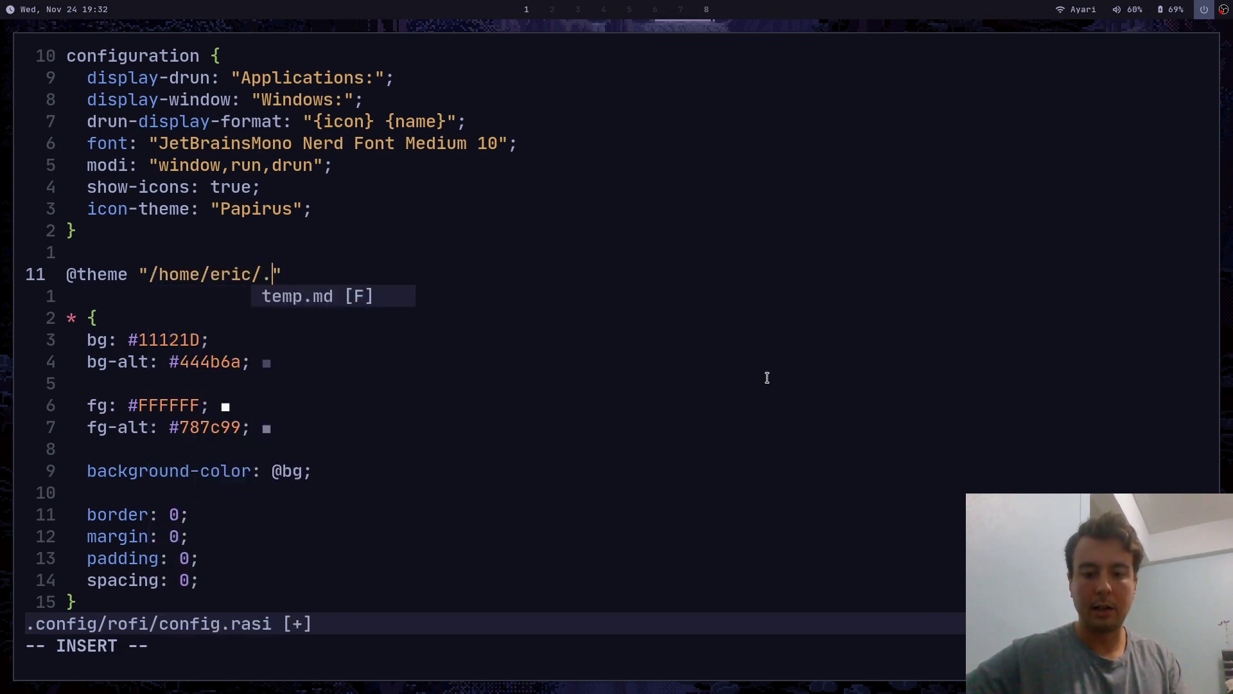
{"action": "type", "text": "config/ro"}
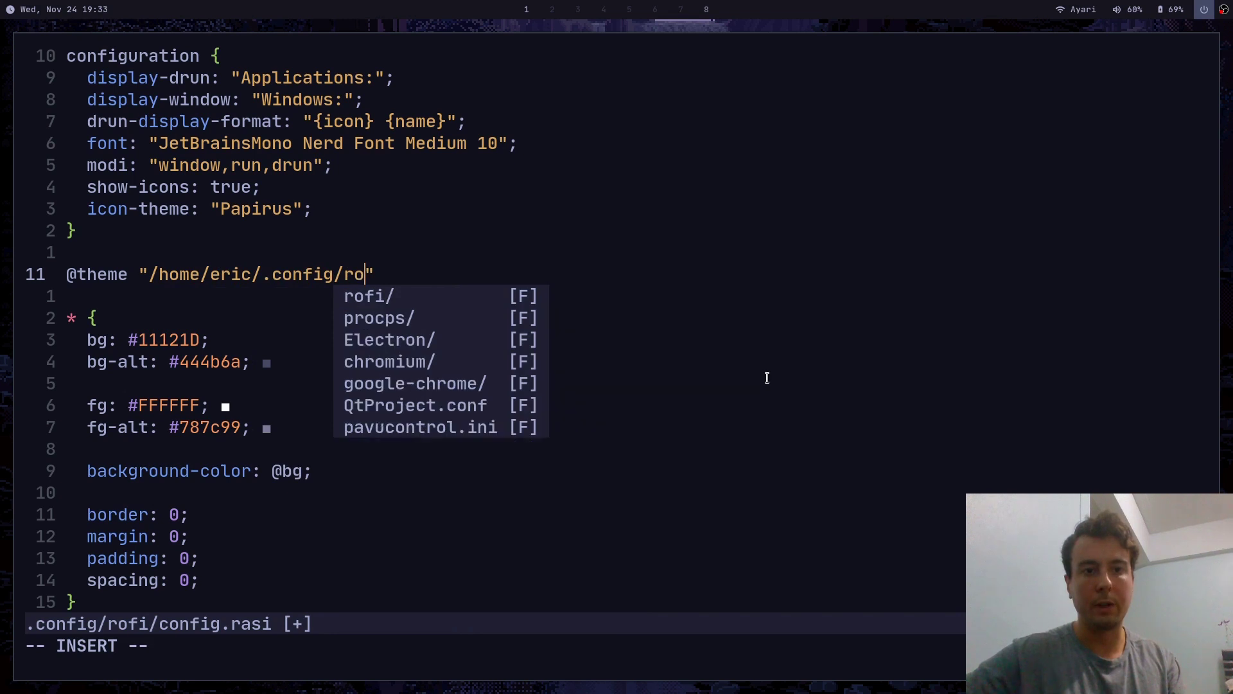
{"action": "type", "text": "fi"}
{"action": "type", "text": "/theme."}
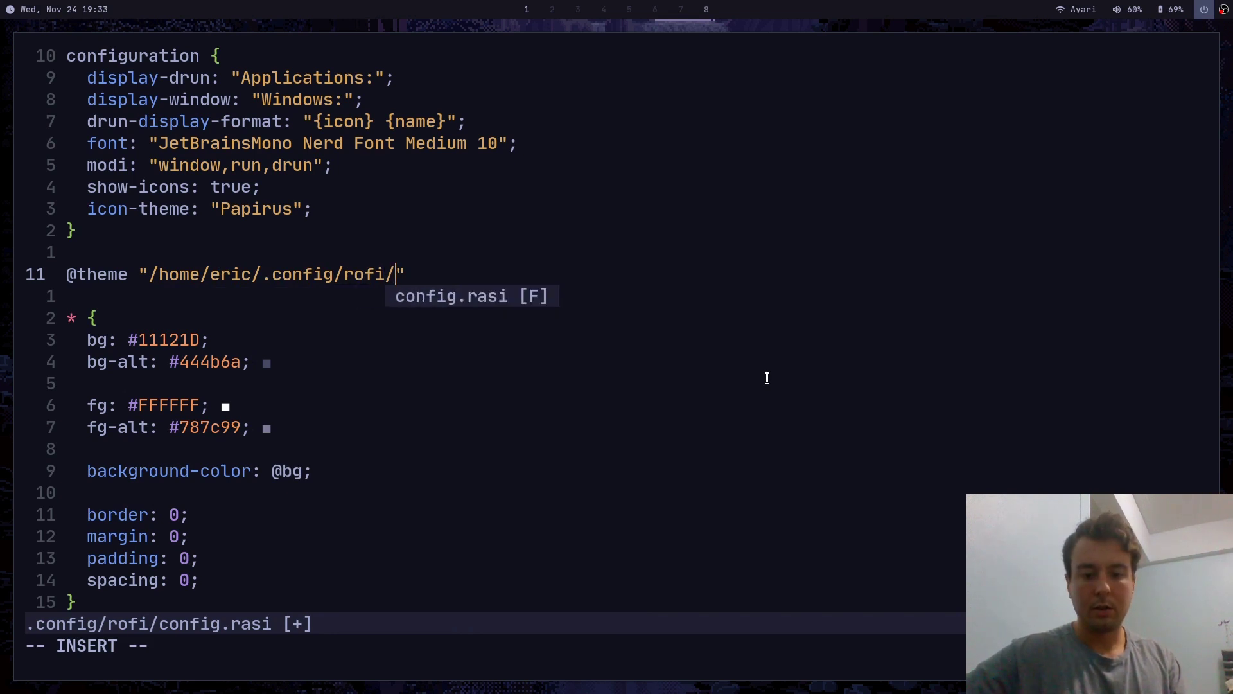
{"action": "type", "text": "rasi"}
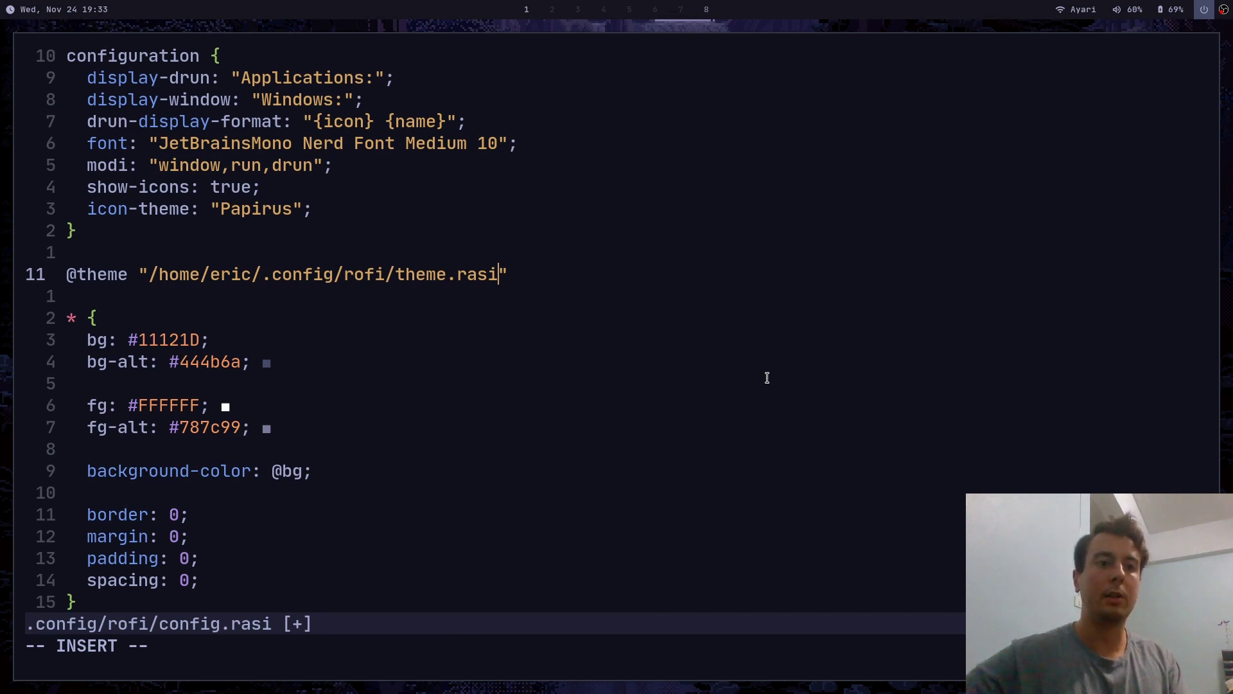
{"action": "key", "text": "Escape"}
{"action": "key", "text": "j"}
{"action": "key", "text": "j"}
{"action": "key", "text": "j"}
{"action": "key", "text": "j"}
{"action": "key", "text": "j"}
{"action": "key", "text": "j"}
{"action": "key", "text": "j"}
{"action": "key", "text": "j"}
{"action": "key", "text": "j"}
{"action": "key", "text": "j"}
{"action": "key", "text": "j"}
{"action": "key", "text": "j"}
{"action": "key", "text": "j"}
{"action": "key", "text": "j"}
{"action": "key", "text": "j"}
{"action": "key", "text": "j"}
{"action": "key", "text": "j"}
{"action": "key", "text": "j"}
{"action": "key", "text": "j"}
{"action": "key", "text": "j"}
{"action": "key", "text": "j"}
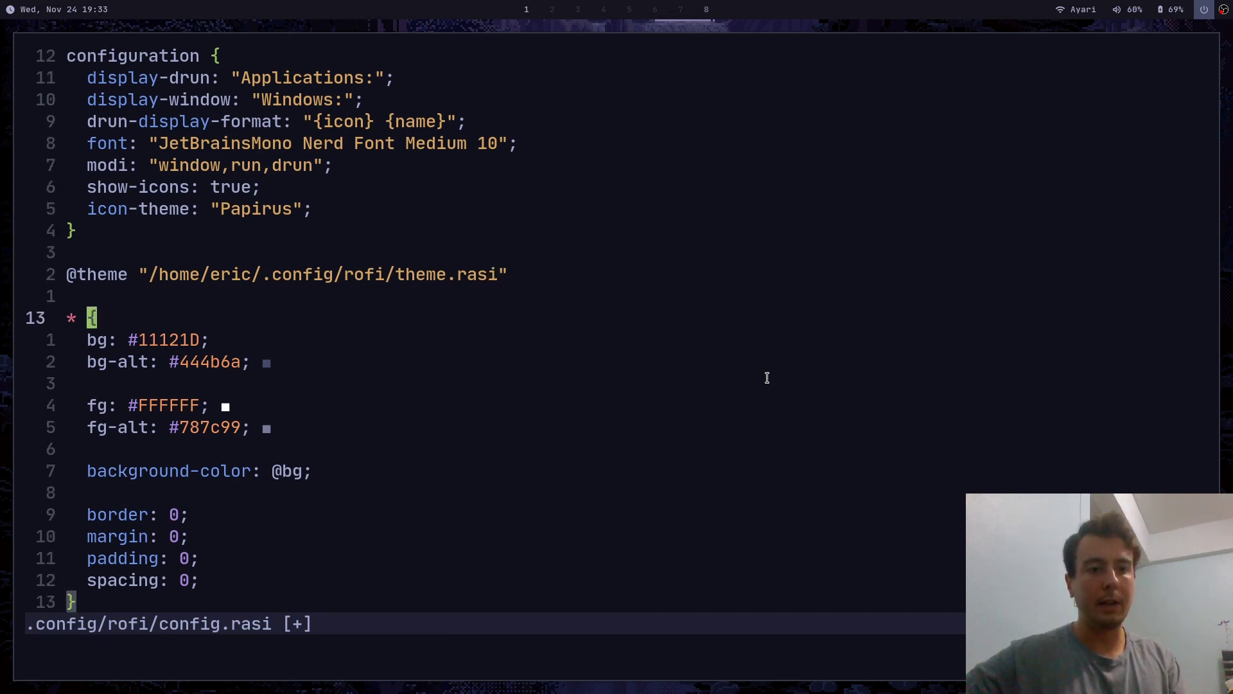
{"action": "key", "text": "j"}
{"action": "key", "text": "j"}
{"action": "key", "text": "j"}
{"action": "key", "text": "j"}
{"action": "key", "text": "j"}
{"action": "key", "text": "j"}
{"action": "key", "text": "j"}
{"action": "key", "text": "j"}
{"action": "key", "text": "j"}
{"action": "key", "text": "j"}
{"action": "key", "text": "j"}
{"action": "key", "text": "j"}
{"action": "key", "text": "j"}
{"action": "key", "text": "j"}
{"action": "key", "text": "j"}
{"action": "key", "text": "j"}
{"action": "key", "text": "j"}
{"action": "key", "text": "j"}
{"action": "key", "text": "j"}
{"action": "key", "text": "j"}
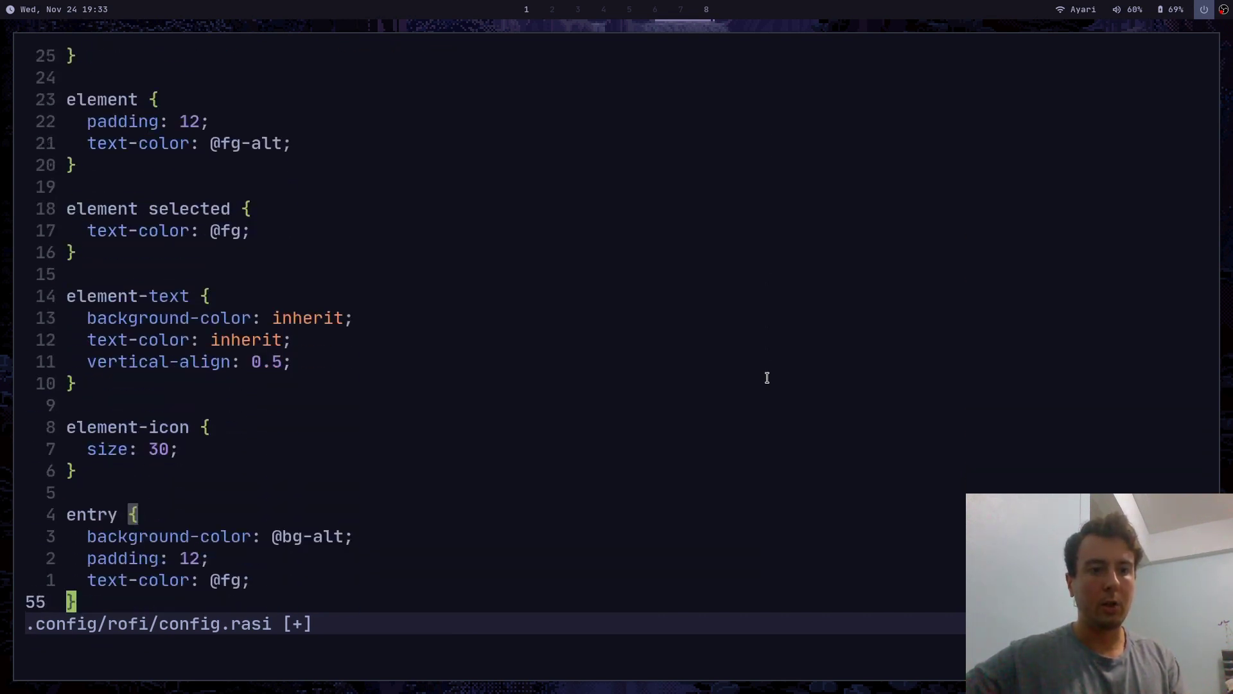
{"action": "key", "text": "k"}
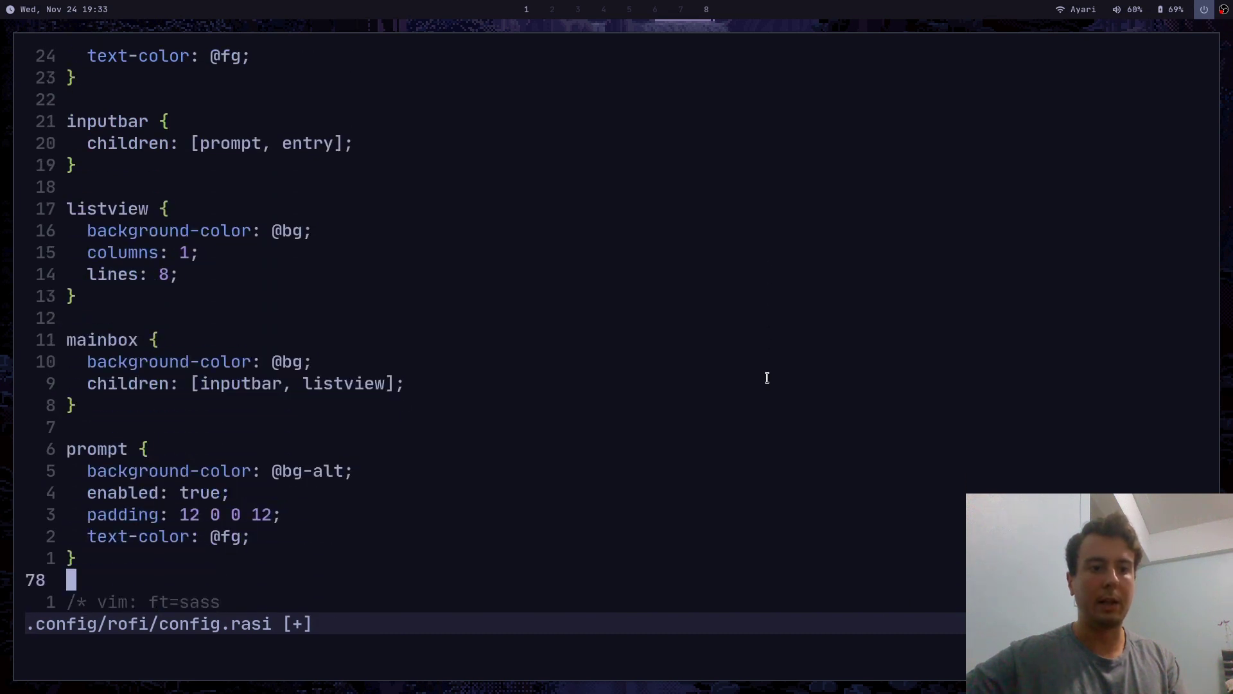
{"action": "key", "text": "k"}
{"action": "key", "text": "g"}
{"action": "key", "text": "g"}
{"action": "key", "text": "j"}
{"action": "key", "text": "j"}
{"action": "key", "text": "j"}
{"action": "key", "text": "j"}
{"action": "key", "text": "j"}
{"action": "key", "text": "j"}
{"action": "key", "text": "j"}
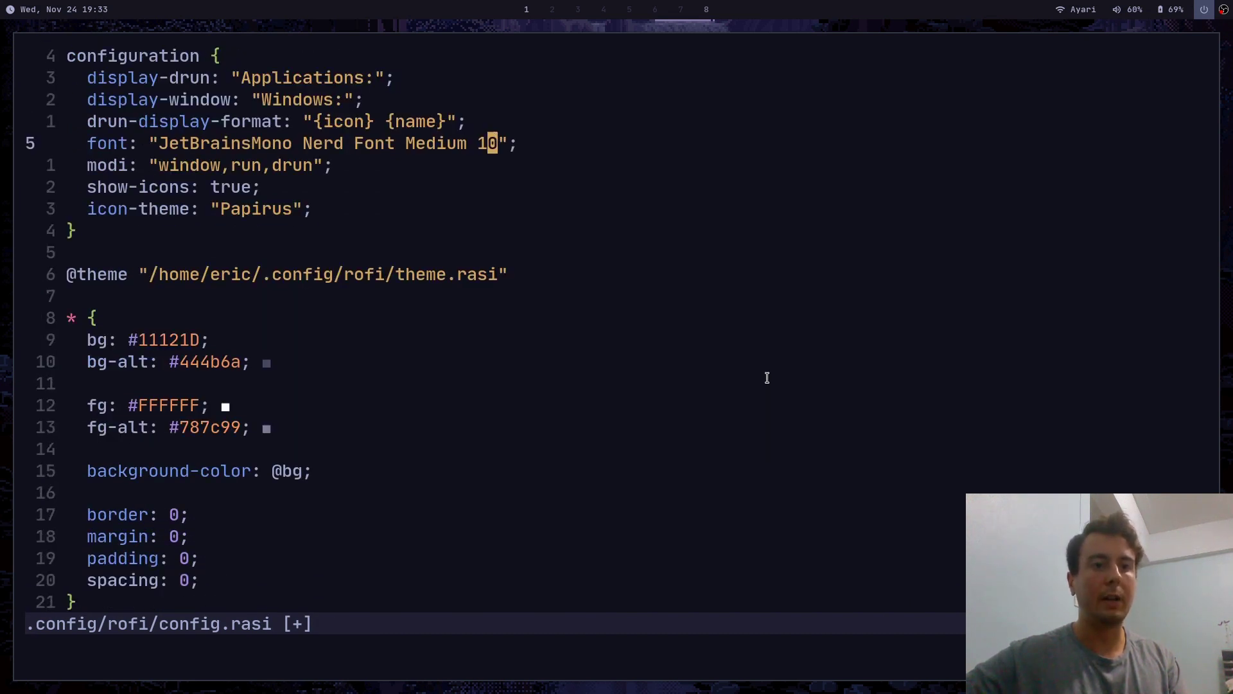
{"action": "key", "text": "j"}
{"action": "key", "text": "j"}
{"action": "key", "text": "j"}
{"action": "key", "text": "t"}
{"action": "key", "text": "quotedbl"}
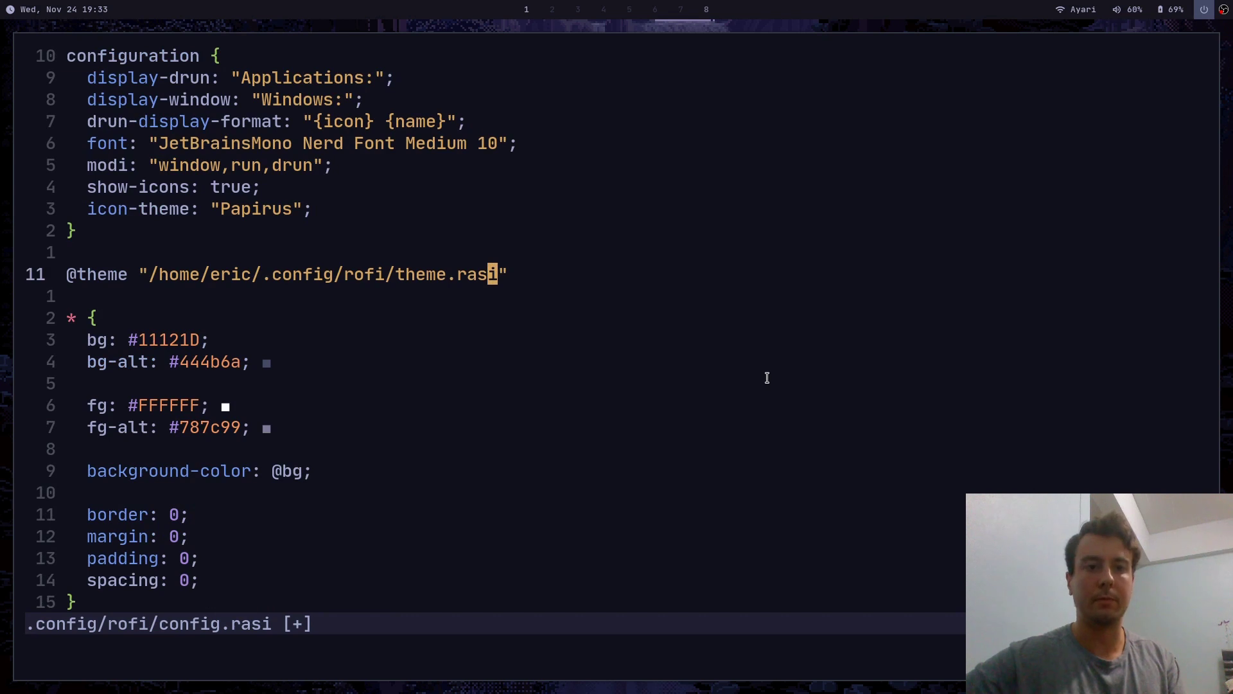
{"action": "key", "text": "u"}
{"action": "key", "text": "k"}
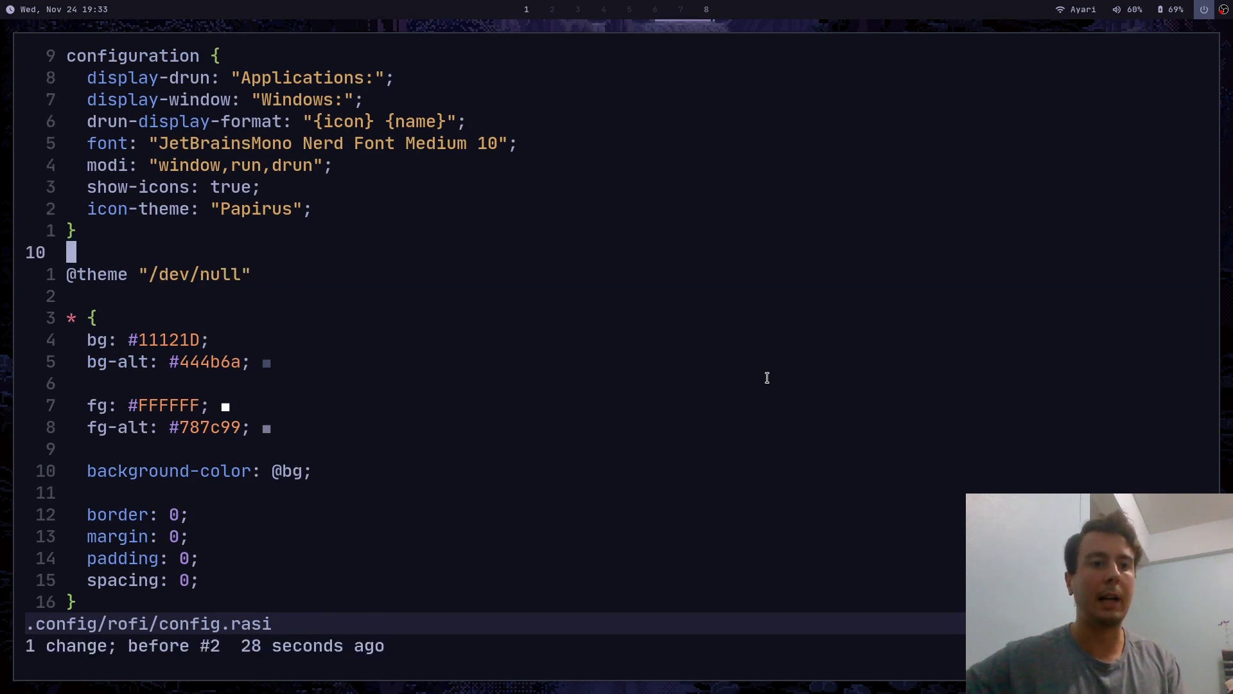
{"action": "key", "text": "j"}
{"action": "key", "text": "f"}
{"action": "key", "text": "slash"}
{"action": "key", "text": "h"}
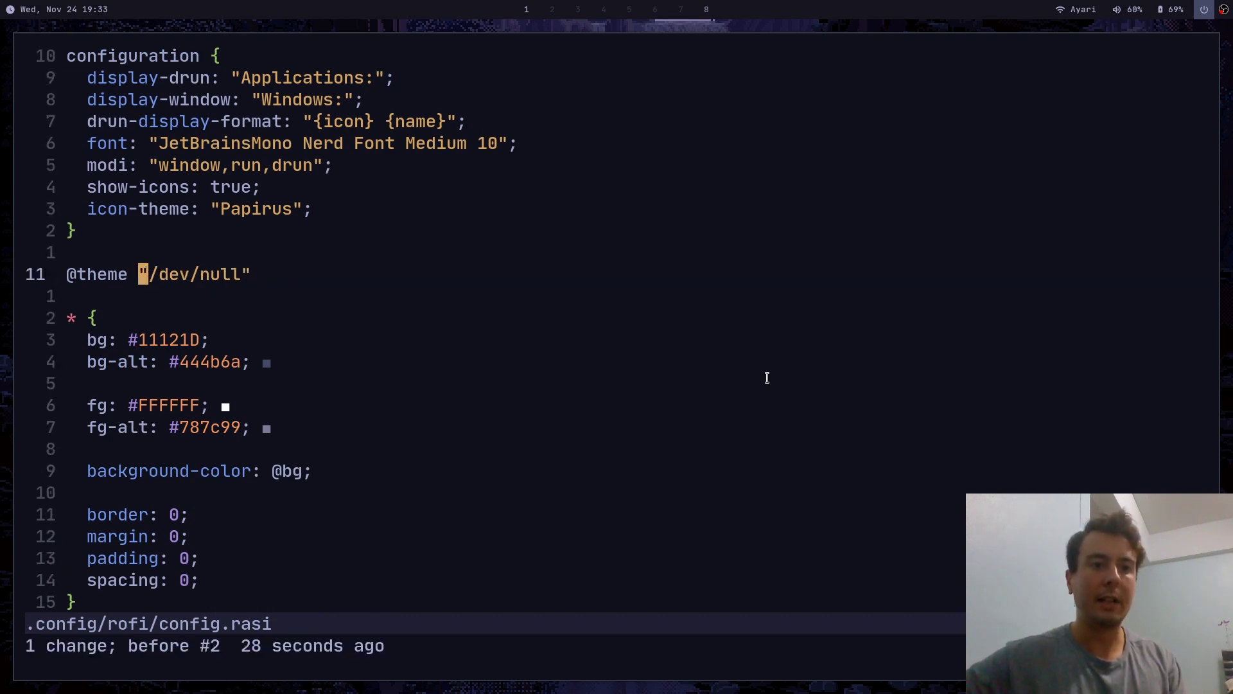
{"action": "key", "text": "l"}
{"action": "key", "text": "l"}
{"action": "key", "text": "l"}
{"action": "key", "text": "l"}
{"action": "key", "text": "l"}
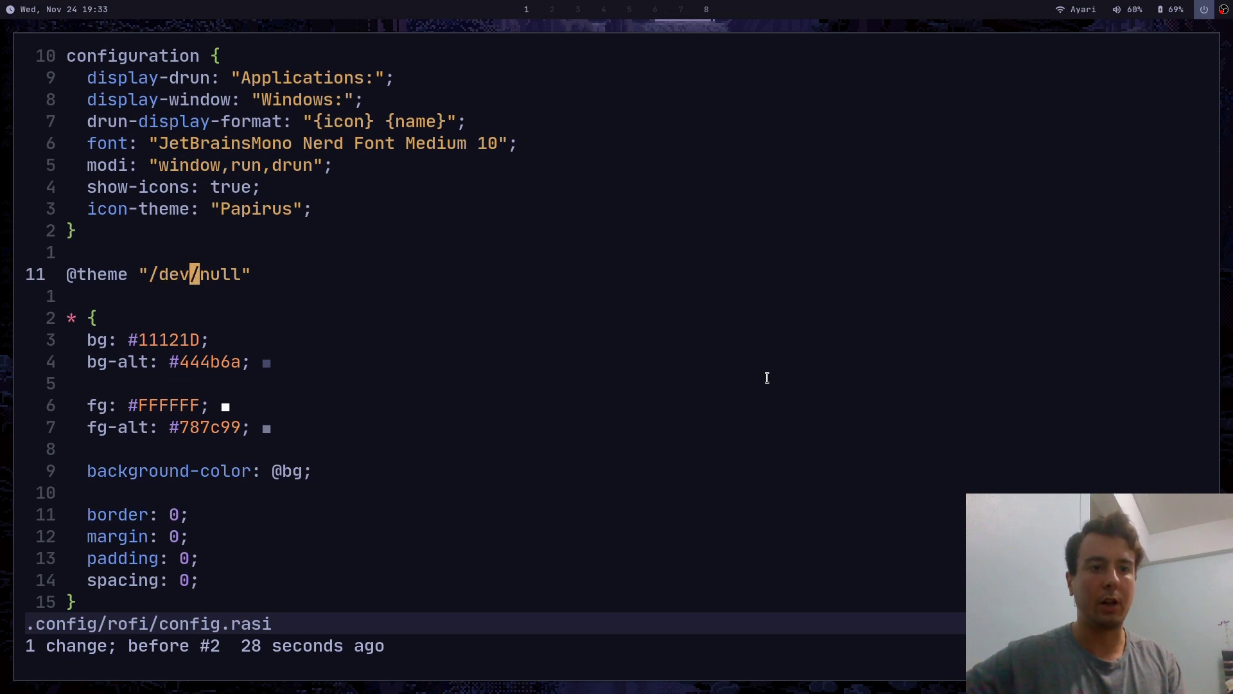
{"action": "key", "text": "shift+v"}
{"action": "type", "text": "jd"}
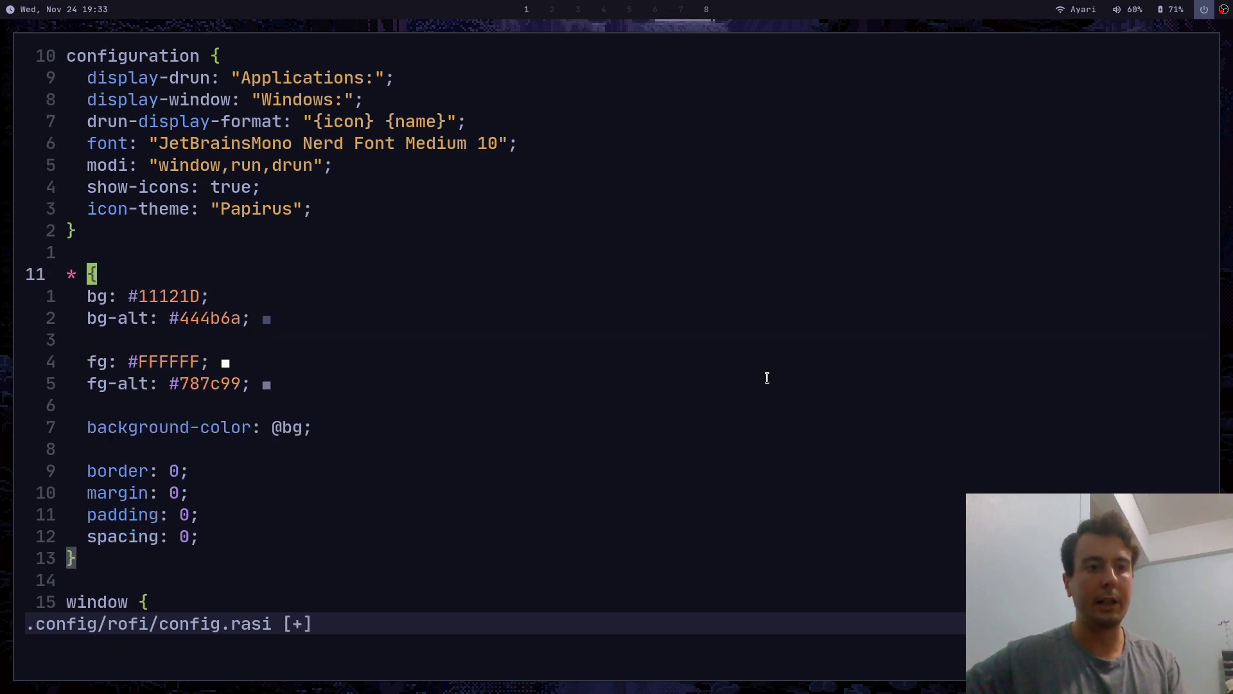
{"action": "type", "text": ":w"}
{"action": "key", "text": "Return"}
{"action": "key", "text": "super+d"}
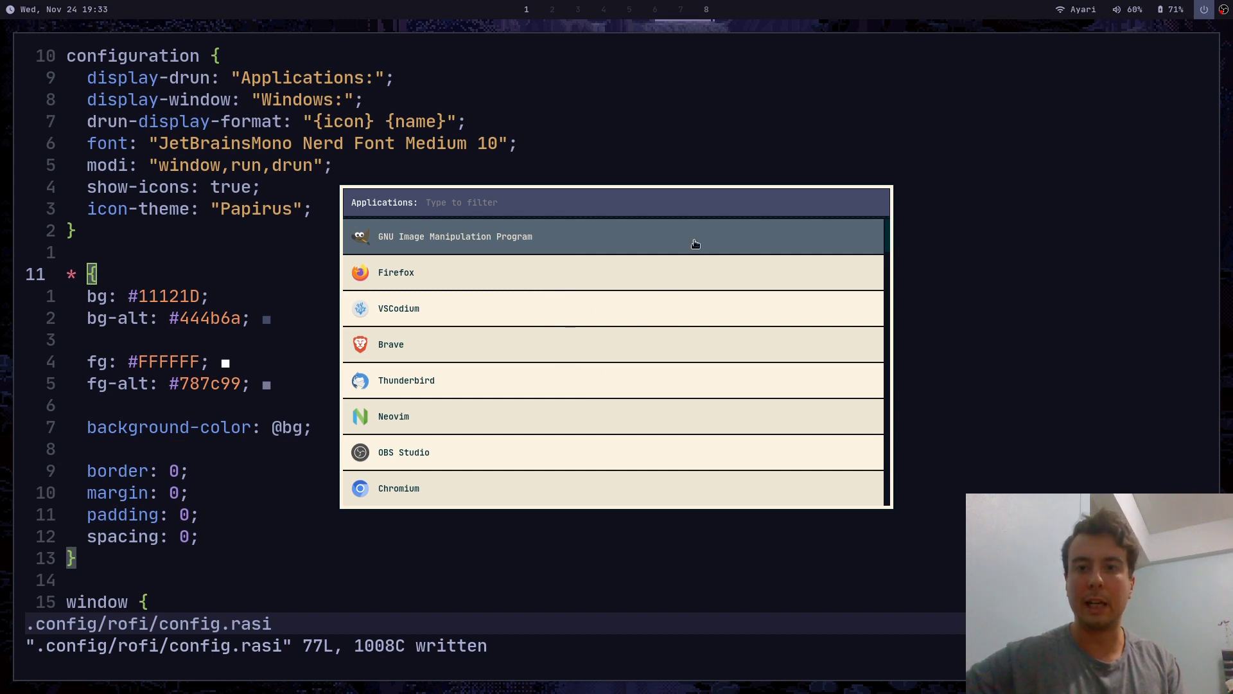
{"action": "key", "text": "Escape"}
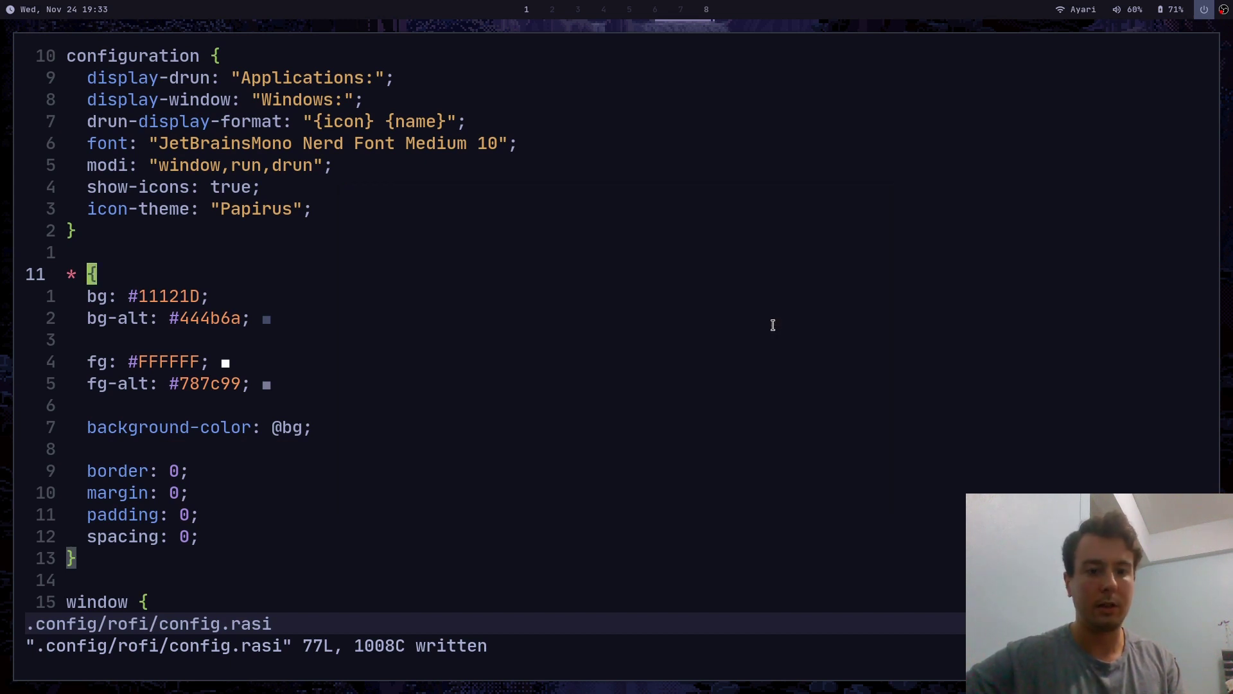
{"action": "type", "text": "u"}
{"action": "type", "text": ":w"}
{"action": "key", "text": "Return"}
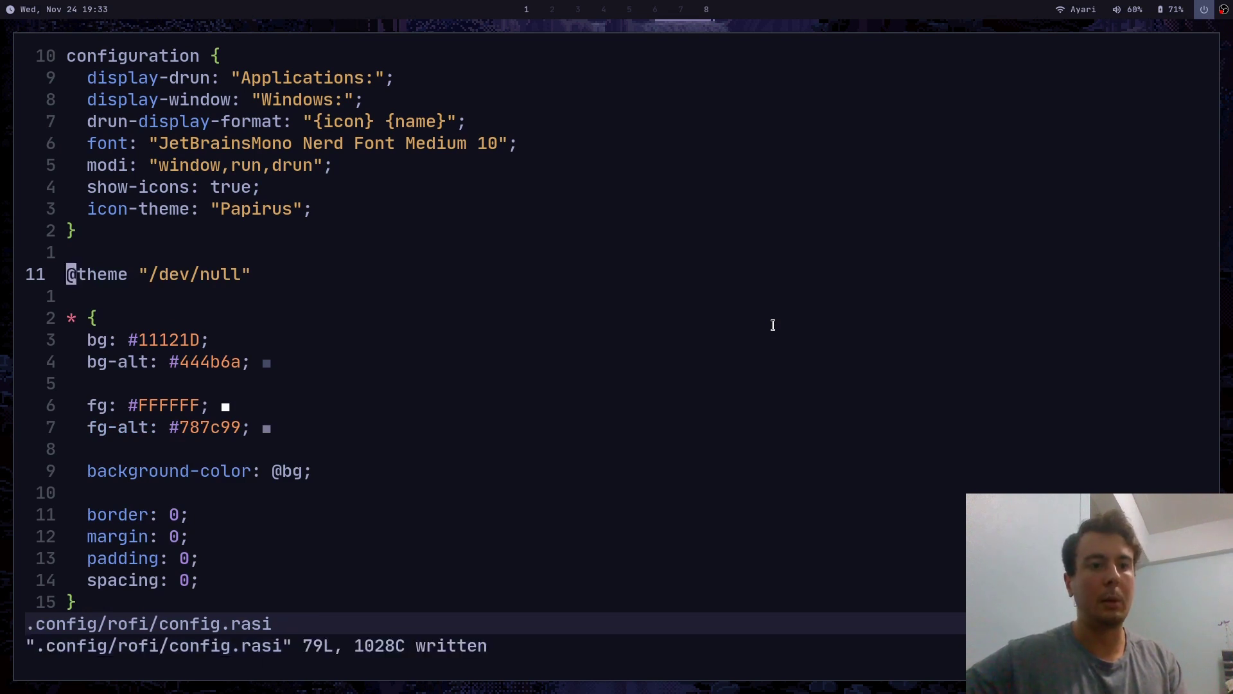
{"action": "key", "text": "l"}
{"action": "key", "text": "l"}
{"action": "key", "text": "l"}
{"action": "key", "text": "l"}
{"action": "key", "text": "l"}
{"action": "key", "text": "l"}
{"action": "key", "text": "l"}
{"action": "key", "text": "l"}
{"action": "key", "text": "l"}
{"action": "key", "text": "l"}
{"action": "key", "text": "l"}
{"action": "key", "text": "super+d"}
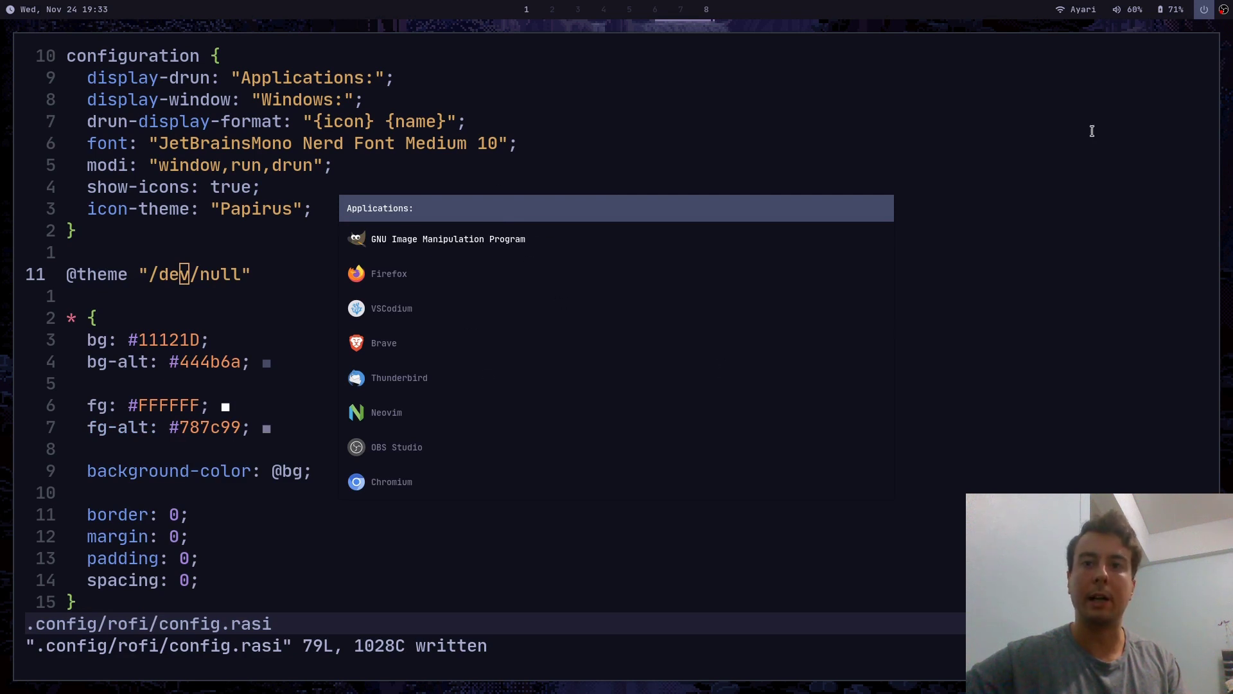
{"action": "key", "text": "Escape"}
{"action": "key", "text": "j"}
{"action": "key", "text": "j"}
{"action": "key", "text": "j"}
{"action": "key", "text": "j"}
{"action": "key", "text": "j"}
{"action": "key", "text": "j"}
{"action": "key", "text": "j"}
{"action": "key", "text": "j"}
{"action": "key", "text": "j"}
{"action": "key", "text": "j"}
{"action": "key", "text": "j"}
{"action": "key", "text": "j"}
{"action": "key", "text": "j"}
{"action": "key", "text": "j"}
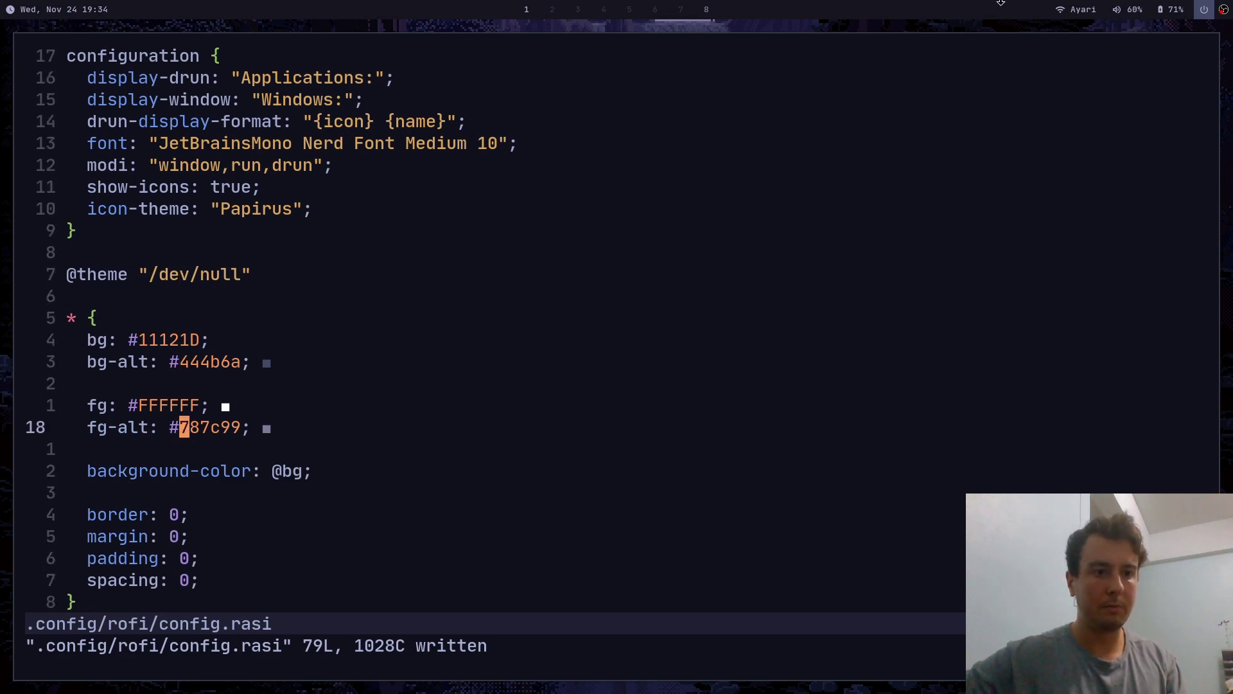
{"action": "key", "text": "j"}
{"action": "key", "text": "j"}
{"action": "key", "text": "j"}
{"action": "key", "text": "j"}
{"action": "key", "text": "j"}
{"action": "key", "text": "j"}
{"action": "key", "text": "j"}
{"action": "key", "text": "k"}
{"action": "key", "text": "k"}
{"action": "key", "text": "k"}
{"action": "key", "text": "k"}
{"action": "key", "text": "k"}
{"action": "key", "text": "k"}
{"action": "key", "text": "k"}
{"action": "key", "text": "k"}
{"action": "key", "text": "k"}
{"action": "key", "text": "k"}
{"action": "key", "text": "k"}
{"action": "key", "text": "k"}
{"action": "key", "text": "k"}
{"action": "key", "text": "k"}
{"action": "key", "text": "k"}
{"action": "key", "text": "k"}
{"action": "key", "text": "k"}
{"action": "key", "text": "k"}
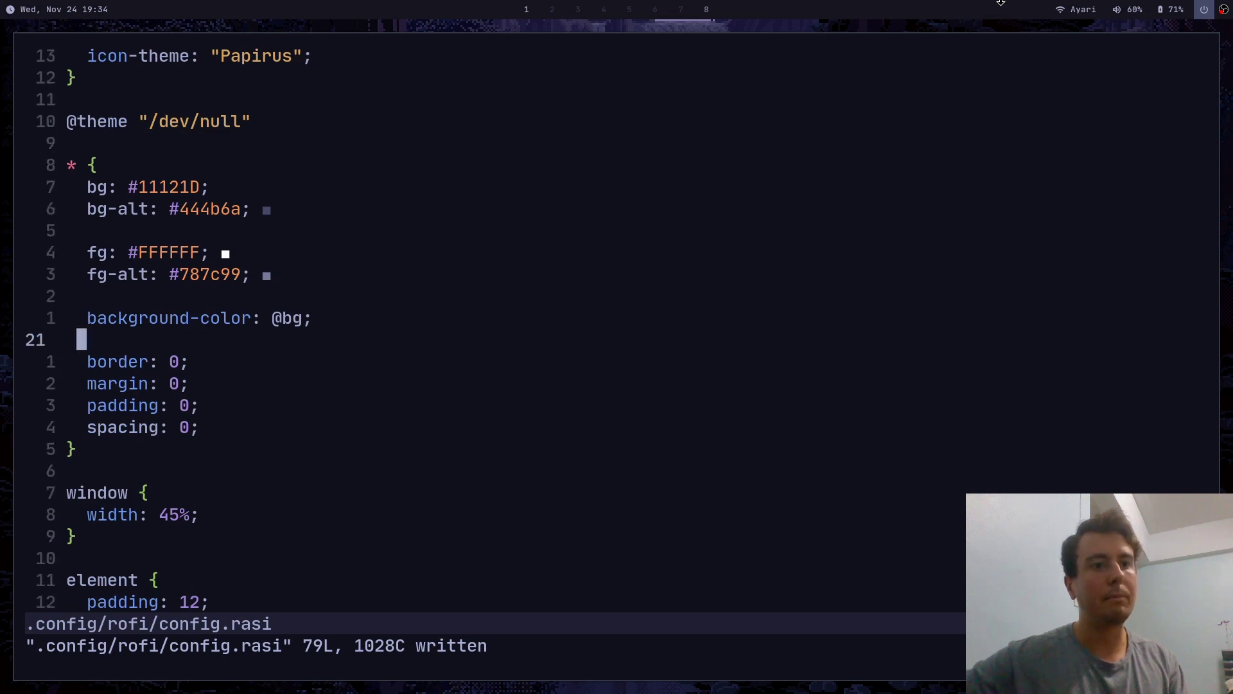
{"action": "key", "text": "h"}
{"action": "key", "text": "h"}
{"action": "key", "text": "h"}
{"action": "key", "text": "h"}
{"action": "key", "text": "h"}
{"action": "key", "text": "h"}
{"action": "key", "text": "h"}
{"action": "key", "text": "h"}
{"action": "key", "text": "h"}
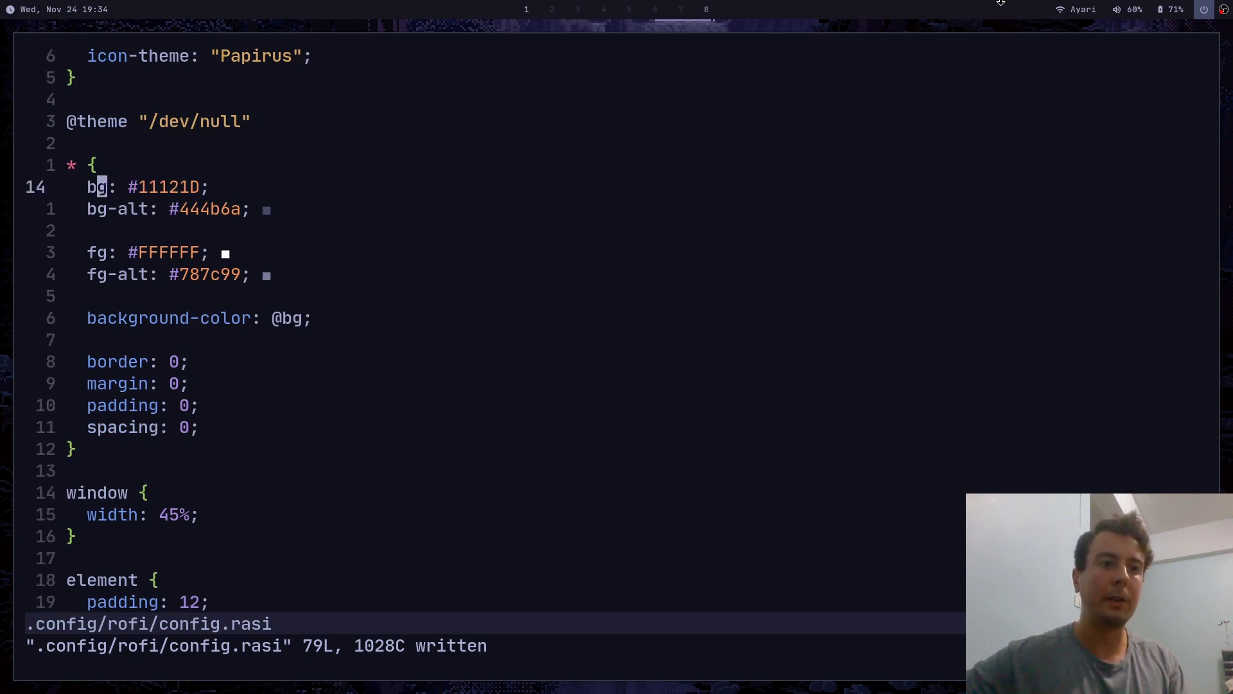
{"action": "key", "text": "j"}
{"action": "key", "text": "j"}
{"action": "key", "text": "j"}
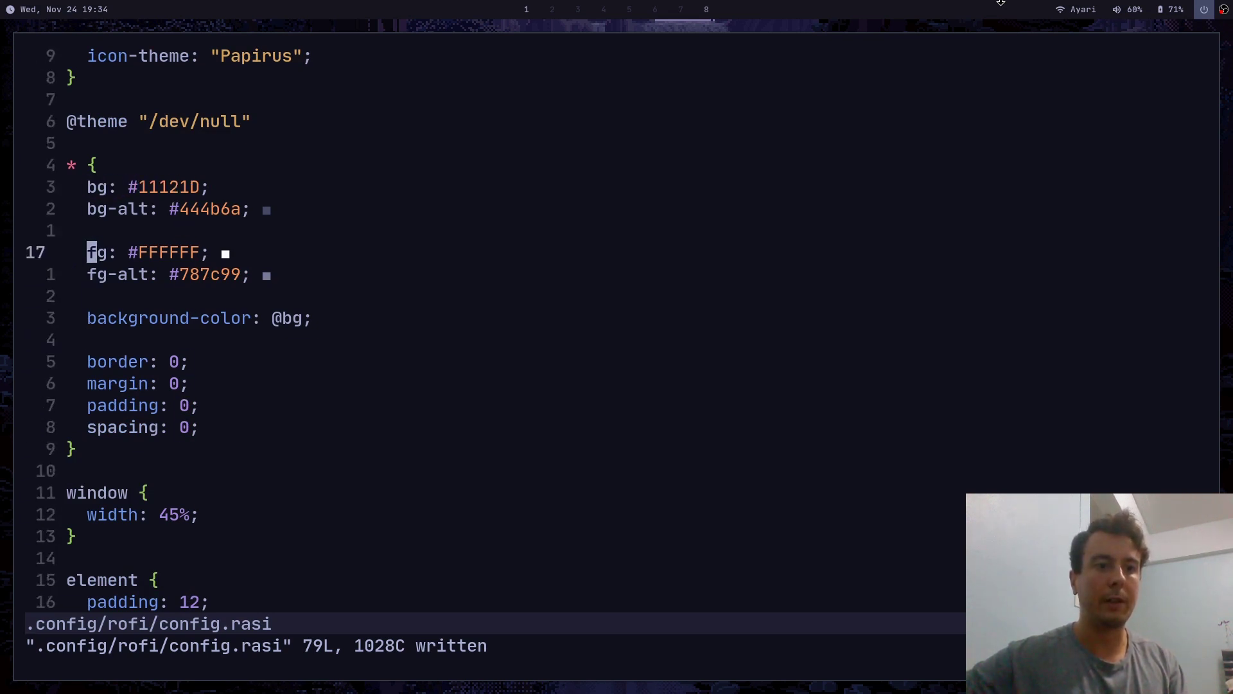
{"action": "key", "text": "k"}
{"action": "key", "text": "k"}
{"action": "key", "text": "k"}
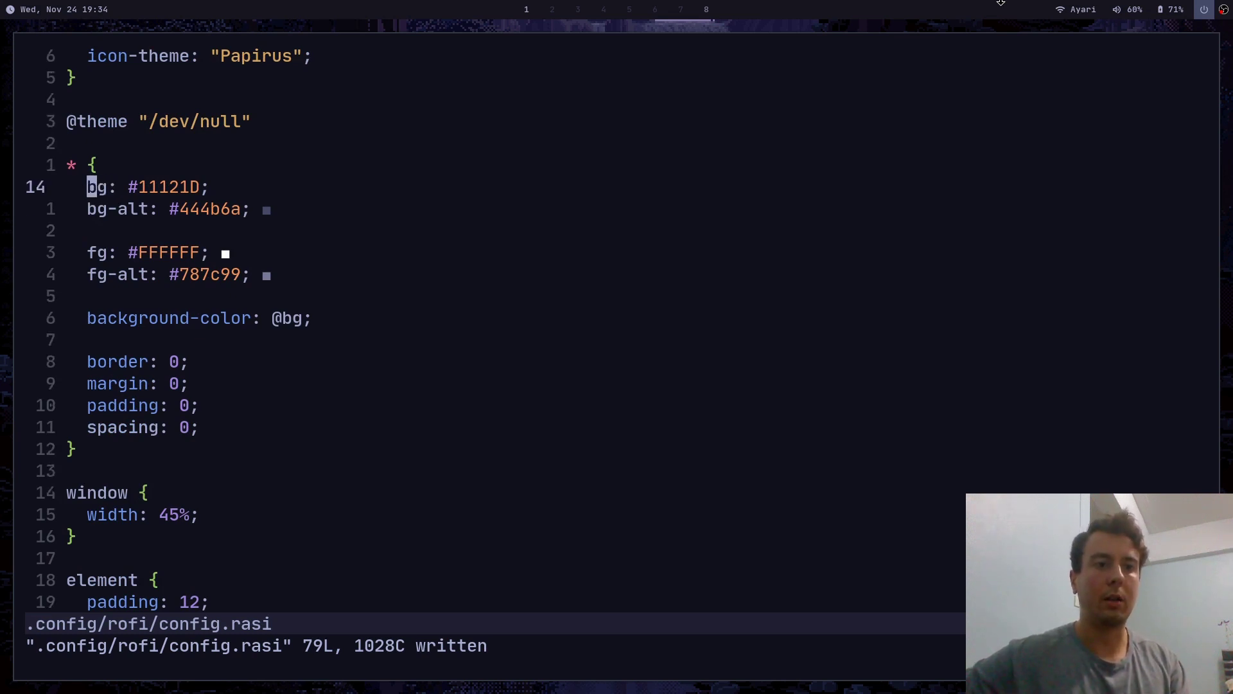
{"action": "key", "text": "l"}
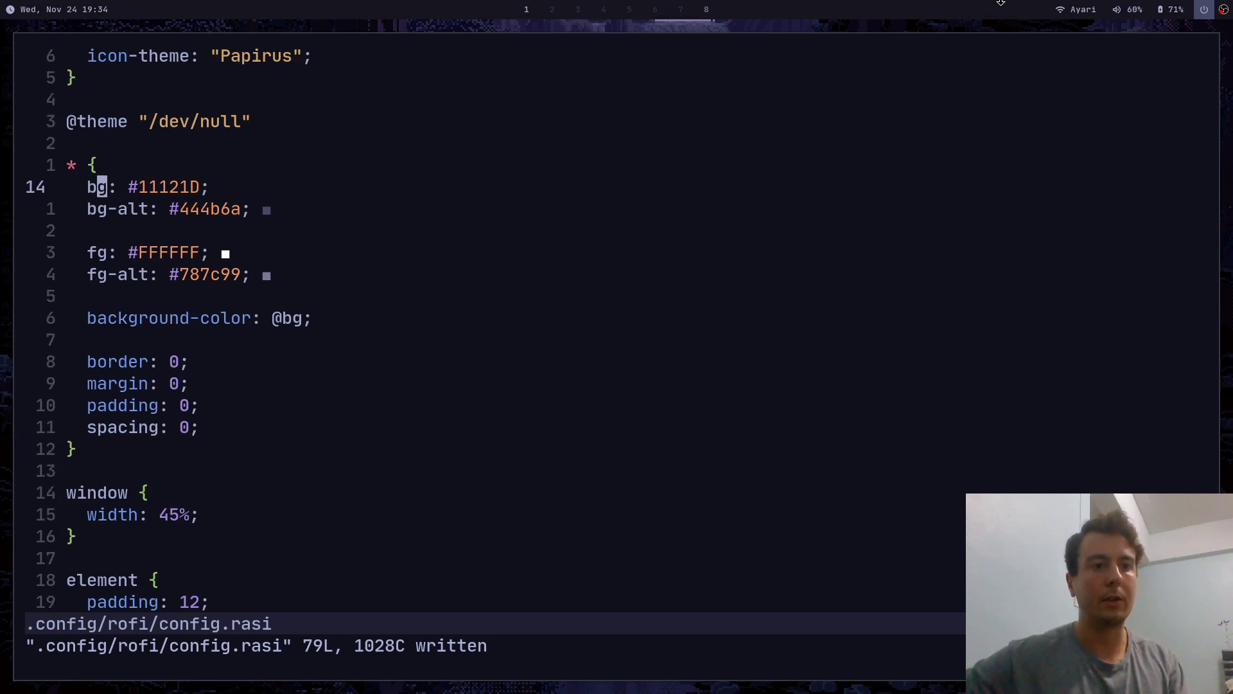
{"action": "key", "text": "l"}
{"action": "key", "text": "l"}
{"action": "key", "text": "l"}
{"action": "key", "text": "l"}
{"action": "key", "text": "l"}
{"action": "key", "text": "l"}
{"action": "key", "text": "l"}
{"action": "key", "text": "l"}
{"action": "key", "text": "l"}
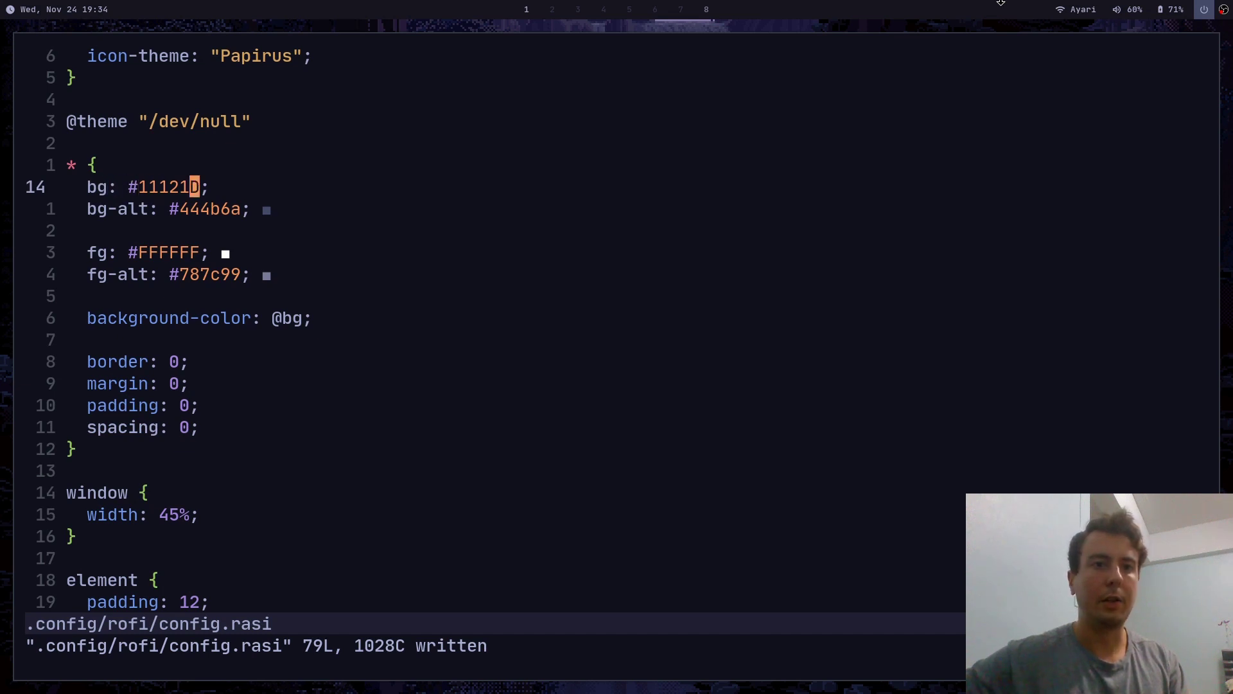
{"action": "key", "text": "j"}
{"action": "key", "text": "j"}
{"action": "key", "text": "j"}
{"action": "key", "text": "k"}
{"action": "key", "text": "k"}
{"action": "key", "text": "k"}
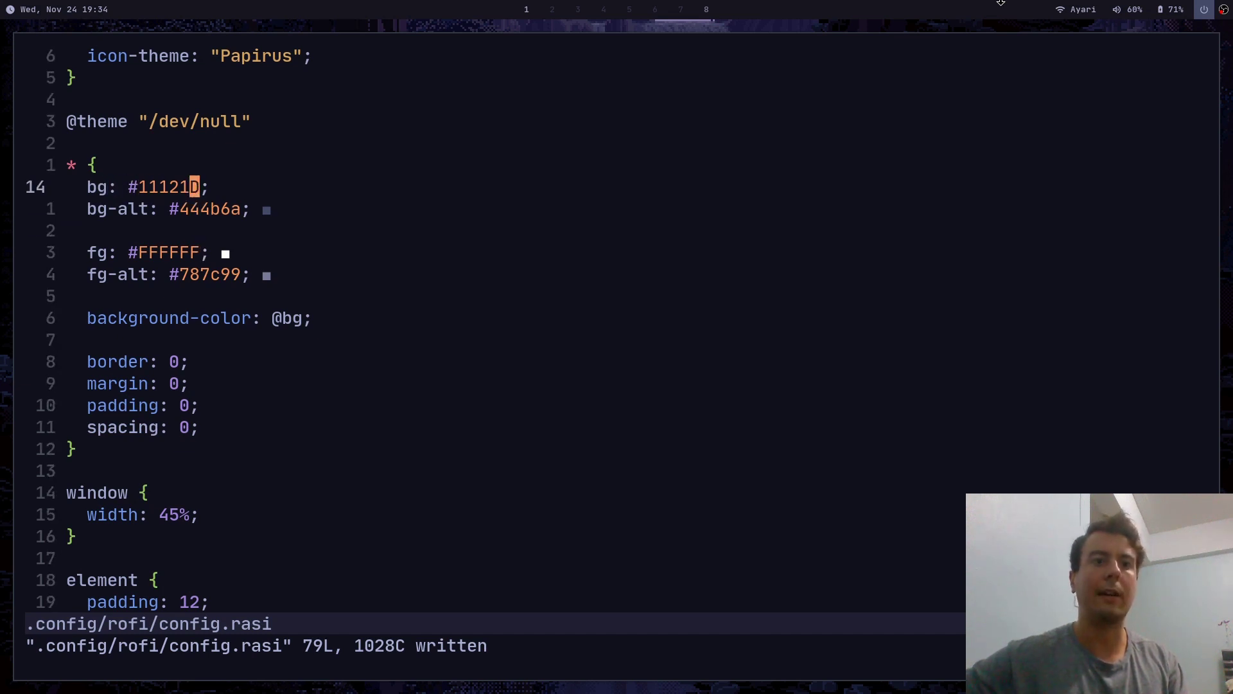
{"action": "key", "text": "j"}
{"action": "key", "text": "j"}
{"action": "key", "text": "j"}
{"action": "key", "text": "j"}
{"action": "key", "text": "j"}
{"action": "key", "text": "k"}
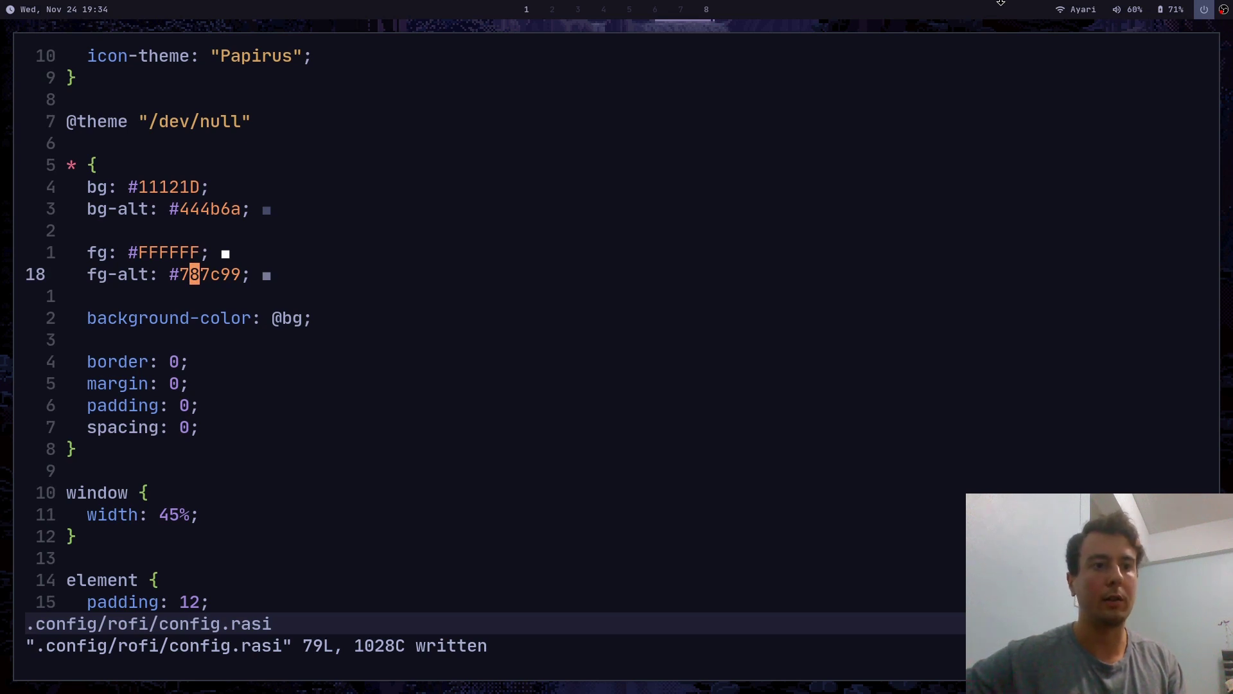
{"action": "key", "text": "j"}
{"action": "key", "text": "j"}
{"action": "key", "text": "k"}
{"action": "key", "text": "k"}
{"action": "key", "text": "k"}
{"action": "key", "text": "j"}
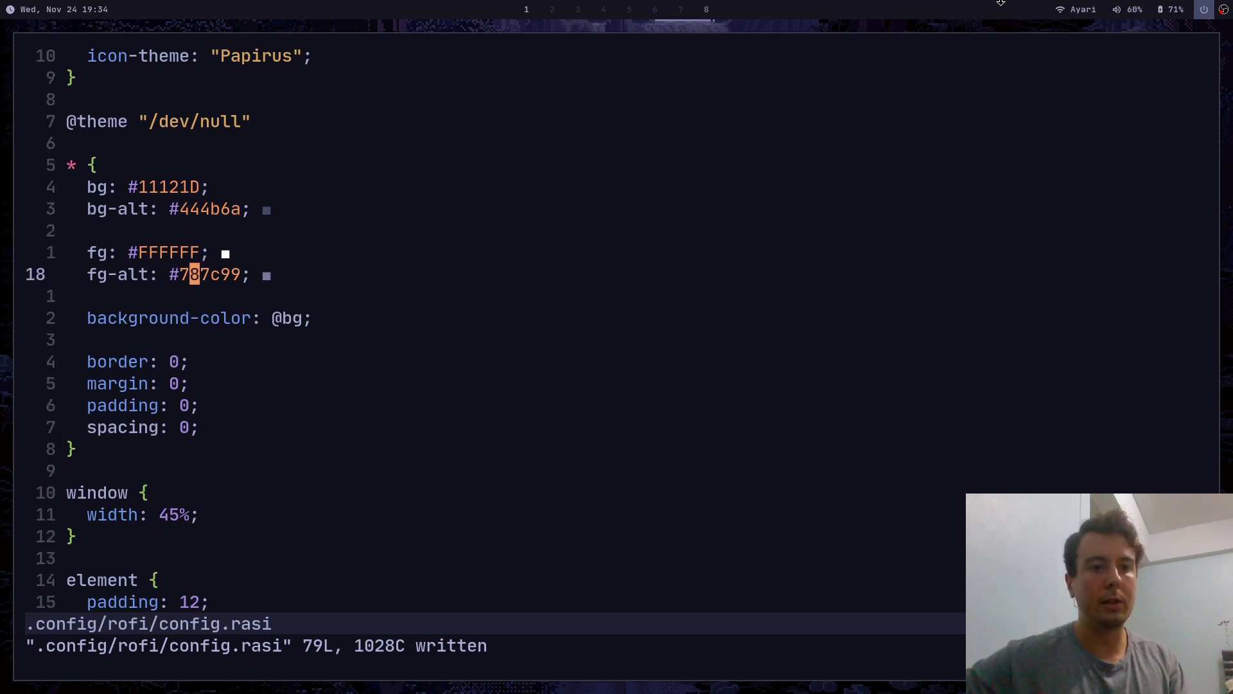
{"action": "key", "text": "j"}
{"action": "key", "text": "j"}
{"action": "key", "text": "$"}
{"action": "key", "text": "i"}
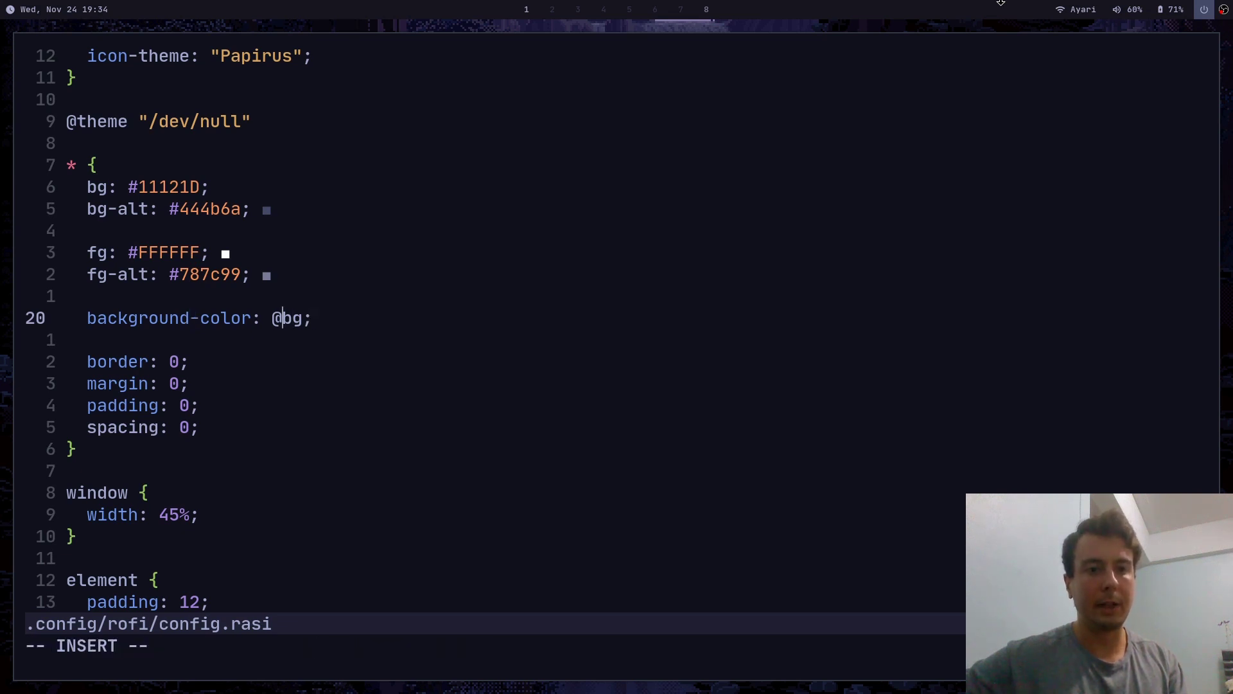
{"action": "key", "text": "Left"}
{"action": "key", "text": "Up"}
{"action": "key", "text": "Up"}
{"action": "key", "text": "Up"}
{"action": "key", "text": "Up"}
{"action": "key", "text": "Up"}
{"action": "key", "text": "Up"}
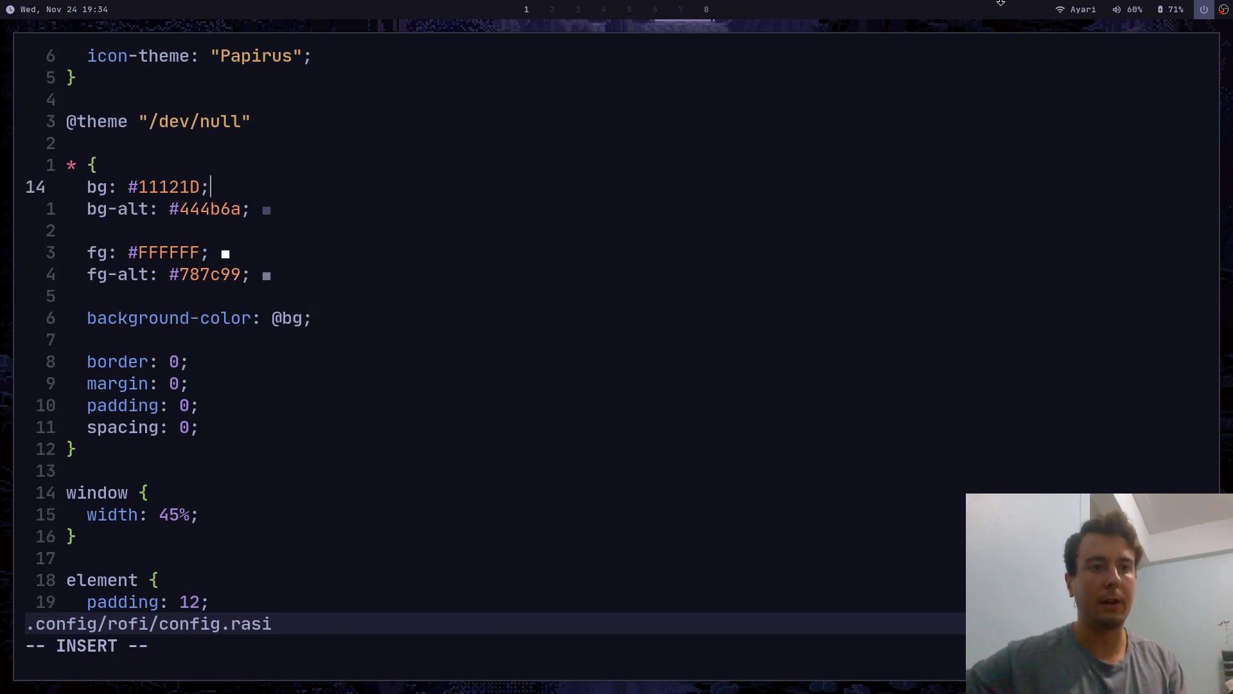
{"action": "key", "text": "Escape"}
{"action": "key", "text": "j"}
{"action": "key", "text": "j"}
{"action": "key", "text": "k"}
{"action": "key", "text": "k"}
{"action": "key", "text": "k"}
{"action": "key", "text": "0"}
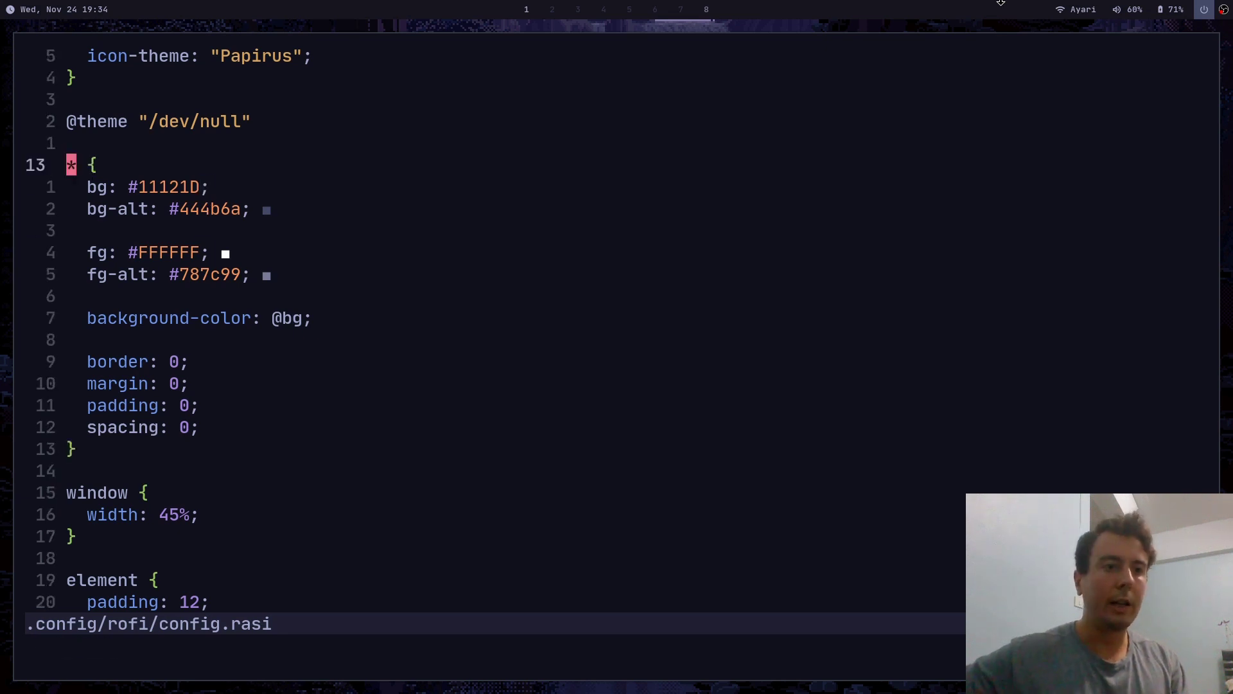
{"action": "key", "text": "j"}
{"action": "key", "text": "k"}
{"action": "key", "text": "j"}
{"action": "key", "text": "k"}
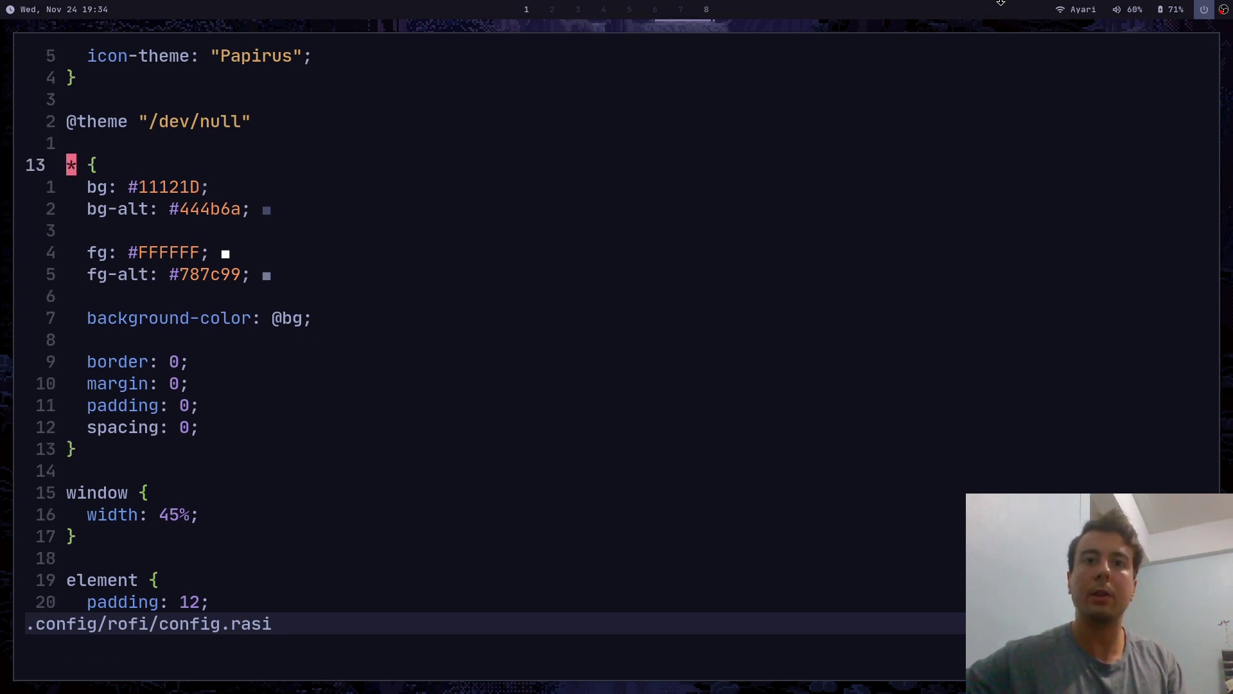
{"action": "key", "text": "j"}
{"action": "key", "text": "k"}
{"action": "key", "text": "j"}
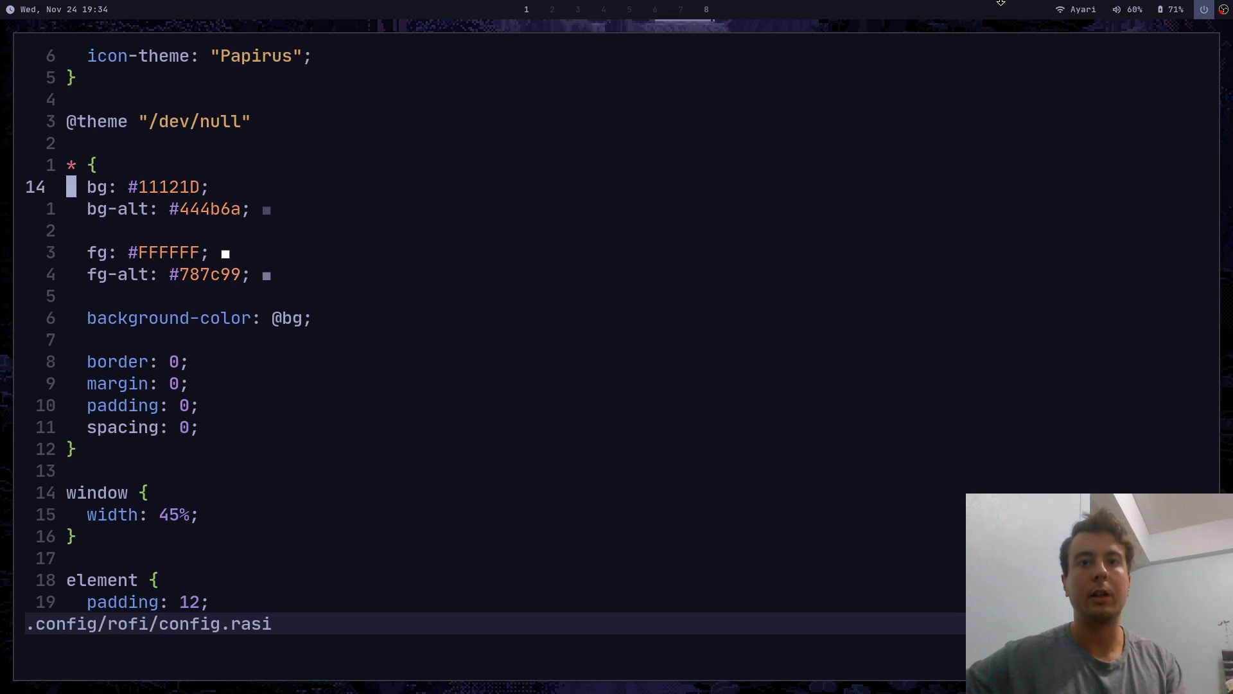
{"action": "key", "text": "j"}
{"action": "key", "text": "j"}
{"action": "key", "text": "j"}
{"action": "key", "text": "j"}
{"action": "key", "text": "j"}
{"action": "key", "text": "j"}
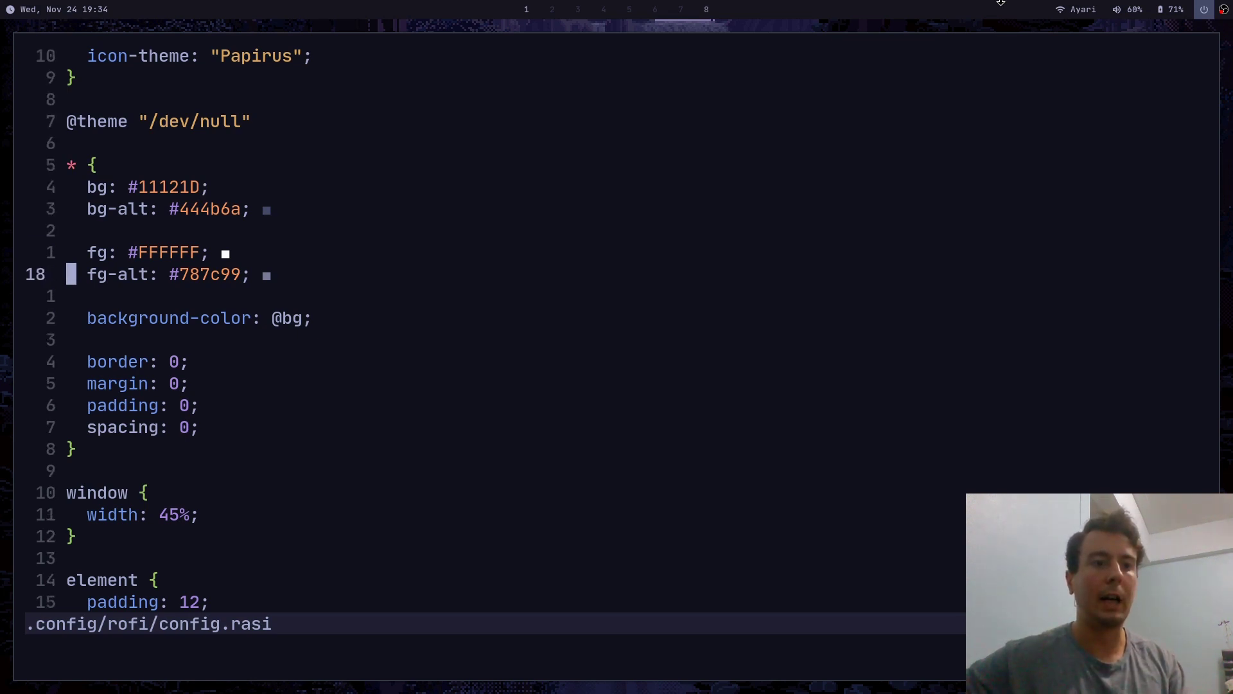
{"action": "key", "text": "w"}
{"action": "key", "text": "l"}
{"action": "key", "text": "l"}
{"action": "key", "text": "l"}
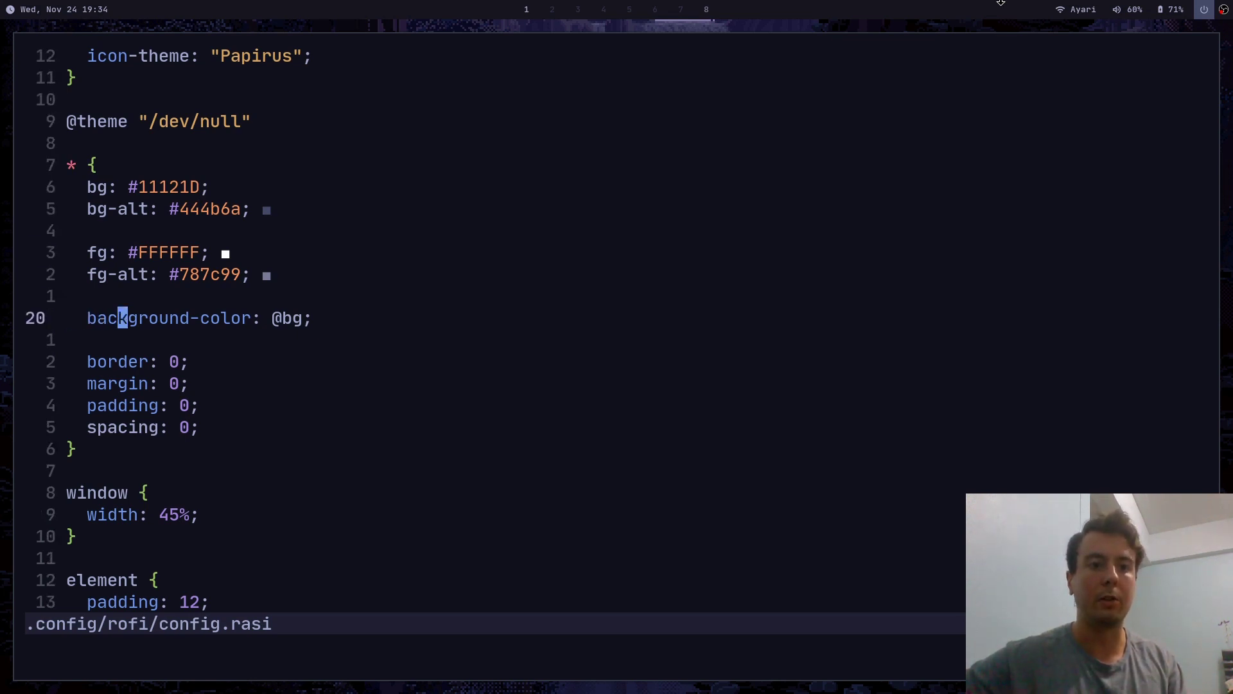
{"action": "key", "text": "k"}
{"action": "key", "text": "k"}
{"action": "key", "text": "k"}
{"action": "key", "text": "k"}
{"action": "key", "text": "k"}
{"action": "key", "text": "k"}
{"action": "key", "text": "j"}
{"action": "key", "text": "j"}
{"action": "key", "text": "j"}
{"action": "key", "text": "j"}
{"action": "key", "text": "j"}
{"action": "key", "text": "j"}
{"action": "key", "text": "j"}
{"action": "key", "text": "j"}
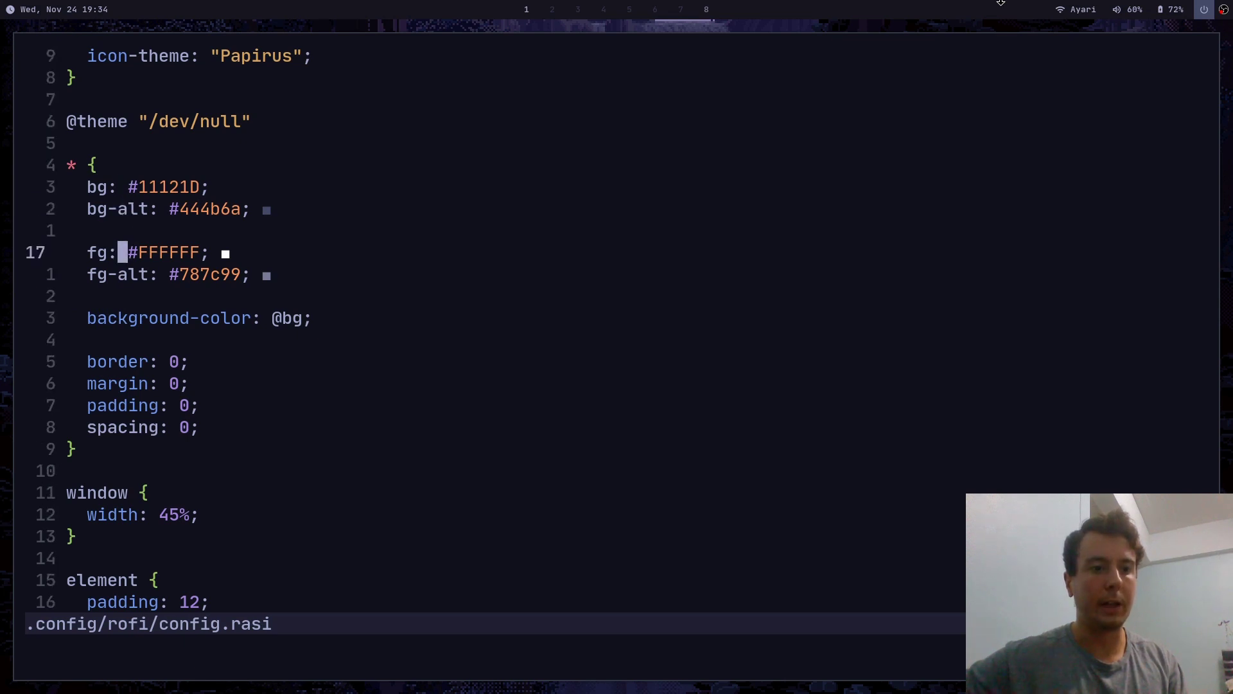
{"action": "key", "text": "j"}
{"action": "key", "text": "j"}
{"action": "key", "text": "j"}
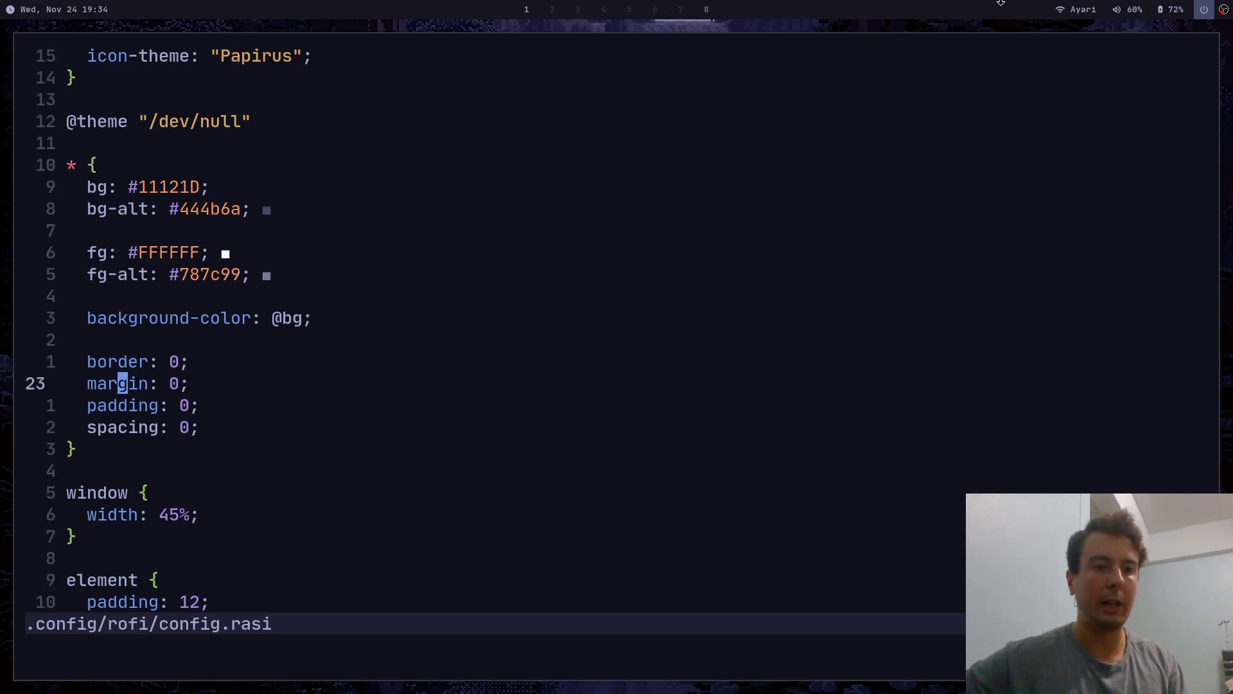
{"action": "key", "text": "k"}
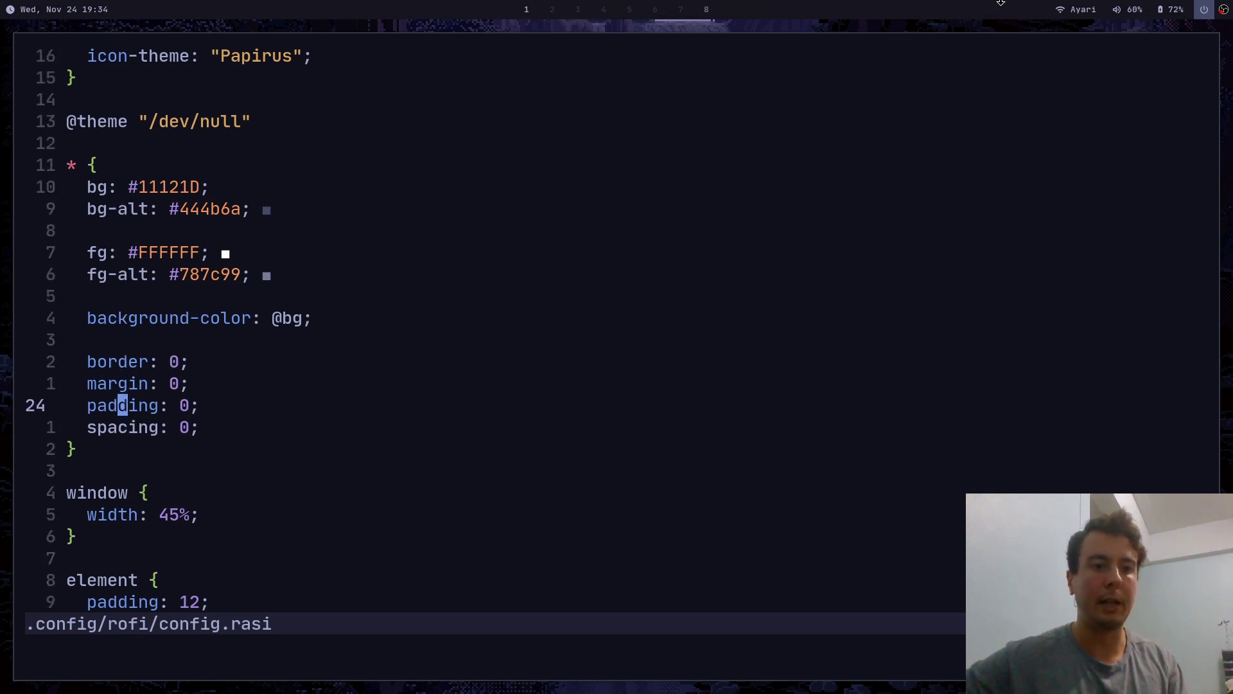
{"action": "key", "text": "k"}
{"action": "key", "text": "k"}
{"action": "key", "text": "k"}
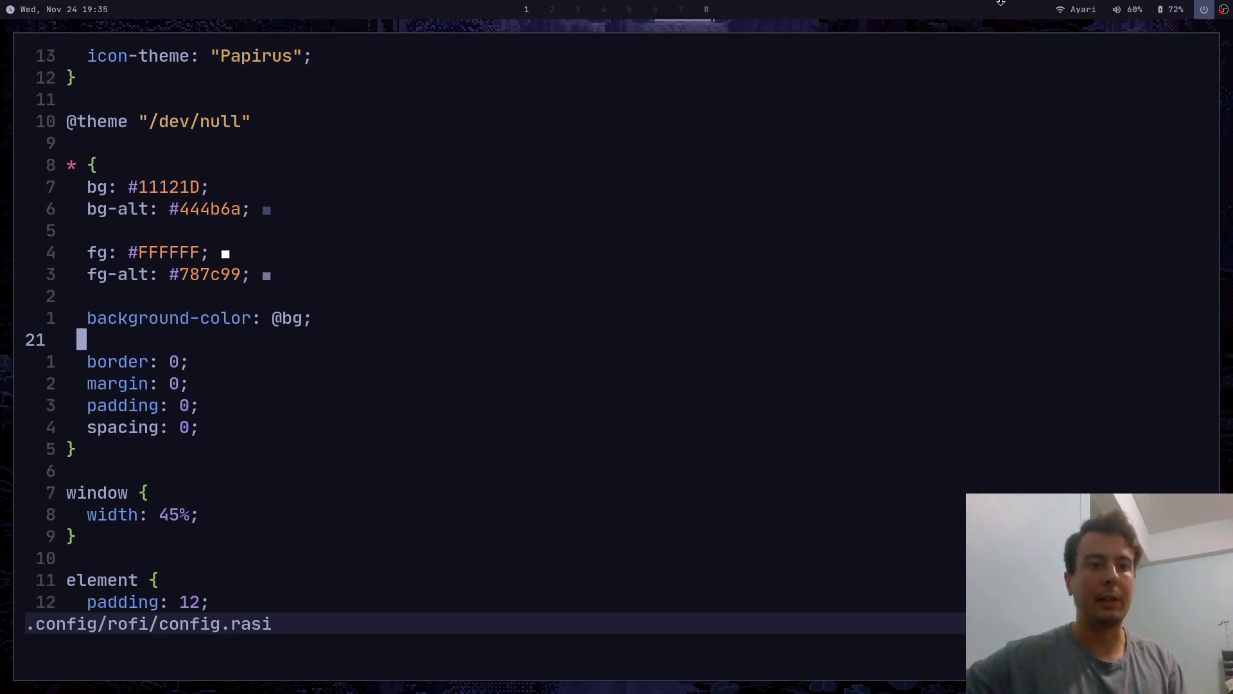
{"action": "key", "text": "j"}
{"action": "key", "text": "k"}
{"action": "key", "text": "k"}
{"action": "key", "text": "k"}
{"action": "key", "text": "k"}
{"action": "key", "text": "k"}
{"action": "key", "text": "k"}
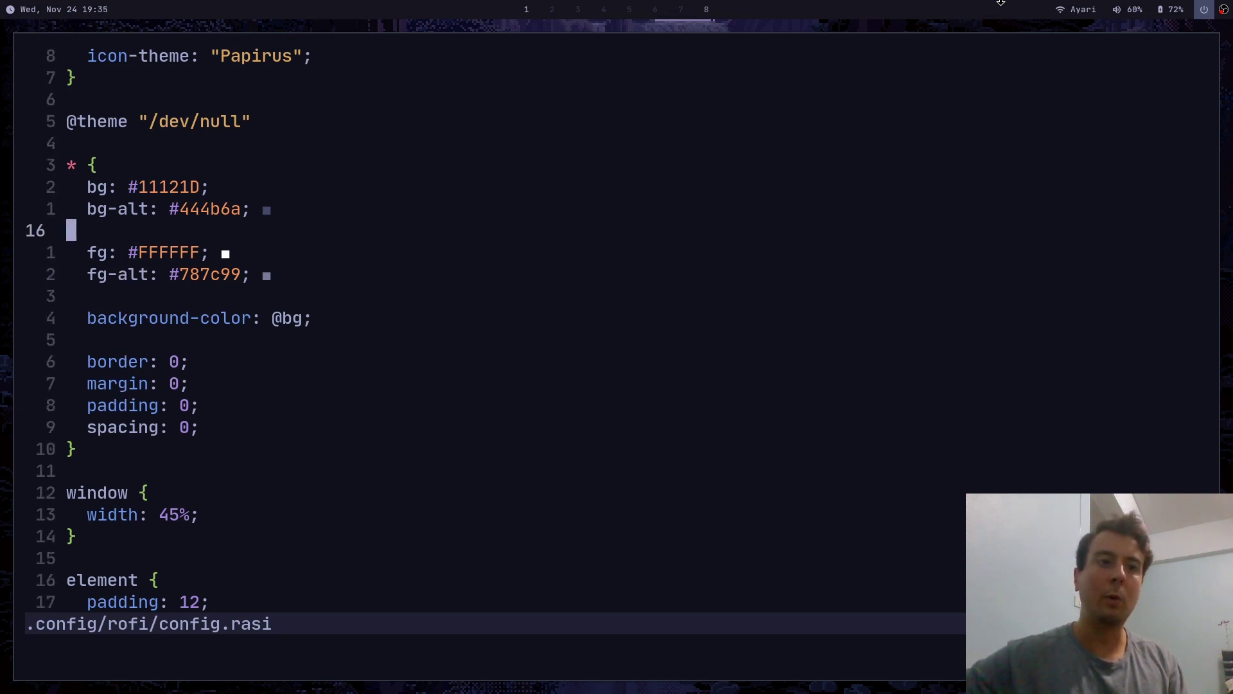
{"action": "key", "text": "k"}
{"action": "key", "text": "k"}
{"action": "key", "text": "f"}
{"action": "key", "text": "semicolon"}
{"action": "key", "text": "i"}
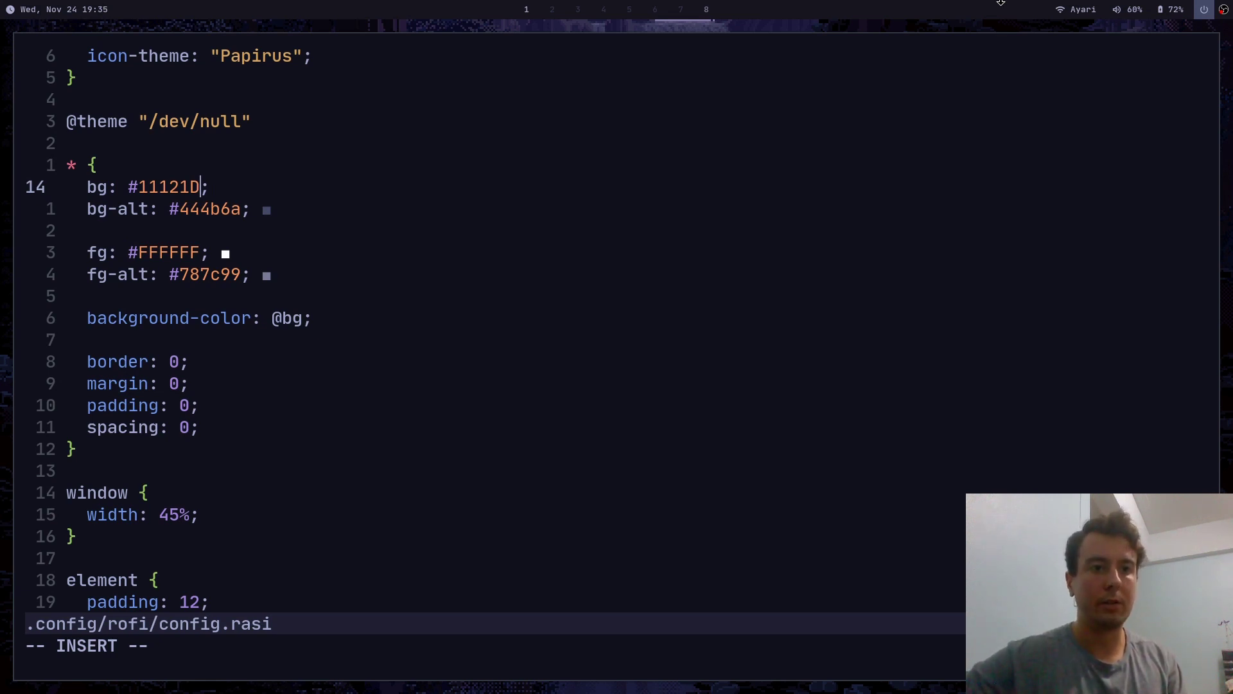
Set the bg colour to #11121D00 after trying FF alpha, and save the file.
{"action": "type", "text": "00"}
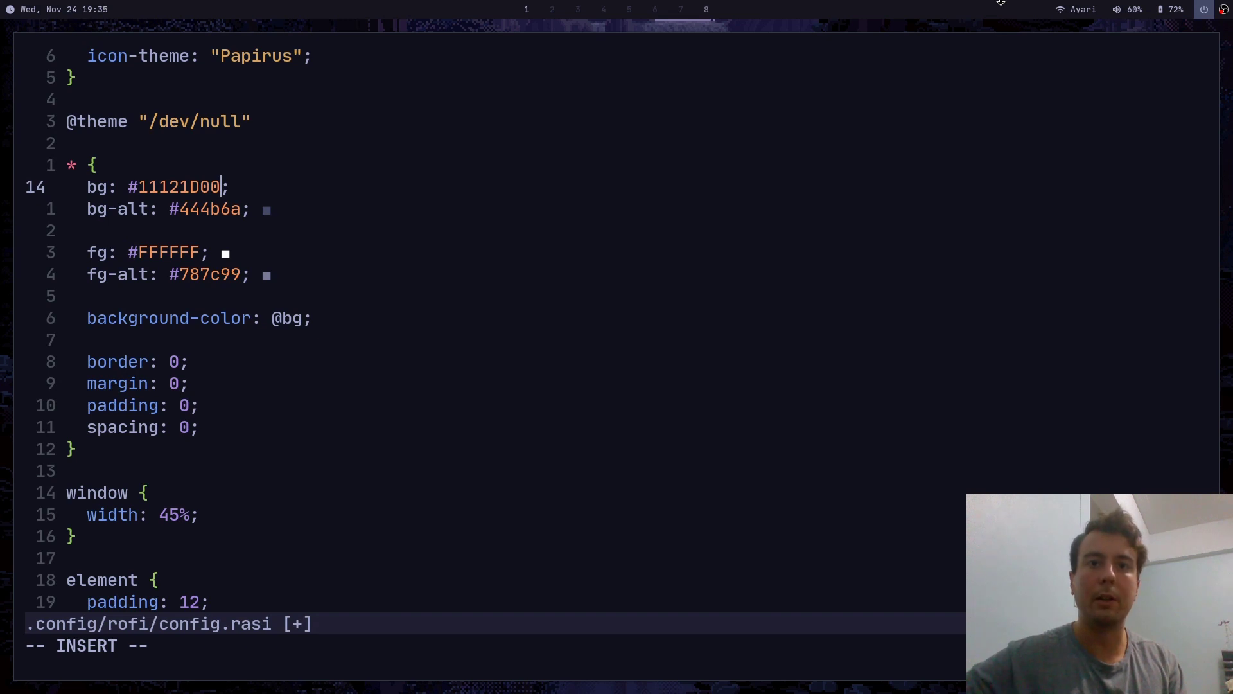
{"action": "key", "text": "BackSpace"}
{"action": "key", "text": "BackSpace"}
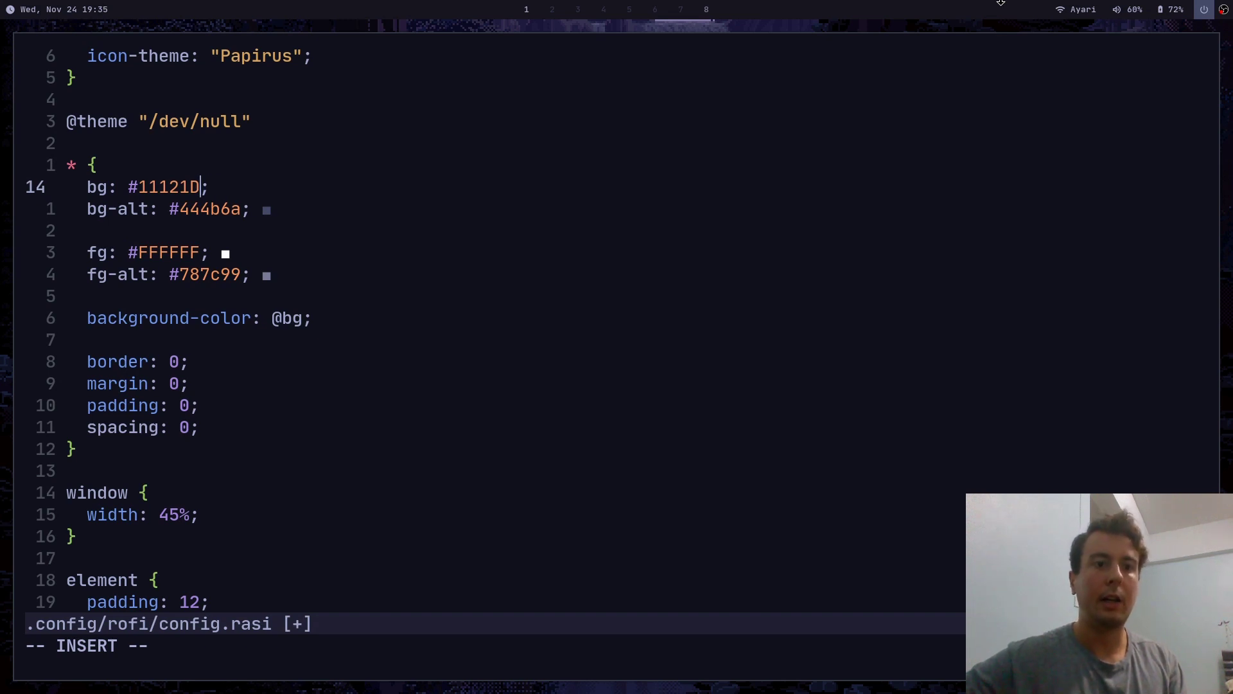
{"action": "type", "text": "FF"}
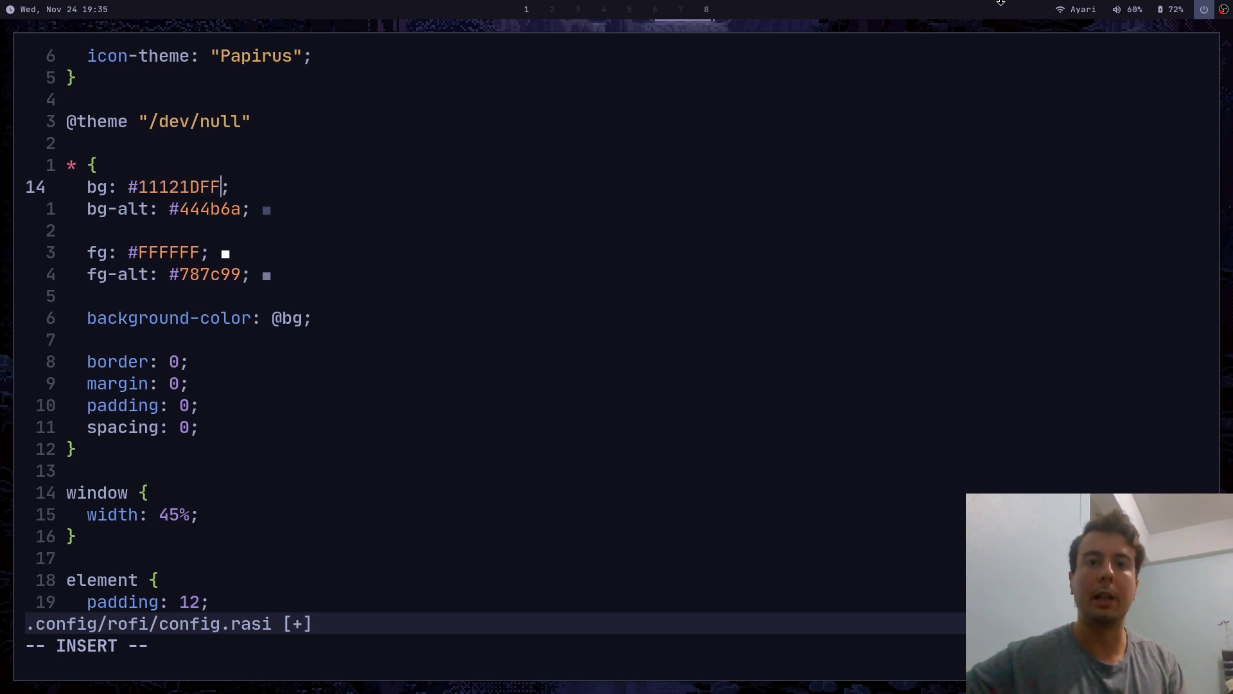
{"action": "key", "text": "BackSpace"}
{"action": "key", "text": "BackSpace"}
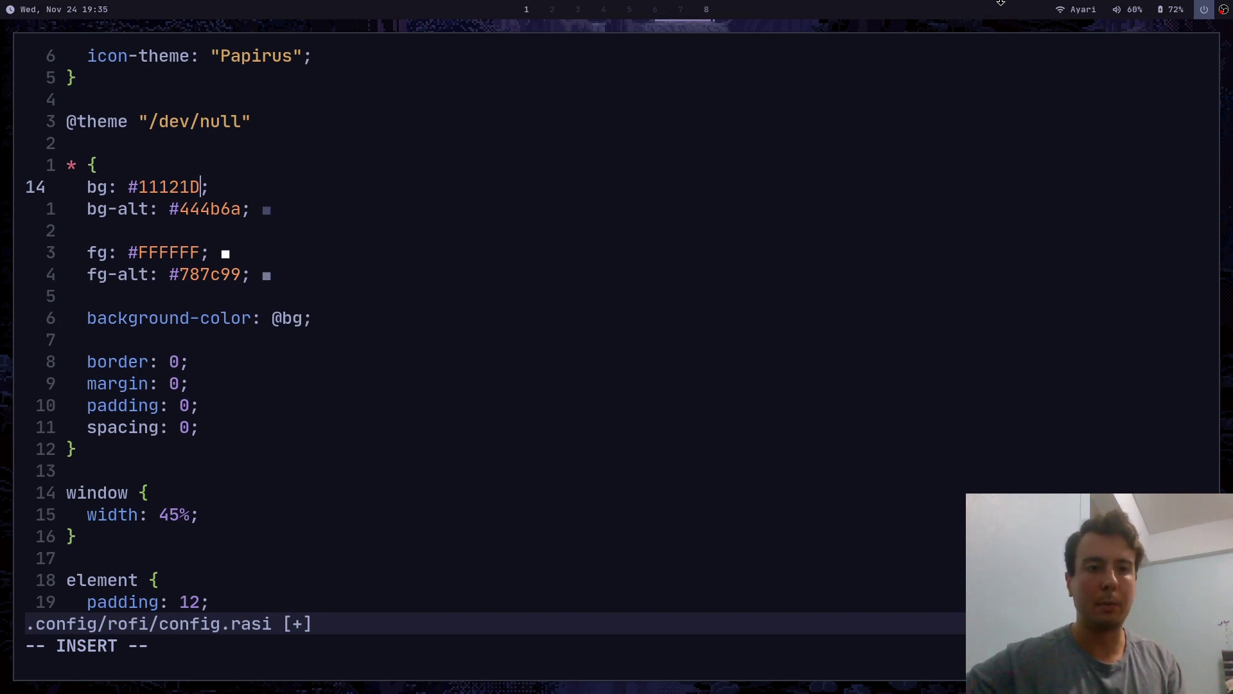
{"action": "type", "text": "00"}
{"action": "key", "text": "Escape"}
{"action": "type", "text": ":w"}
{"action": "key", "text": "Return"}
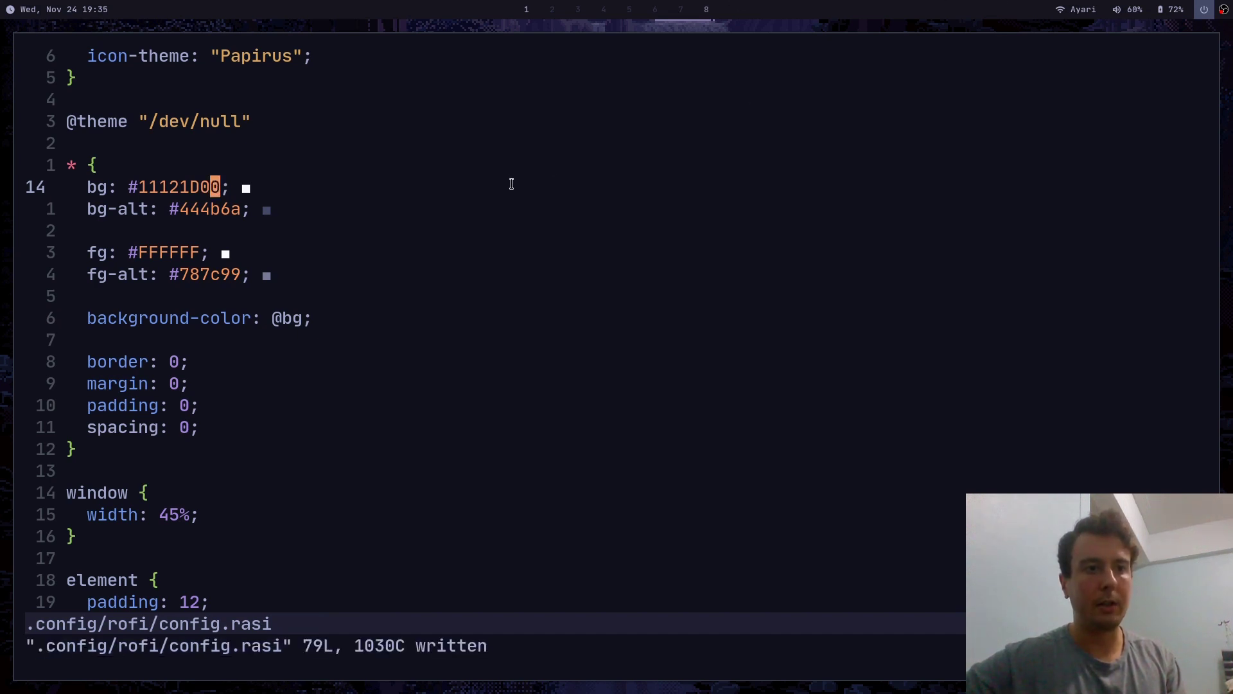
Preview the transparent launcher over the empty second workspace, then return to workspace 1.
{"action": "key", "text": "super+d"}
{"action": "key", "text": "Escape"}
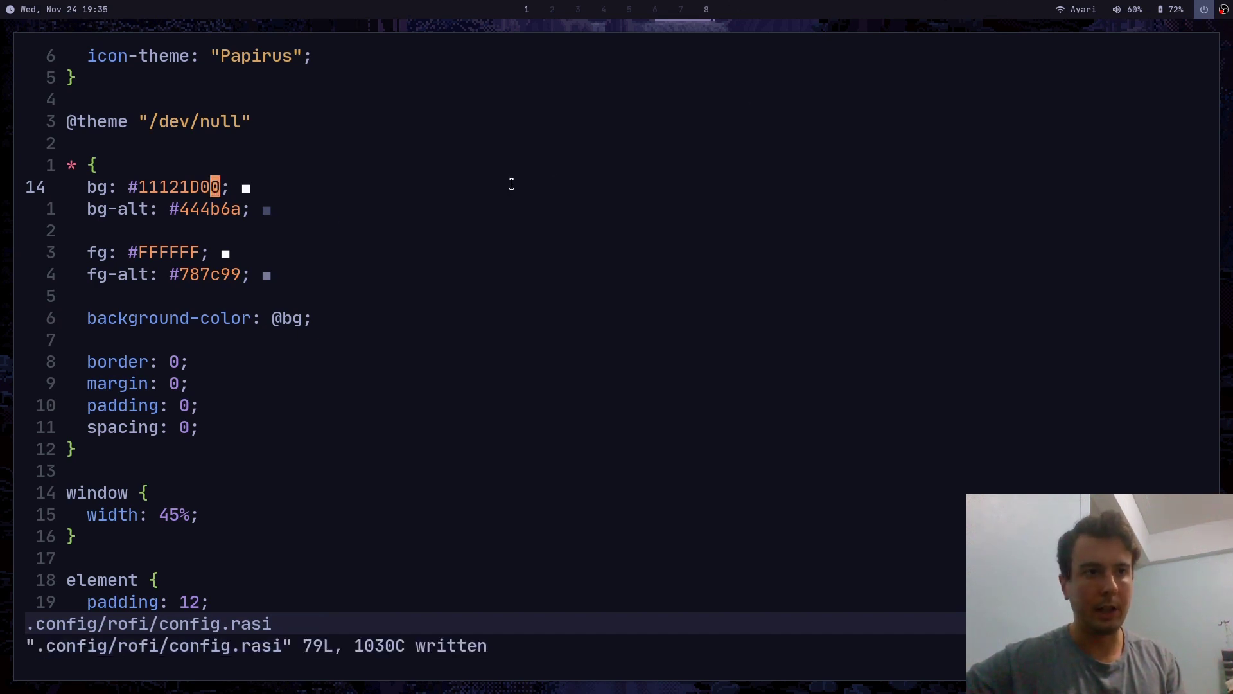
{"action": "key", "text": "super+2"}
{"action": "key", "text": "super+d"}
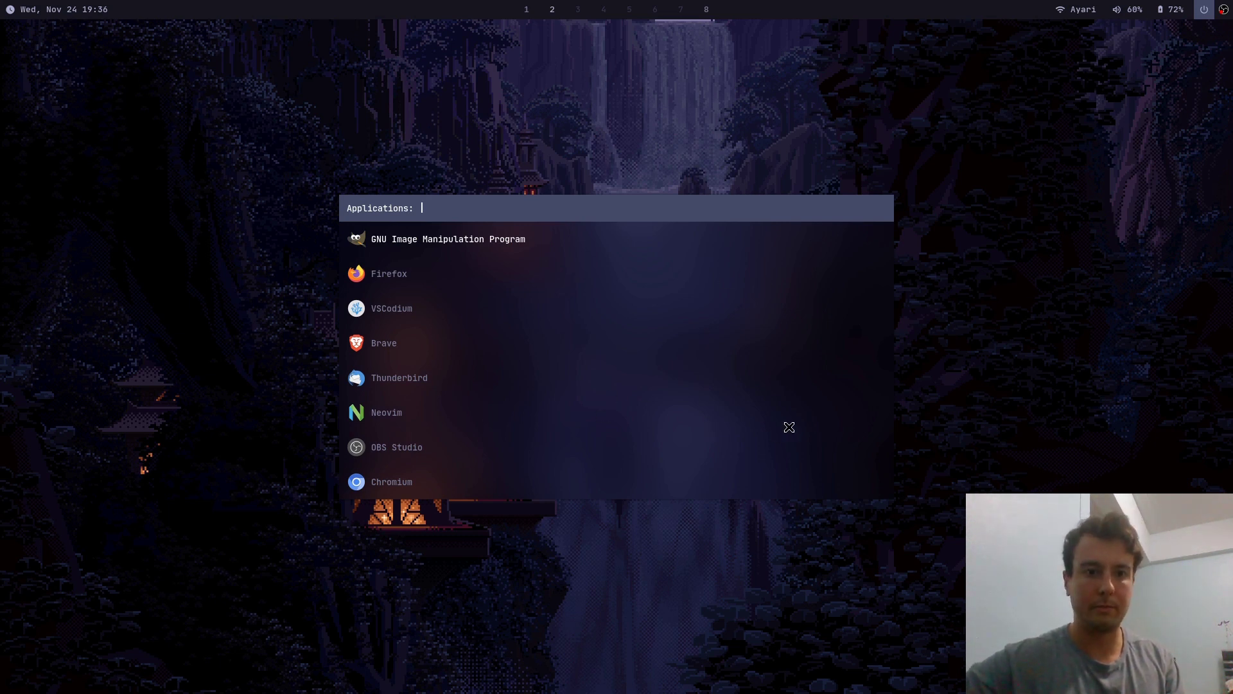
{"action": "key", "text": "Escape"}
{"action": "key", "text": "super+1"}
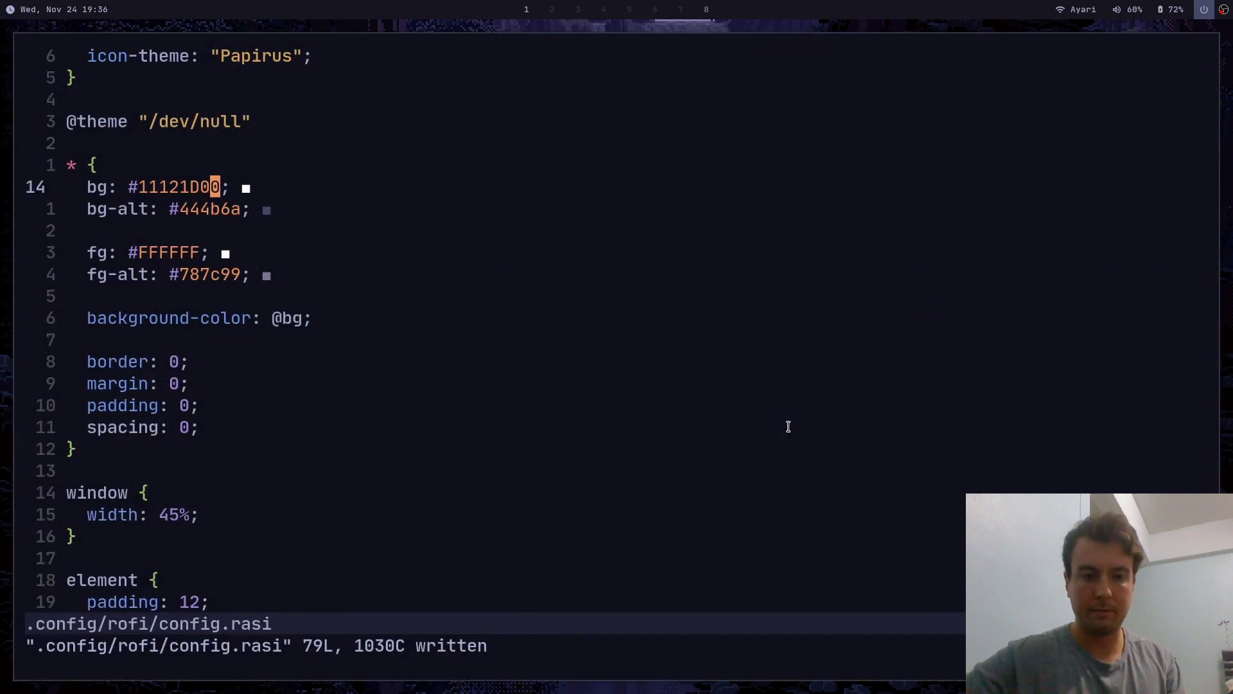
Restore bg to #11121D, save, and move to the 45% window width value.
{"action": "key", "text": "u"}
{"action": "key", "text": "ctrl+s"}
{"action": "key", "text": "j"}
{"action": "key", "text": "ctrl+d"}
{"action": "key", "text": "k"}
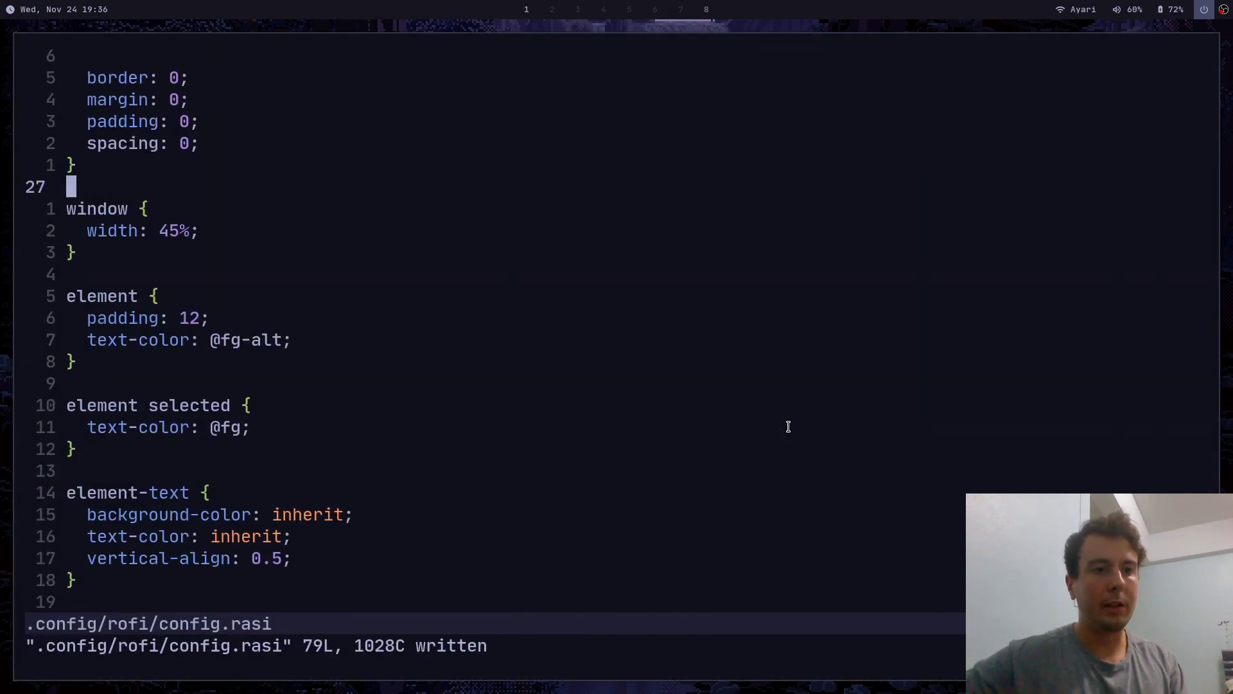
{"action": "key", "text": "j"}
{"action": "key", "text": "j"}
{"action": "key", "text": "j"}
{"action": "key", "text": "j"}
{"action": "key", "text": "j"}
{"action": "key", "text": "j"}
{"action": "key", "text": "j"}
{"action": "key", "text": "j"}
{"action": "key", "text": "j"}
{"action": "key", "text": "j"}
{"action": "key", "text": "j"}
{"action": "key", "text": "j"}
{"action": "key", "text": "j"}
{"action": "key", "text": "j"}
{"action": "key", "text": "j"}
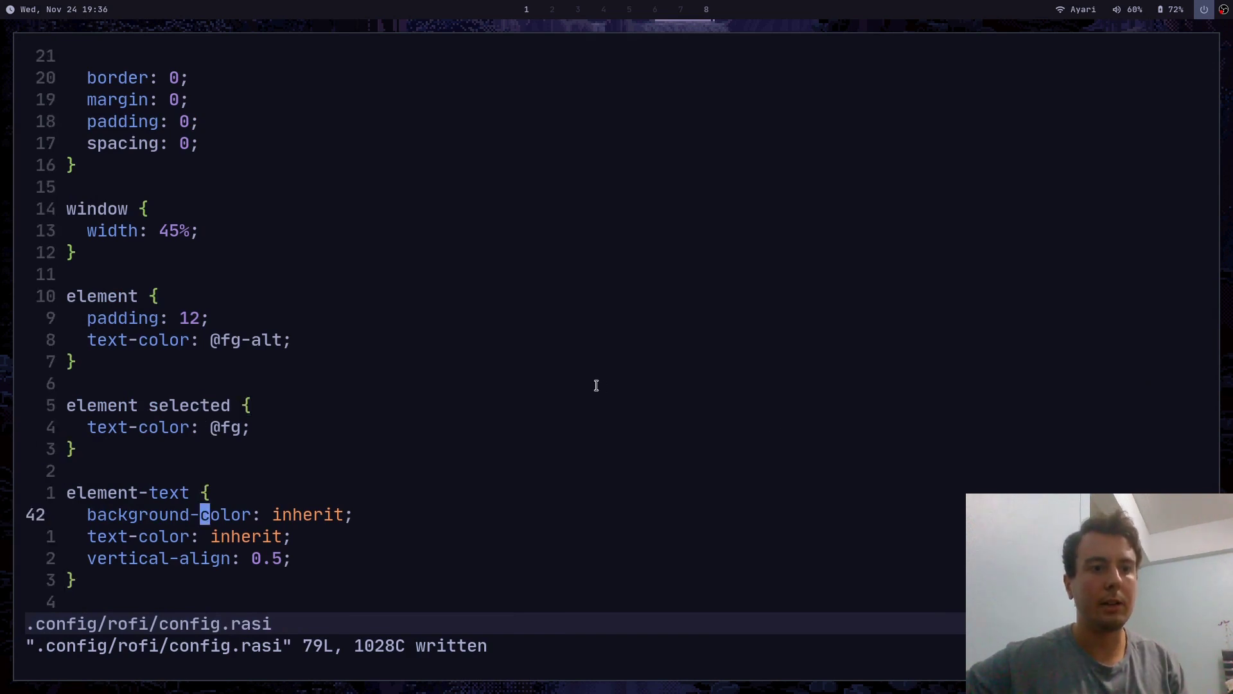
{"action": "key", "text": "k"}
{"action": "key", "text": "k"}
{"action": "key", "text": "k"}
{"action": "key", "text": "k"}
{"action": "key", "text": "k"}
{"action": "key", "text": "k"}
{"action": "key", "text": "k"}
{"action": "key", "text": "k"}
{"action": "key", "text": "k"}
{"action": "key", "text": "k"}
{"action": "key", "text": "k"}
{"action": "key", "text": "k"}
{"action": "key", "text": "k"}
{"action": "key", "text": "k"}
{"action": "key", "text": "j"}
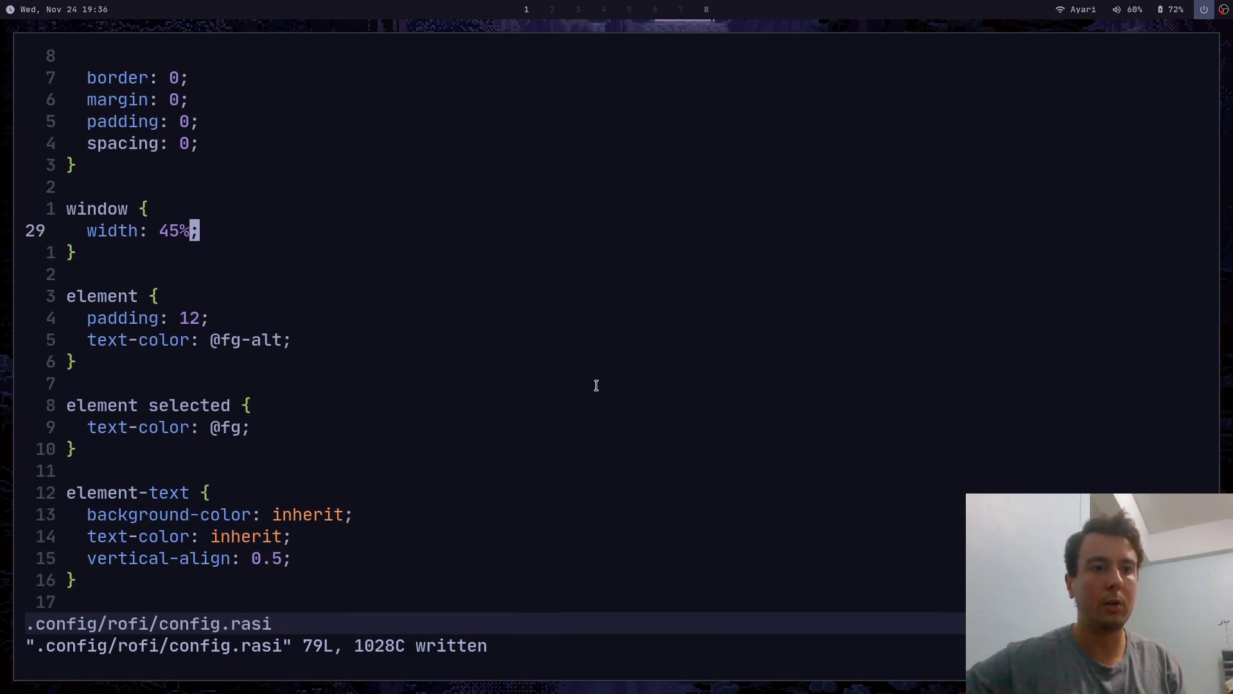
{"action": "key", "text": "h"}
{"action": "key", "text": "b"}
{"action": "key", "text": "l"}
{"action": "key", "text": "l"}
{"action": "key", "text": "h"}
{"action": "key", "text": "h"}
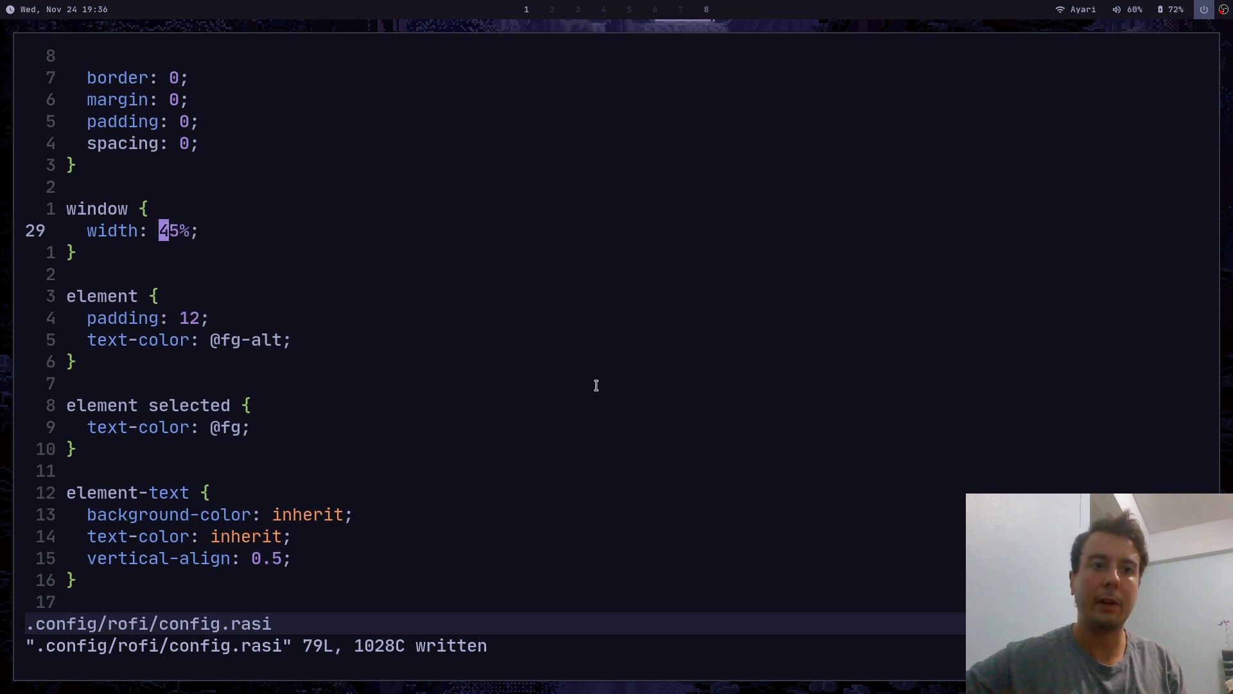
{"action": "key", "text": "l"}
{"action": "key", "text": "l"}
{"action": "key", "text": "l"}
Change the window width to 100%, save, and preview the wider launcher.
{"action": "key", "text": "super+d"}
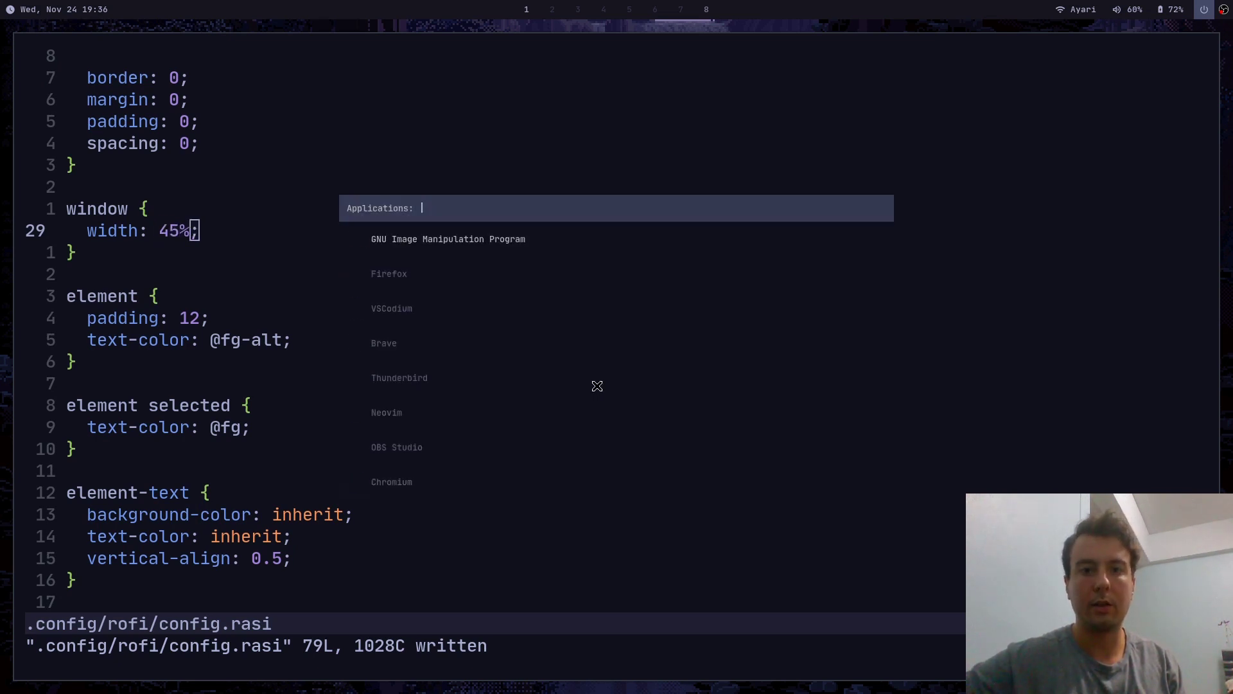
{"action": "key", "text": "Escape"}
{"action": "key", "text": "h"}
{"action": "key", "text": "h"}
{"action": "type", "text": "h"}
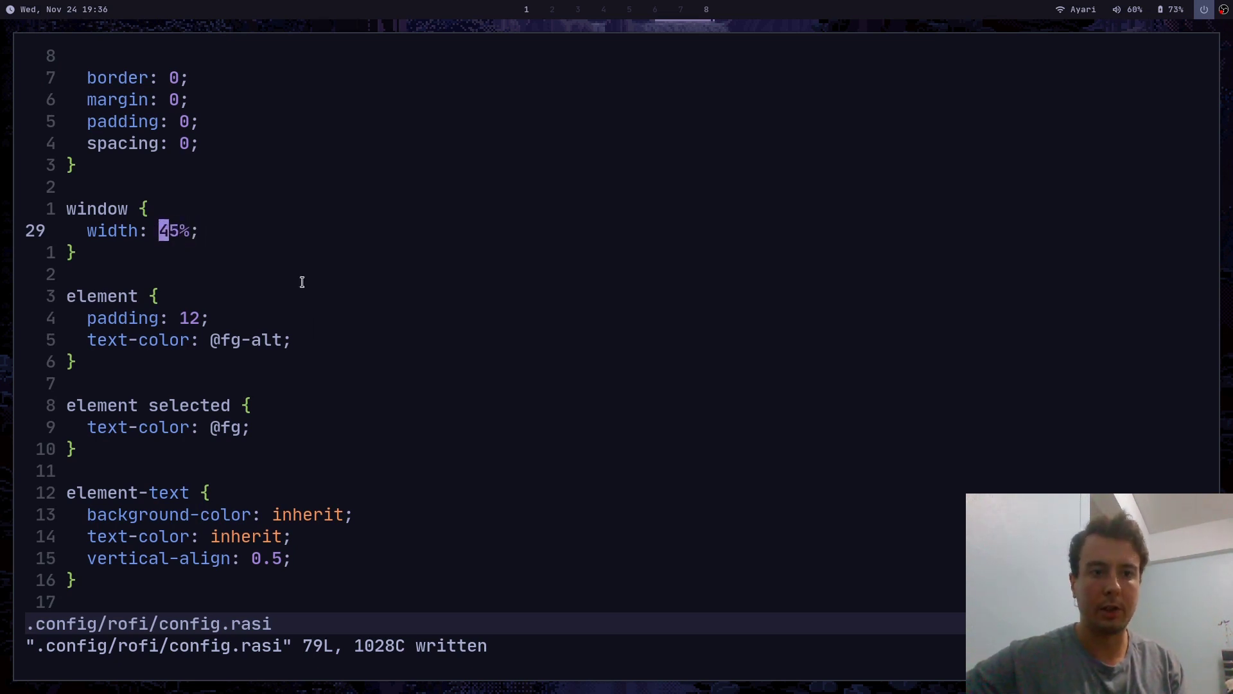
{"action": "type", "text": "cw100"}
{"action": "key", "text": "Escape"}
{"action": "type", "text": ":w"}
{"action": "key", "text": "Return"}
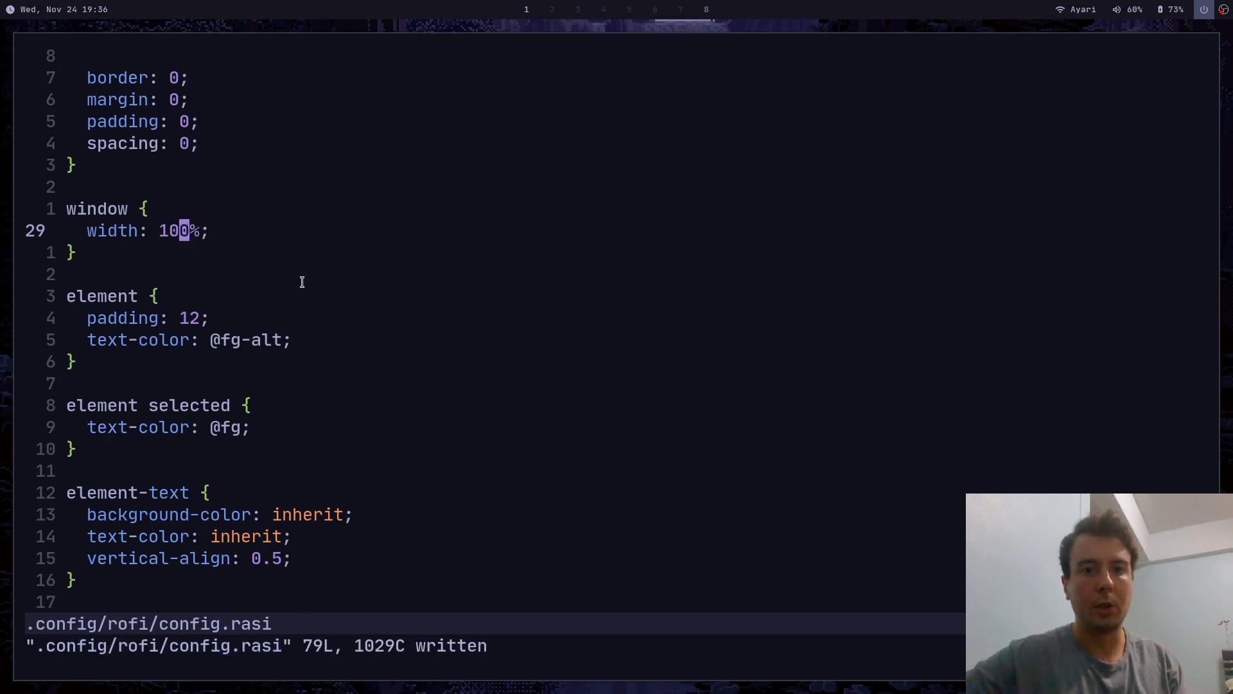
{"action": "key", "text": "super+d"}
{"action": "key", "text": "Escape"}
Revert the window width to 45% and save config.rasi.
{"action": "type", "text": "u:w"}
{"action": "key", "text": "Return"}
{"action": "key", "text": "j"}
{"action": "key", "text": "j"}
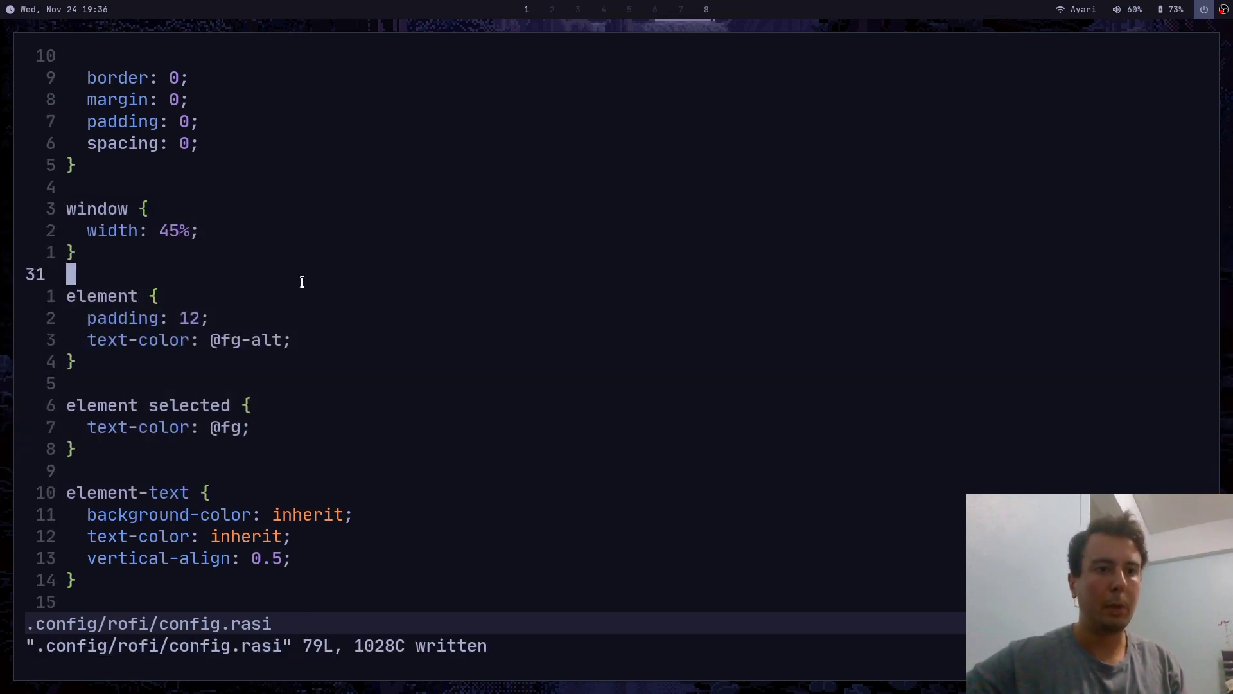
{"action": "key", "text": "j"}
{"action": "key", "text": "j"}
{"action": "key", "text": "j"}
{"action": "key", "text": "j"}
{"action": "key", "text": "j"}
{"action": "key", "text": "j"}
{"action": "key", "text": "j"}
{"action": "key", "text": "j"}
{"action": "key", "text": "j"}
{"action": "key", "text": "j"}
{"action": "key", "text": "j"}
{"action": "key", "text": "j"}
{"action": "key", "text": "j"}
{"action": "key", "text": "j"}
{"action": "key", "text": "j"}
{"action": "key", "text": "j"}
{"action": "key", "text": "j"}
{"action": "key", "text": "j"}
{"action": "key", "text": "j"}
{"action": "key", "text": "j"}
{"action": "key", "text": "j"}
{"action": "key", "text": "j"}
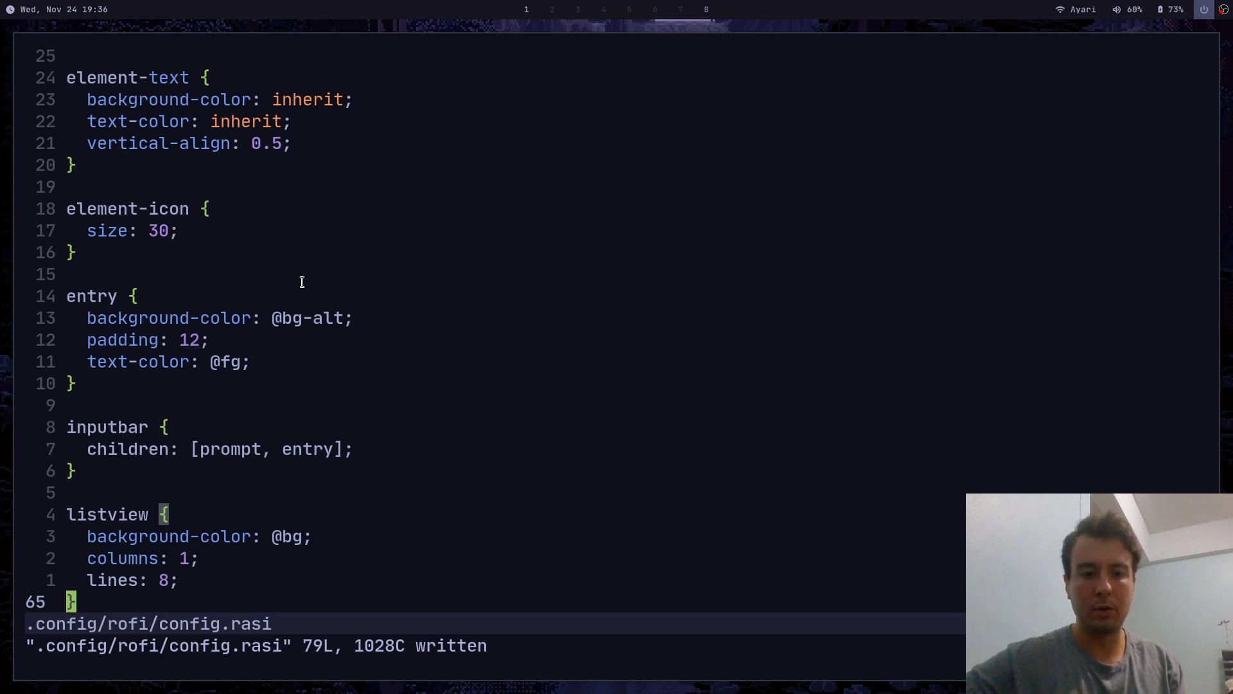
Open the rofi-theme manual page in a new terminal.
{"action": "key", "text": "super+Return"}
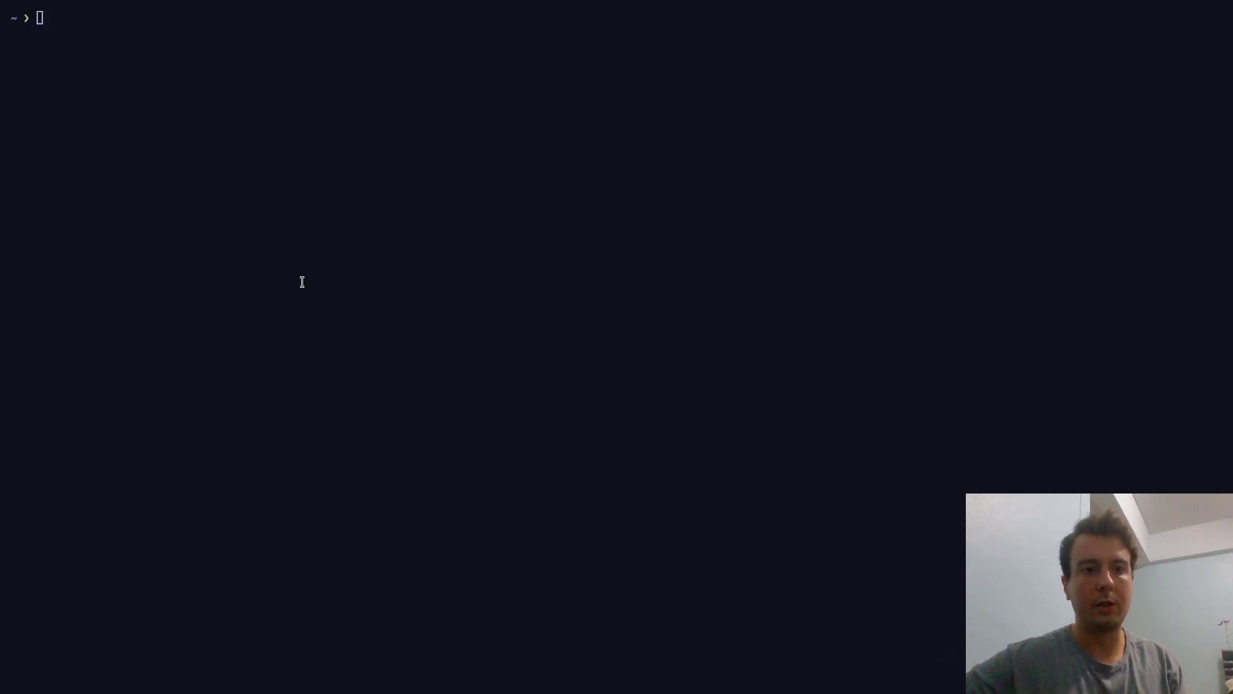
{"action": "type", "text": "man "}
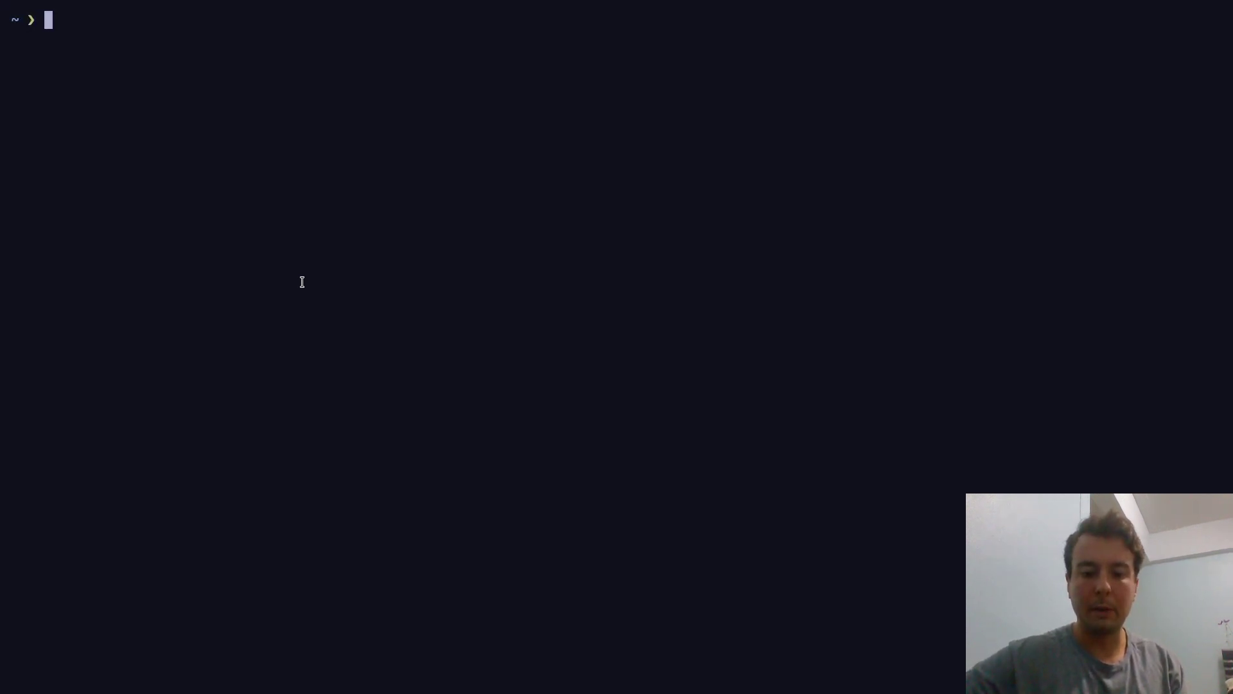
{"action": "type", "text": "rofi-theme"}
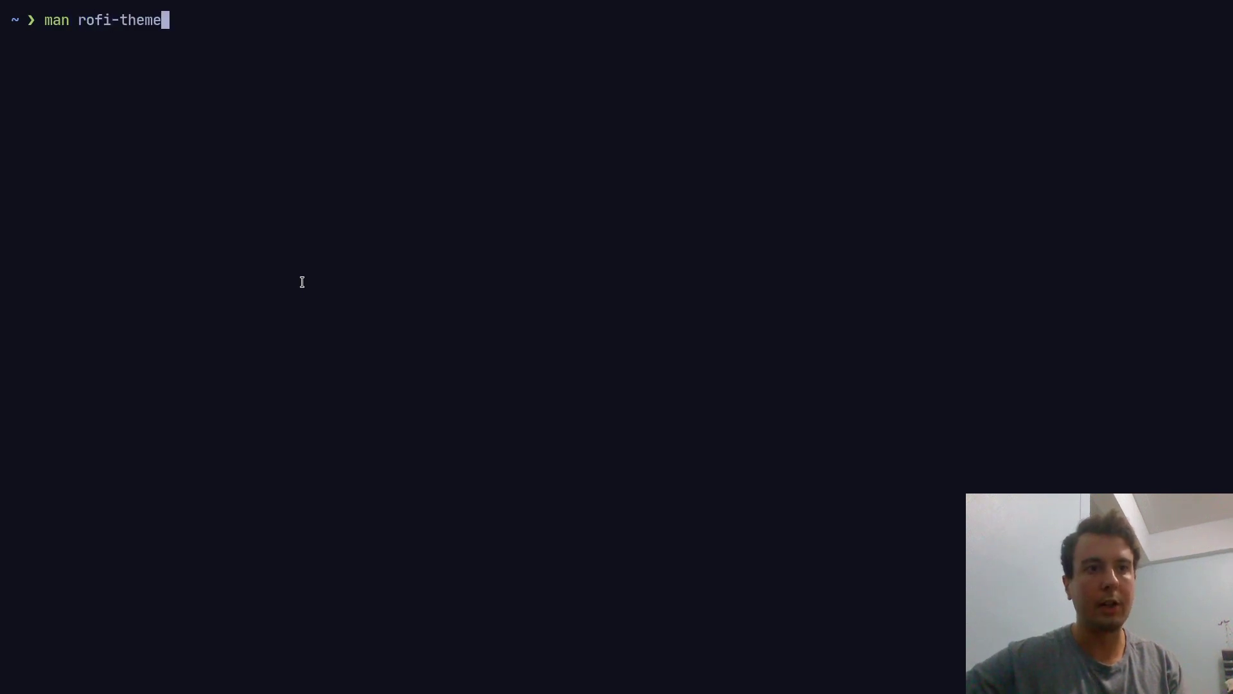
{"action": "key", "text": "Return"}
Search the manual for inputbar until reaching the layout diagram.
{"action": "type", "text": "/inputbar"}
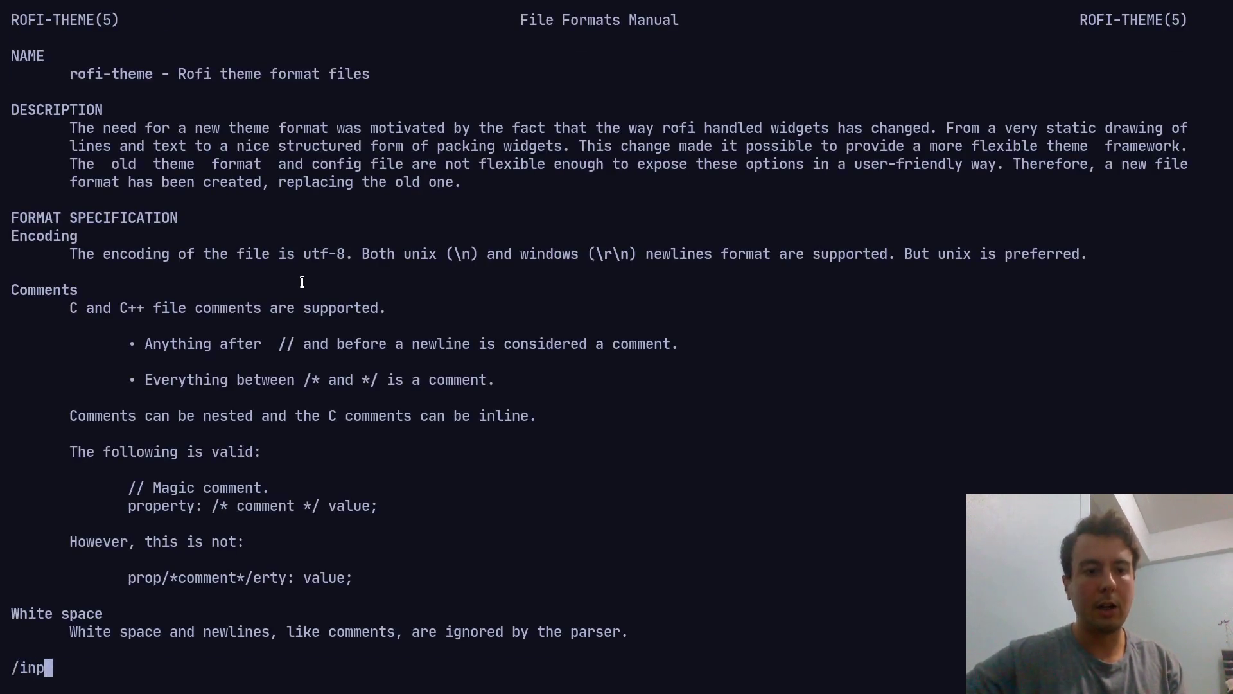
{"action": "key", "text": "Return"}
{"action": "key", "text": "n"}
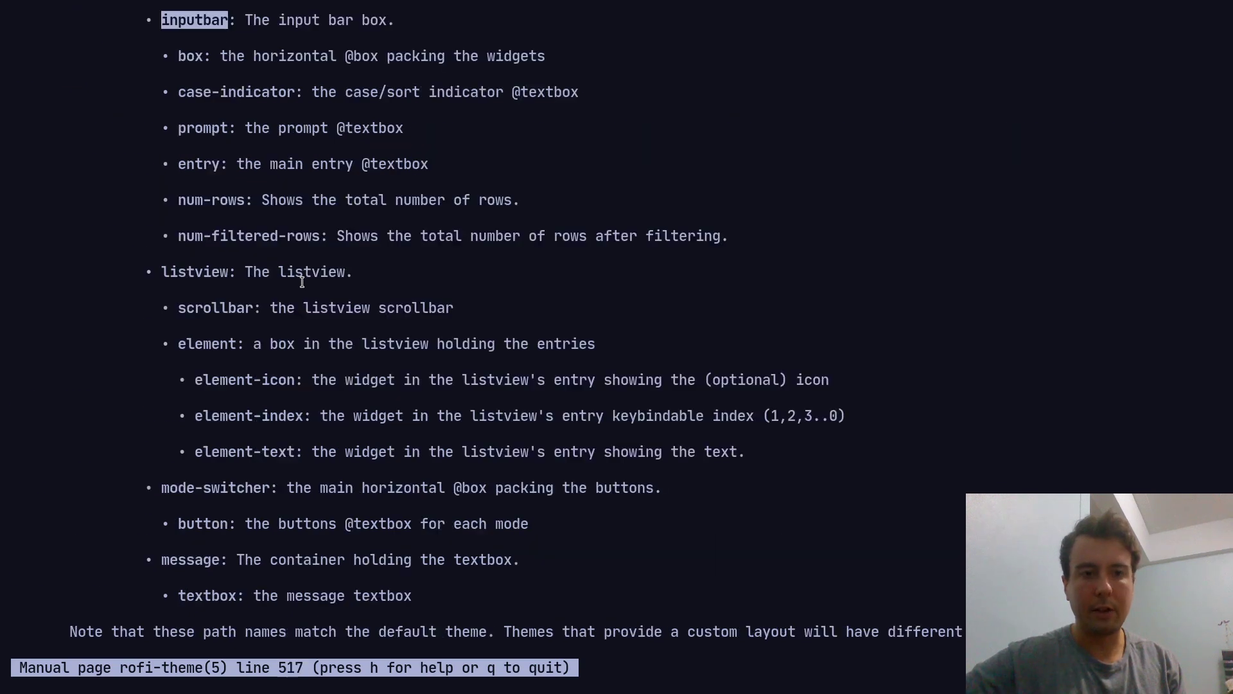
{"action": "key", "text": "n"}
{"action": "scroll", "coordinate": [301, 282], "scroll_direction": "up", "scroll_amount": 1}
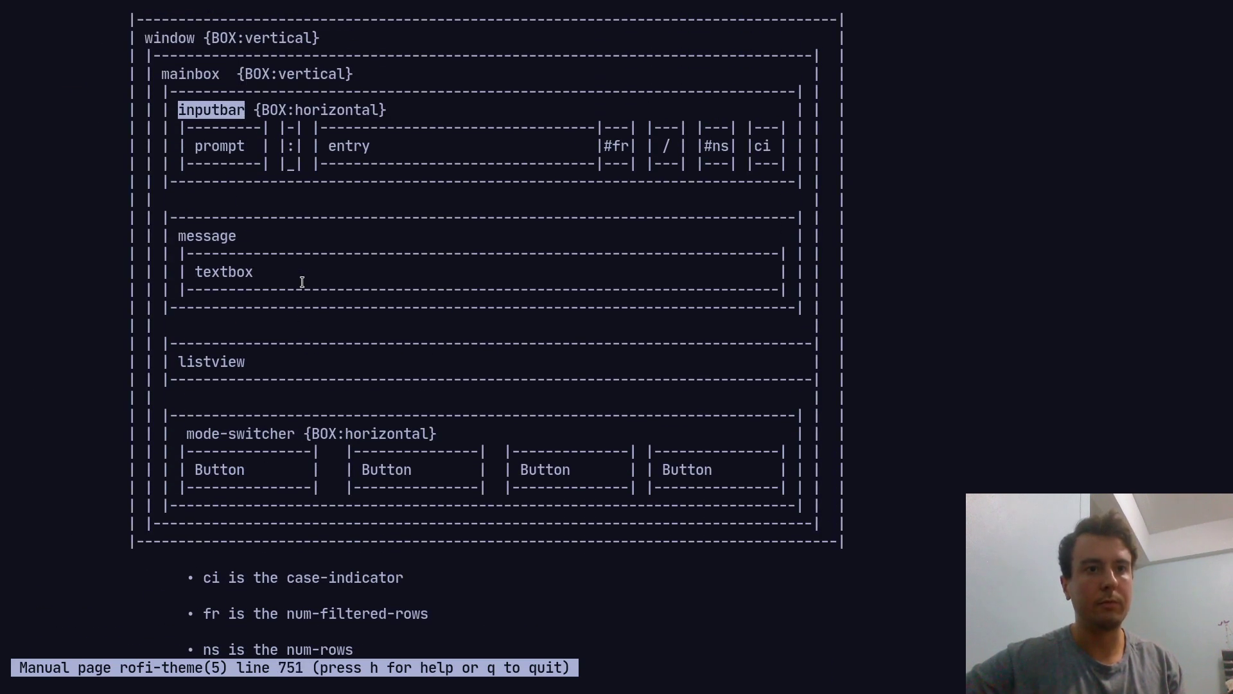
{"action": "scroll", "coordinate": [301, 282], "scroll_direction": "up", "scroll_amount": 2}
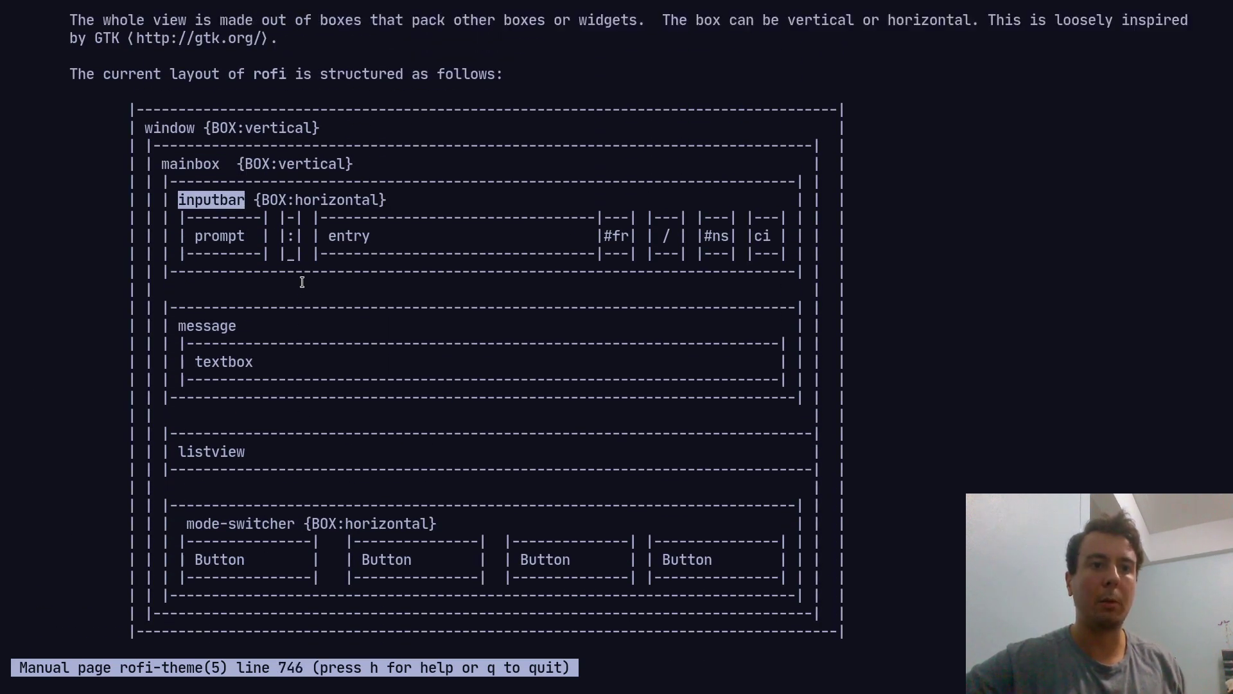
{"action": "scroll", "coordinate": [302, 281], "scroll_direction": "down", "scroll_amount": 1}
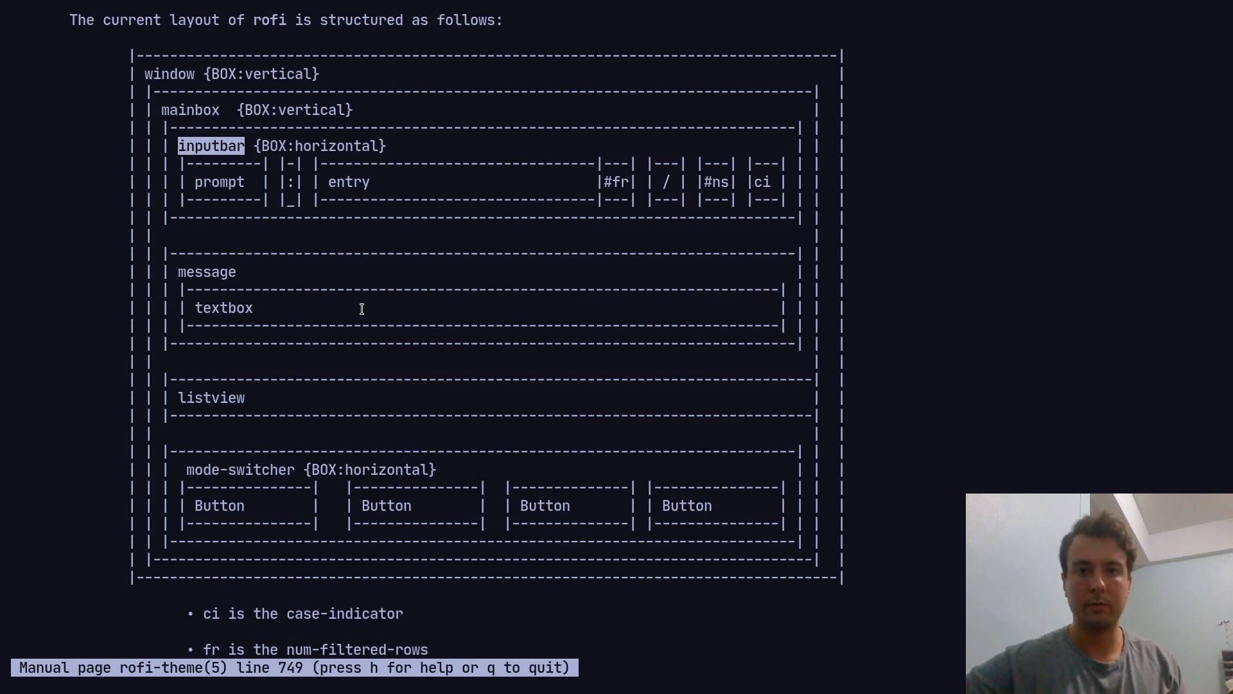
{"action": "key", "text": "q"}
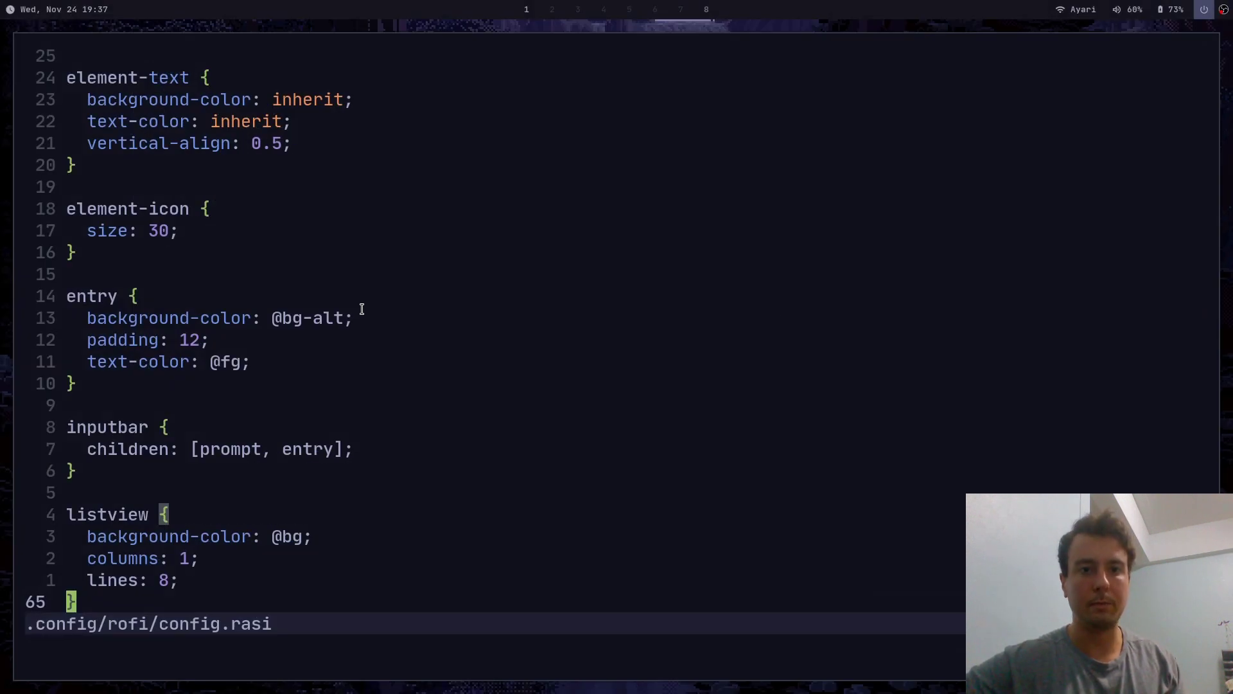
{"action": "key", "text": "k"}
{"action": "key", "text": "k"}
{"action": "key", "text": "k"}
{"action": "key", "text": "k"}
{"action": "key", "text": "k"}
{"action": "key", "text": "k"}
{"action": "key", "text": "k"}
{"action": "key", "text": "k"}
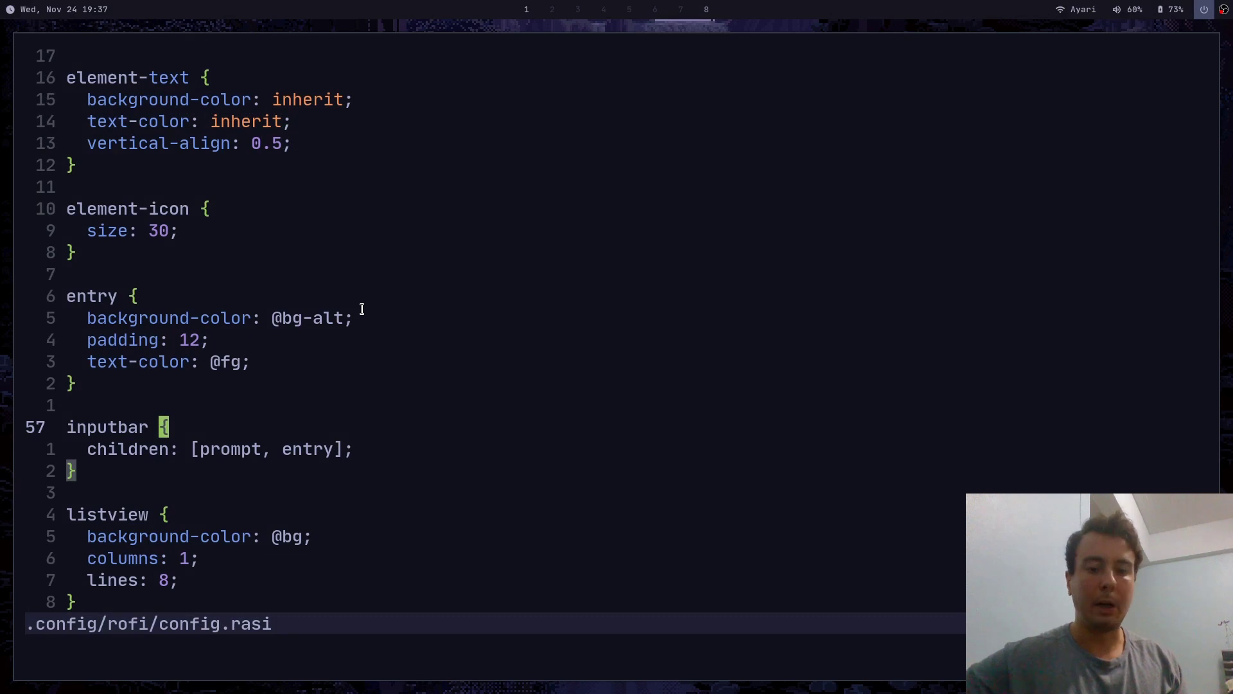
{"action": "key", "text": "0"}
{"action": "key", "text": "super+d"}
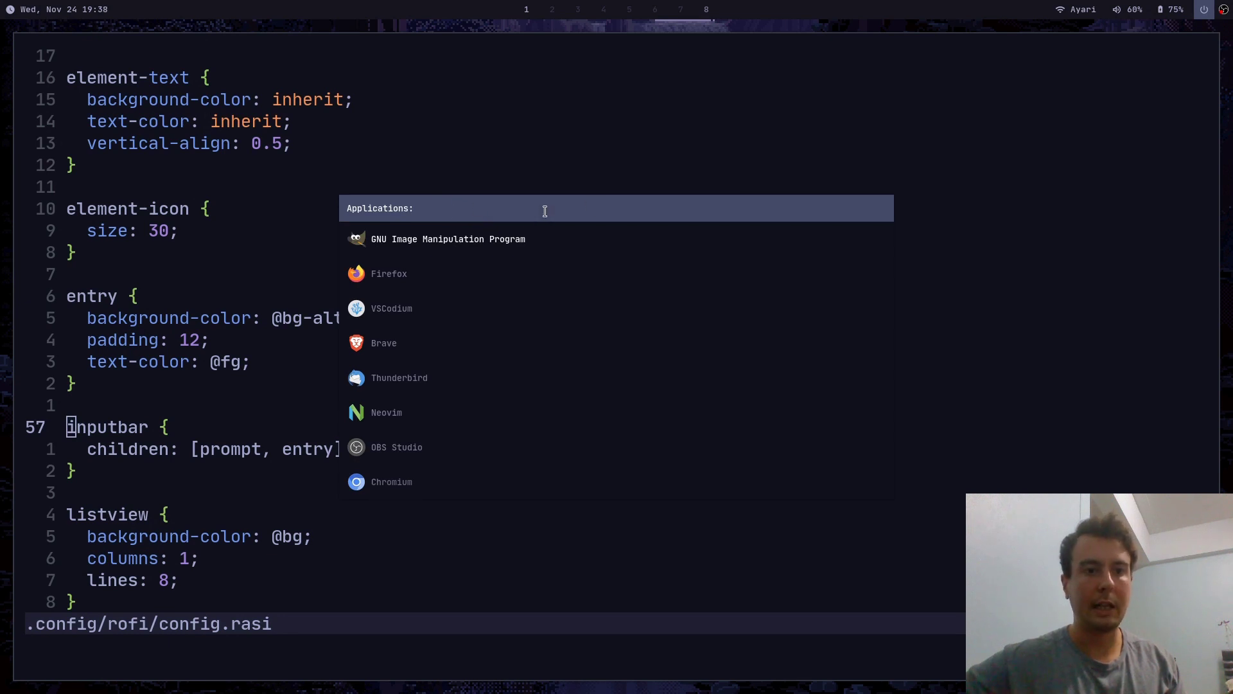
{"action": "key", "text": "Escape"}
{"action": "key", "text": "ctrl+u"}
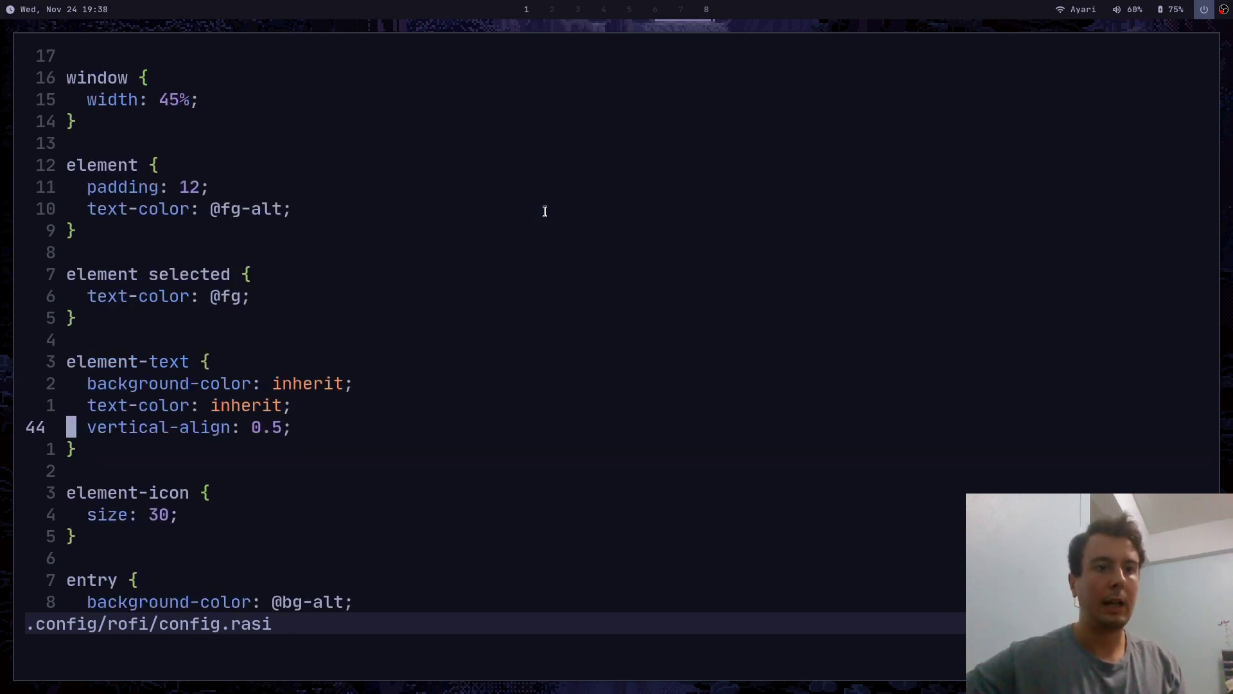
{"action": "key", "text": "super+d"}
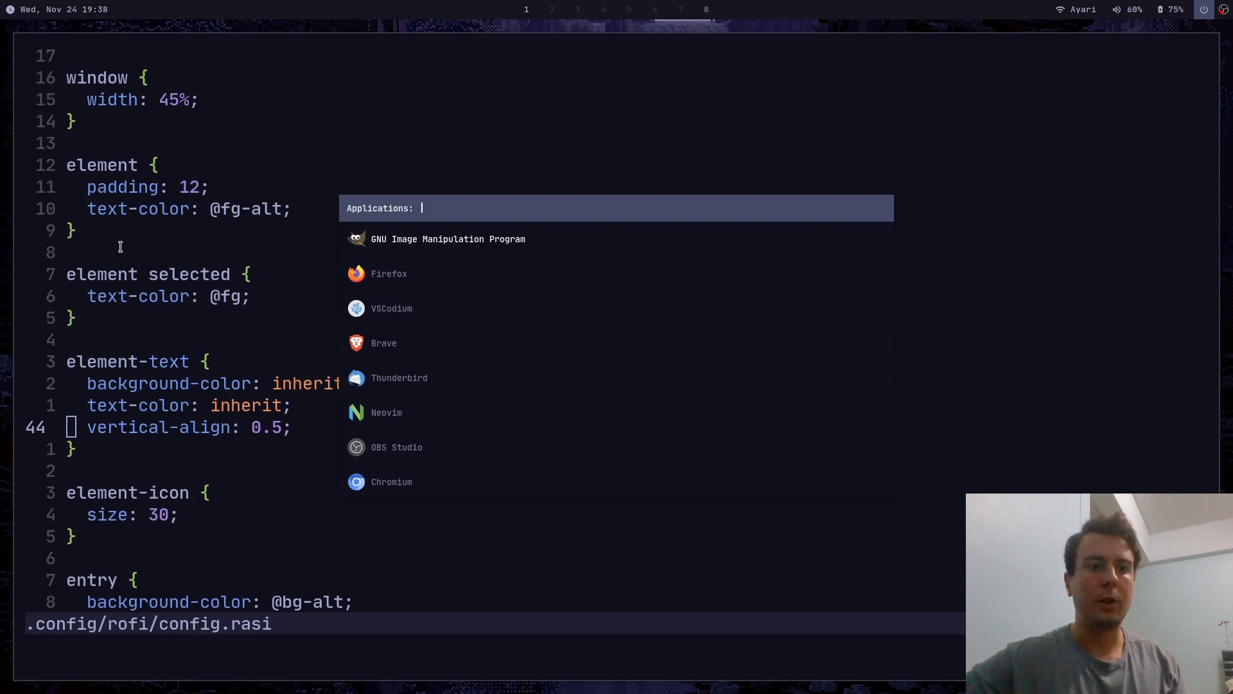
{"action": "key", "text": "Down"}
{"action": "key", "text": "Up"}
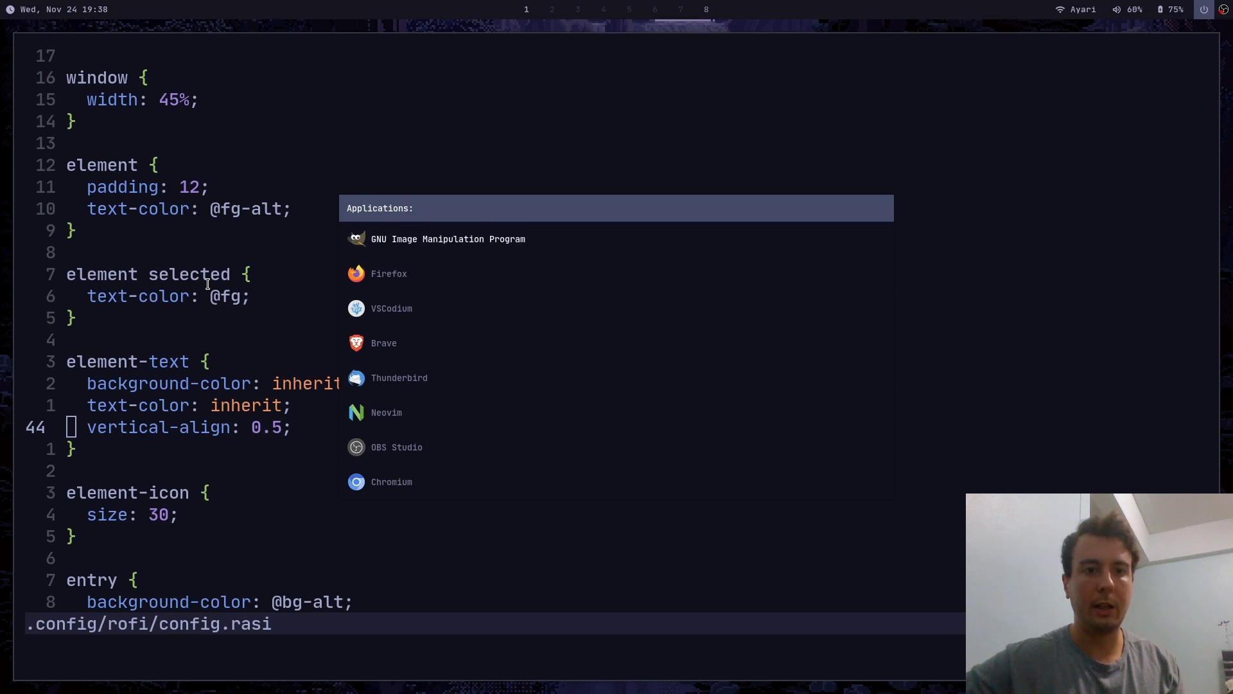
{"action": "key", "text": "Down"}
{"action": "key", "text": "Up"}
{"action": "key", "text": "Down"}
{"action": "key", "text": "Down"}
{"action": "key", "text": "Down"}
{"action": "key", "text": "Escape"}
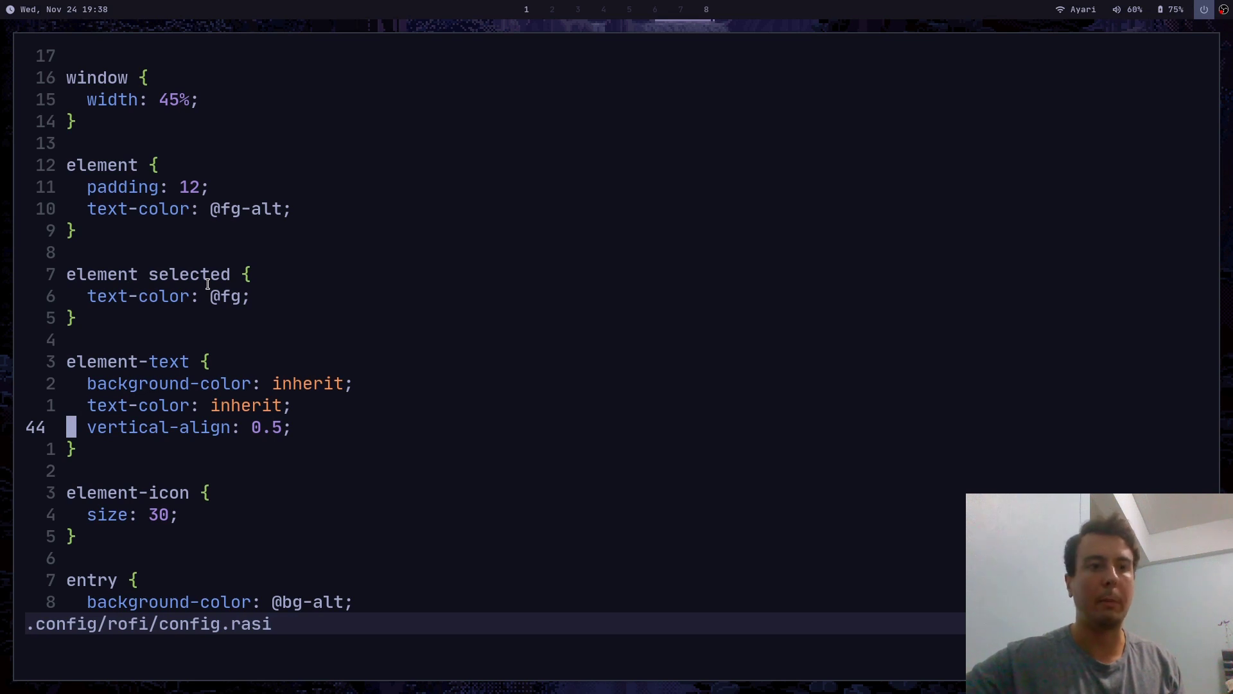
{"action": "key", "text": "k"}
{"action": "key", "text": "k"}
{"action": "key", "text": "k"}
{"action": "key", "text": "k"}
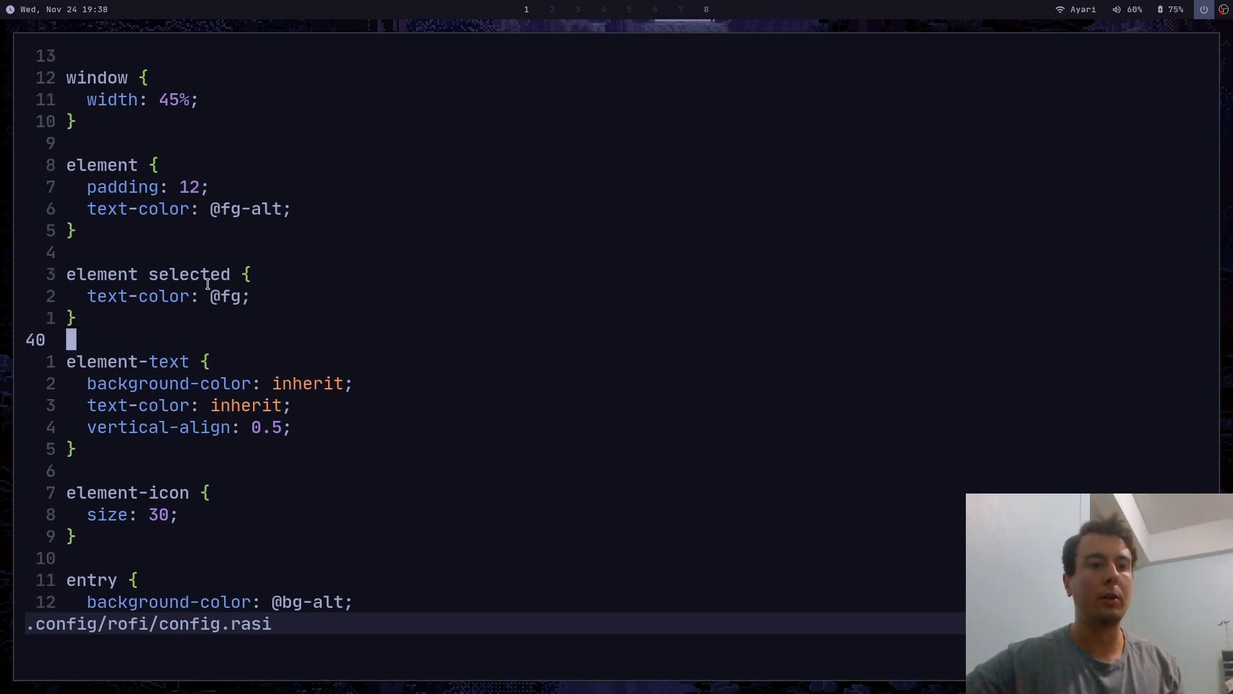
{"action": "key", "text": "j"}
{"action": "key", "text": "j"}
{"action": "key", "text": "k"}
{"action": "key", "text": "k"}
{"action": "key", "text": "j"}
{"action": "key", "text": "j"}
{"action": "key", "text": "j"}
{"action": "key", "text": "j"}
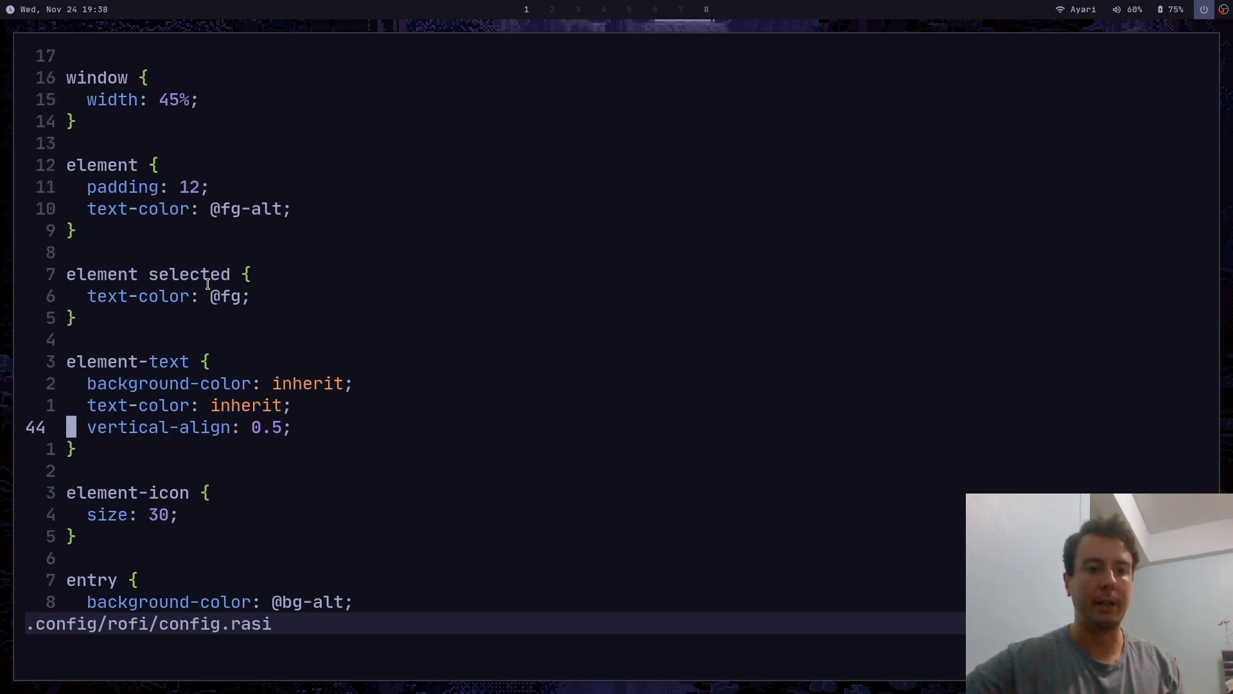
{"action": "key", "text": "k"}
{"action": "key", "text": "k"}
{"action": "key", "text": "k"}
{"action": "key", "text": "k"}
{"action": "key", "text": "k"}
{"action": "key", "text": "k"}
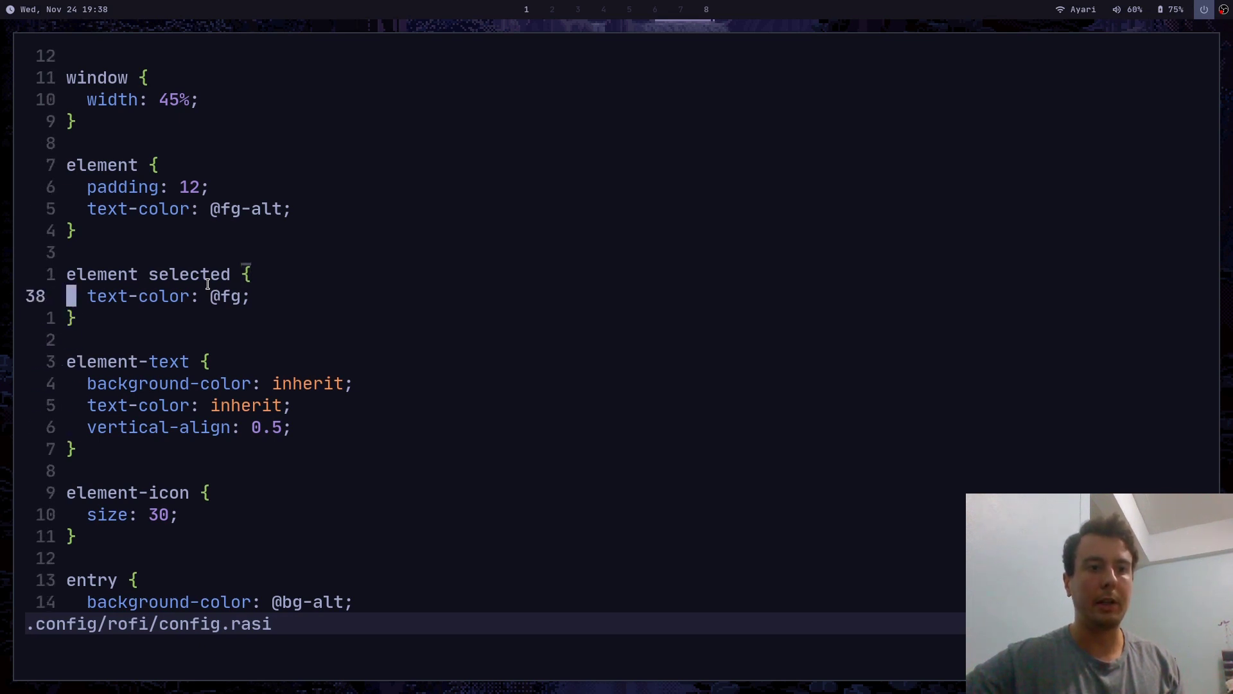
{"action": "key", "text": "l"}
{"action": "key", "text": "l"}
{"action": "key", "text": "l"}
{"action": "key", "text": "l"}
{"action": "key", "text": "l"}
{"action": "key", "text": "l"}
{"action": "key", "text": "l"}
{"action": "key", "text": "l"}
{"action": "key", "text": "l"}
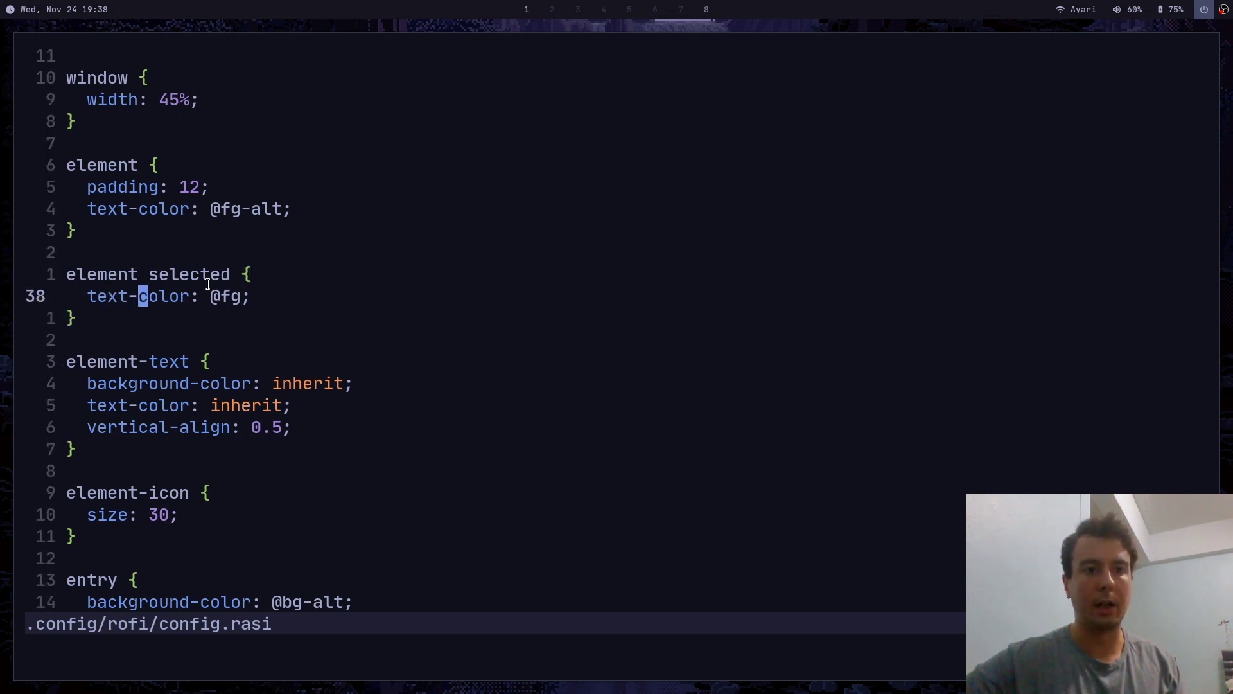
{"action": "key", "text": "k"}
{"action": "key", "text": "k"}
{"action": "key", "text": "k"}
{"action": "key", "text": "k"}
{"action": "key", "text": "k"}
{"action": "key", "text": "h"}
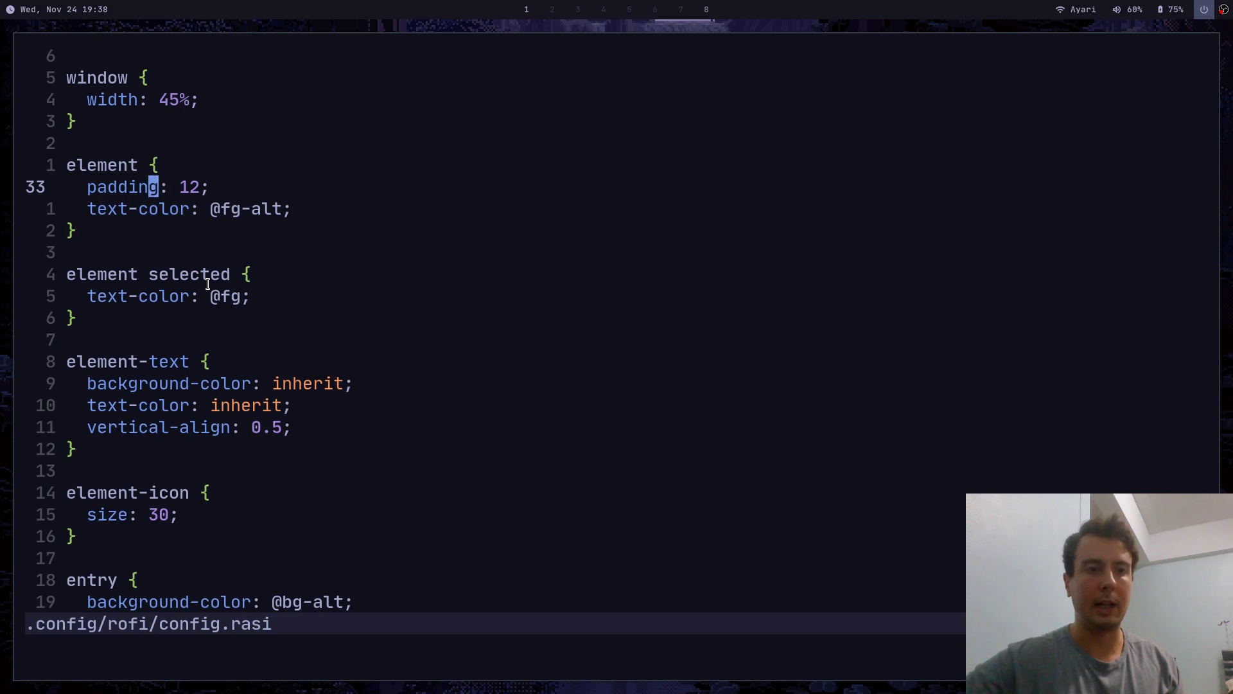
{"action": "key", "text": "j"}
{"action": "key", "text": "j"}
{"action": "key", "text": "7"}
{"action": "key", "text": "j"}
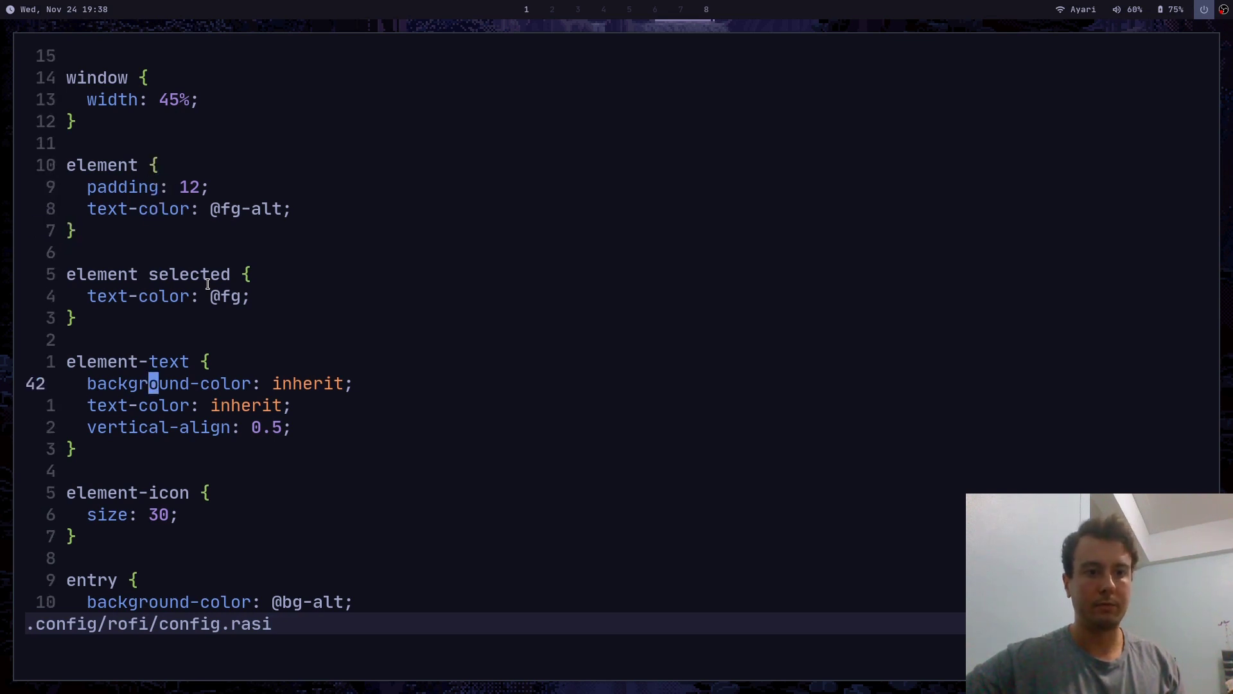
{"action": "key", "text": "l"}
{"action": "key", "text": "l"}
{"action": "key", "text": "l"}
{"action": "key", "text": "l"}
{"action": "key", "text": "l"}
{"action": "key", "text": "l"}
{"action": "key", "text": "l"}
{"action": "key", "text": "l"}
{"action": "key", "text": "l"}
{"action": "key", "text": "l"}
{"action": "key", "text": "l"}
{"action": "key", "text": "l"}
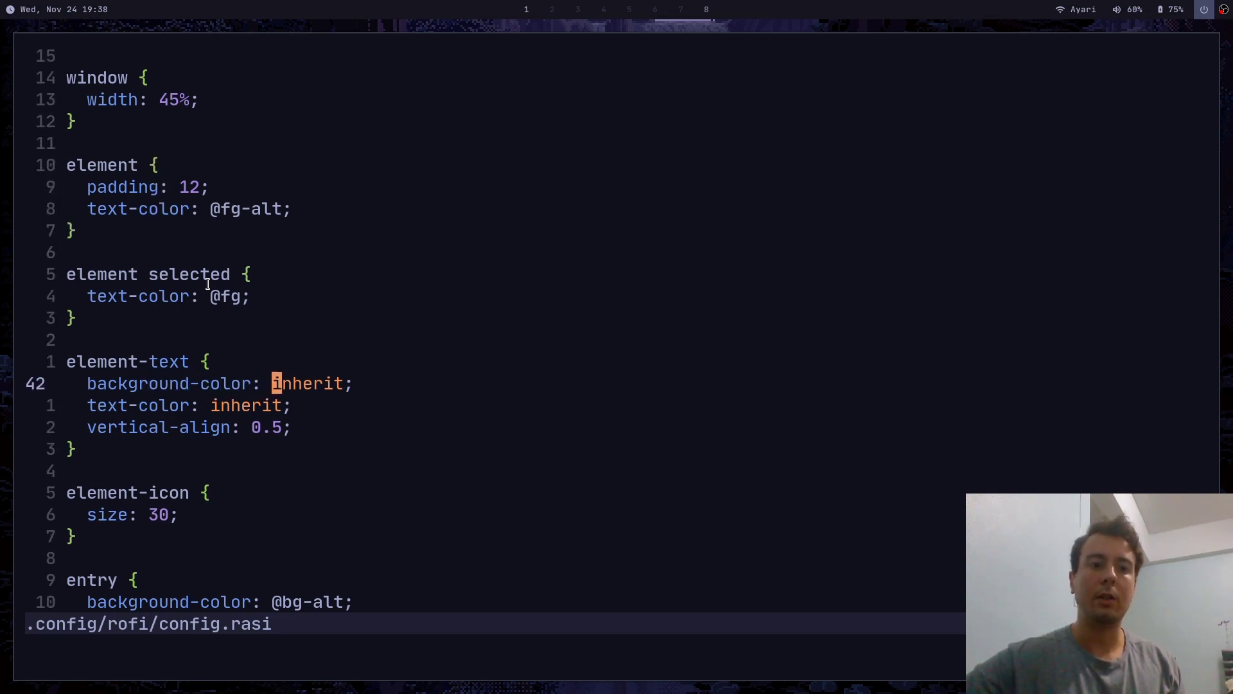
{"action": "key", "text": "l"}
{"action": "key", "text": "l"}
{"action": "key", "text": "l"}
{"action": "key", "text": "l"}
{"action": "key", "text": "b"}
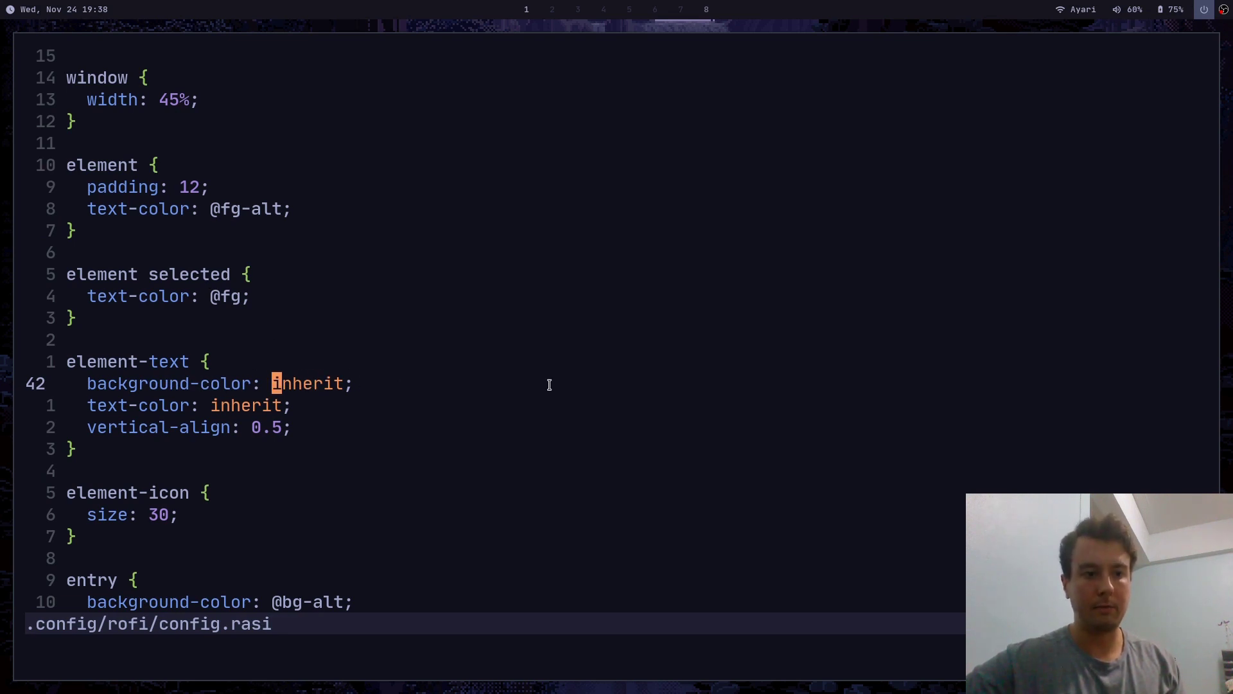
{"action": "key", "text": "j"}
{"action": "key", "text": "ctrl+d"}
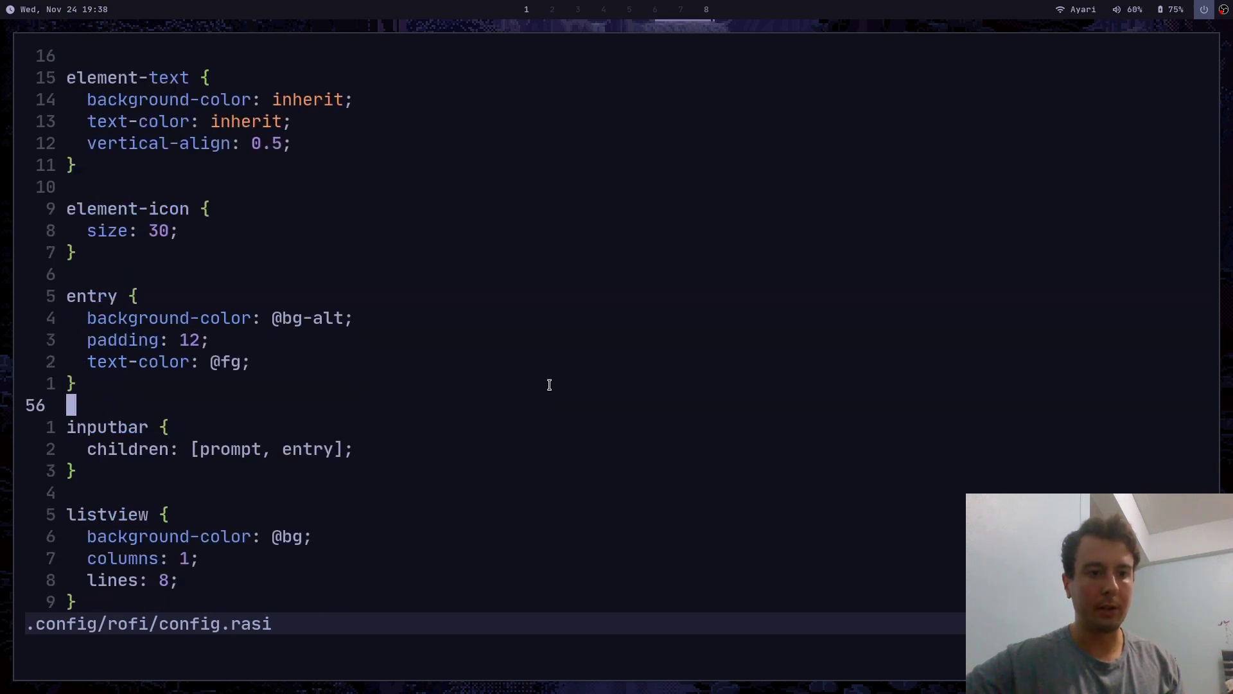
{"action": "key", "text": "alt+Tab"}
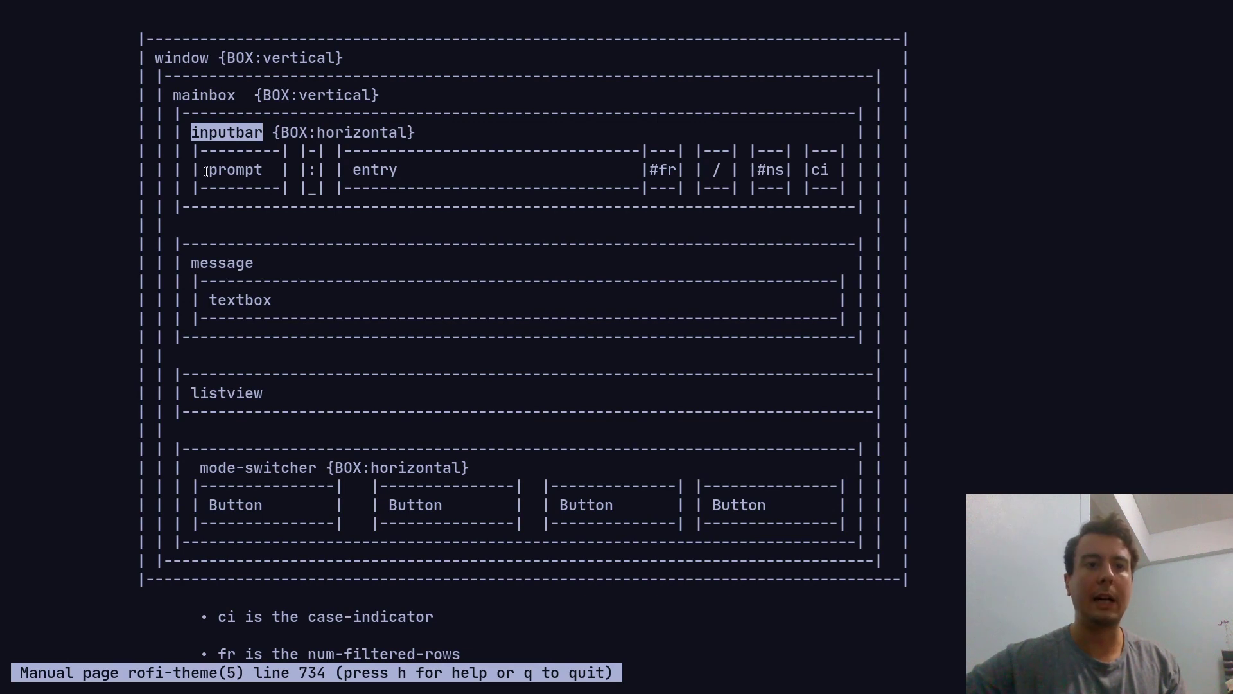
Quit the manual and review inputbar's [prompt, entry] children in config.rasi down to listview.
{"action": "key", "text": "q"}
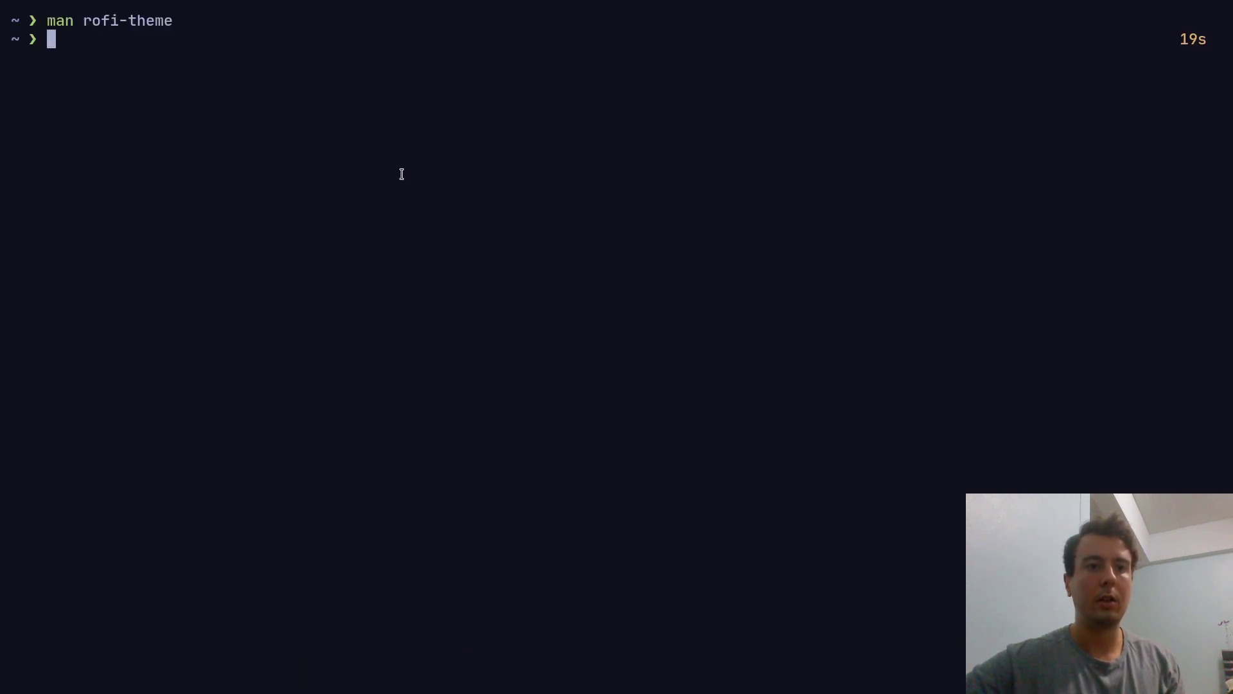
{"action": "key", "text": "alt+Tab"}
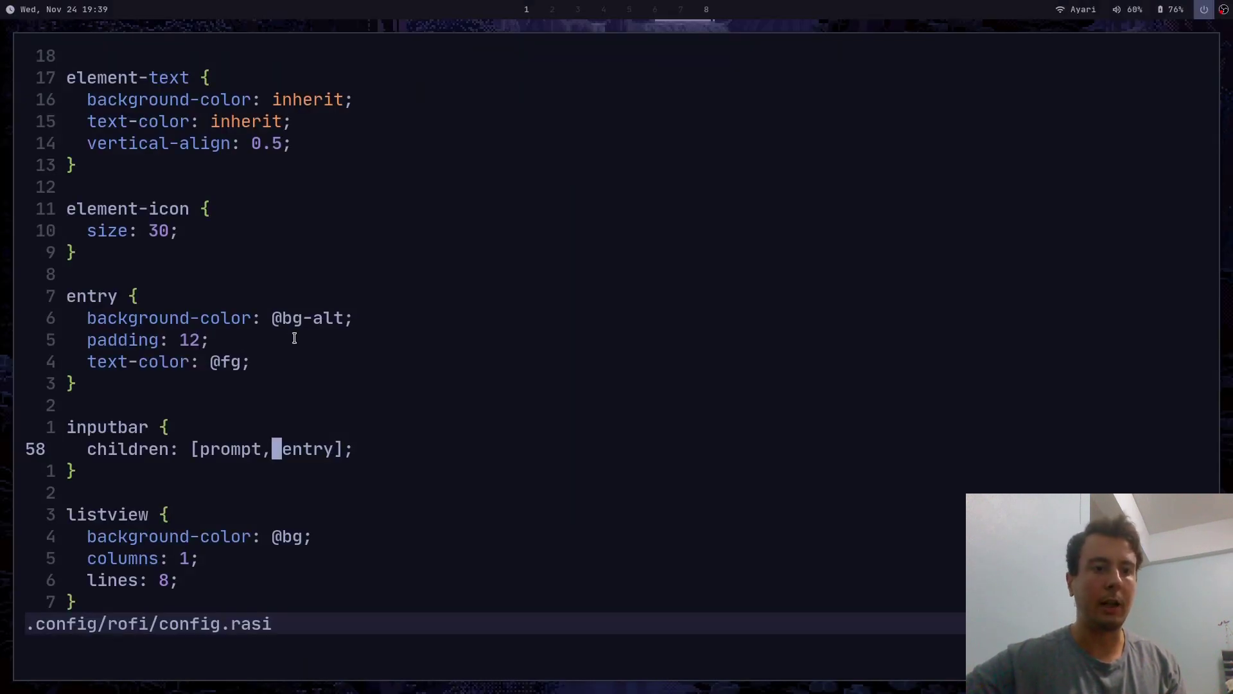
{"action": "key", "text": "j"}
{"action": "key", "text": "j"}
{"action": "key", "text": "k"}
{"action": "key", "text": "k"}
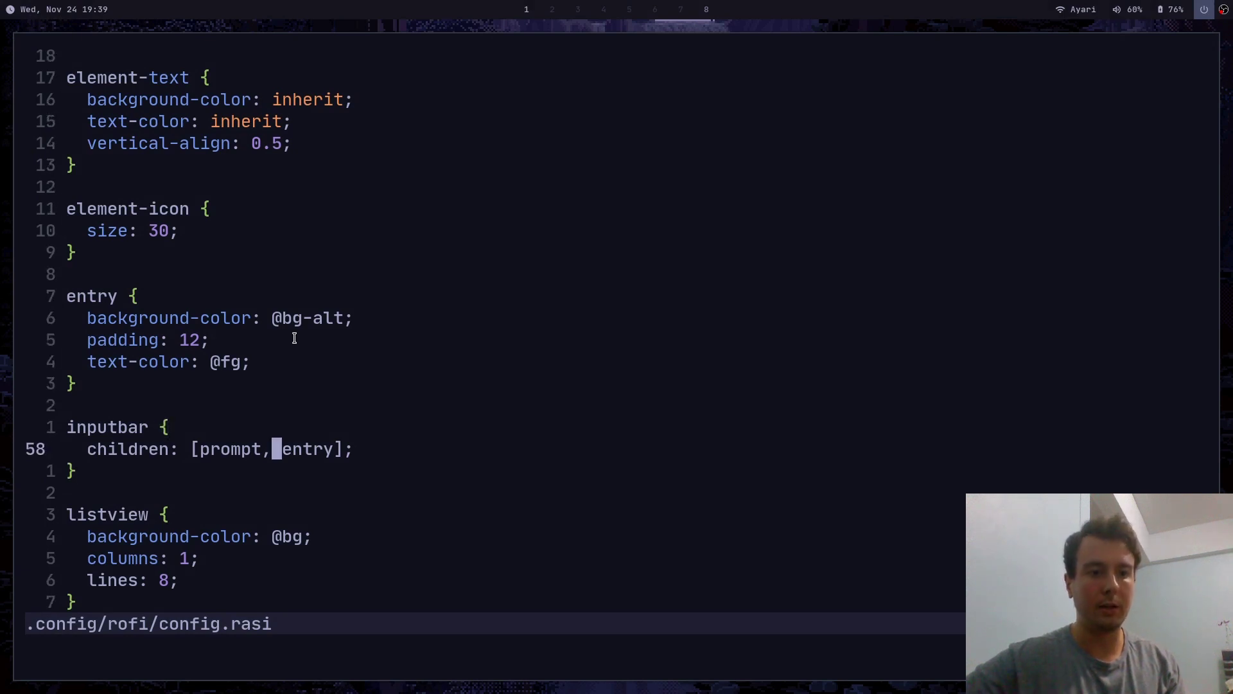
{"action": "key", "text": "h"}
{"action": "key", "text": "h"}
{"action": "key", "text": "h"}
{"action": "key", "text": "h"}
{"action": "key", "text": "h"}
{"action": "key", "text": "h"}
{"action": "key", "text": "h"}
{"action": "key", "text": "h"}
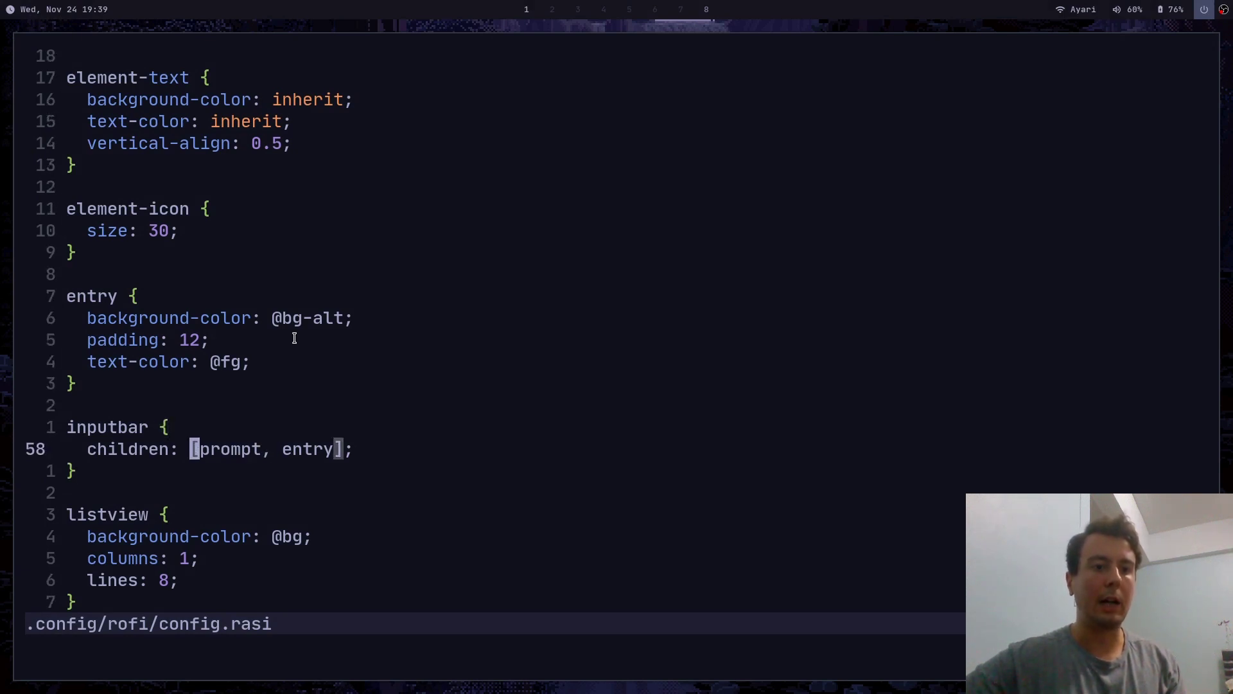
{"action": "key", "text": "l"}
{"action": "key", "text": "l"}
{"action": "key", "text": "l"}
{"action": "key", "text": "l"}
{"action": "key", "text": "l"}
{"action": "key", "text": "l"}
{"action": "key", "text": "l"}
{"action": "key", "text": "l"}
{"action": "key", "text": "l"}
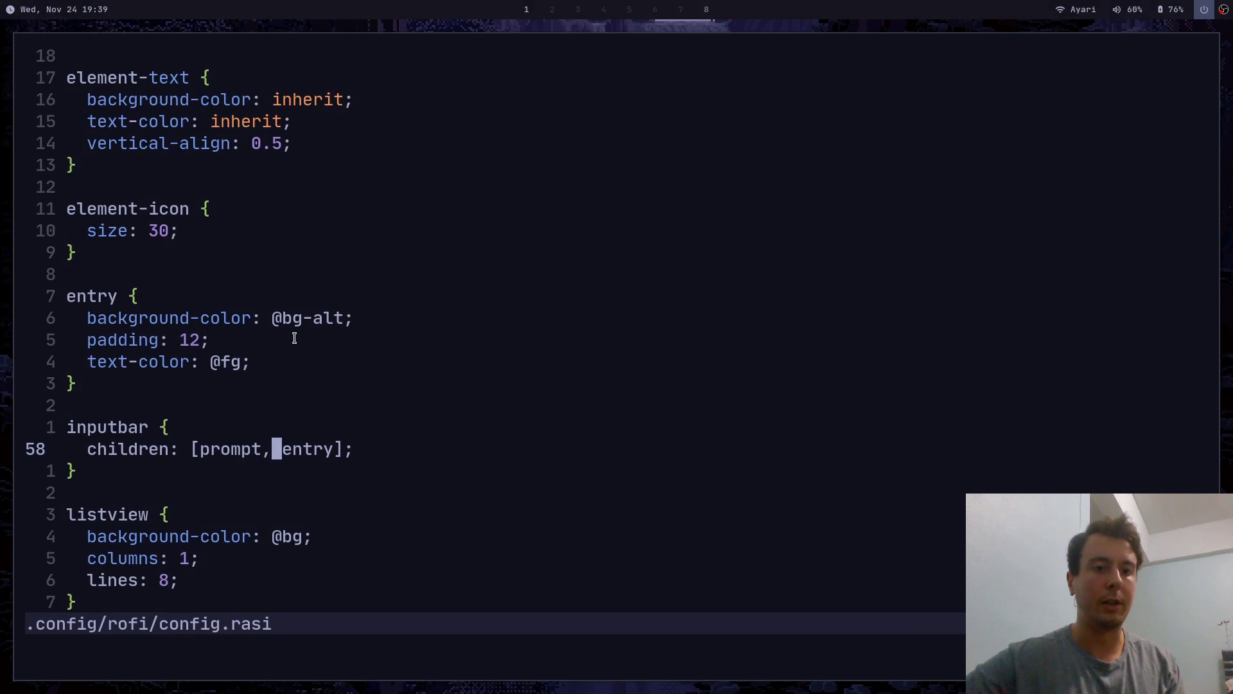
{"action": "key", "text": "0"}
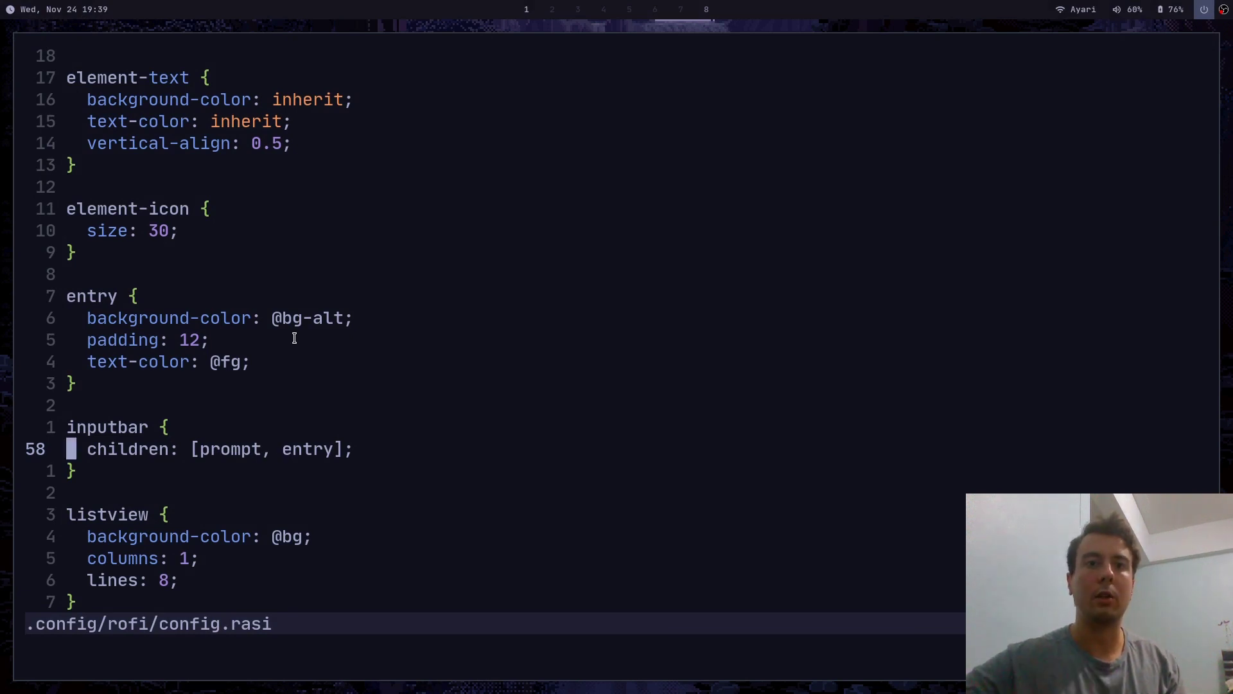
{"action": "key", "text": "j"}
{"action": "key", "text": "j"}
{"action": "key", "text": "j"}
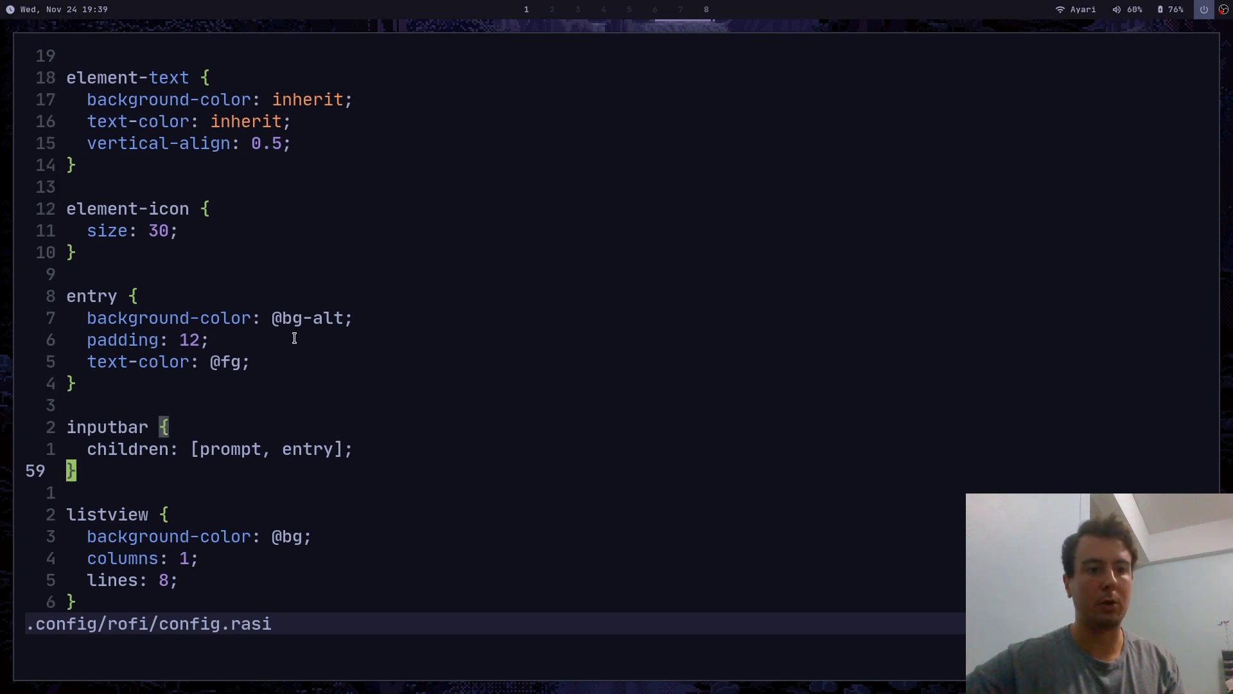
{"action": "scroll", "coordinate": [293, 339], "scroll_direction": "down", "scroll_amount": 5}
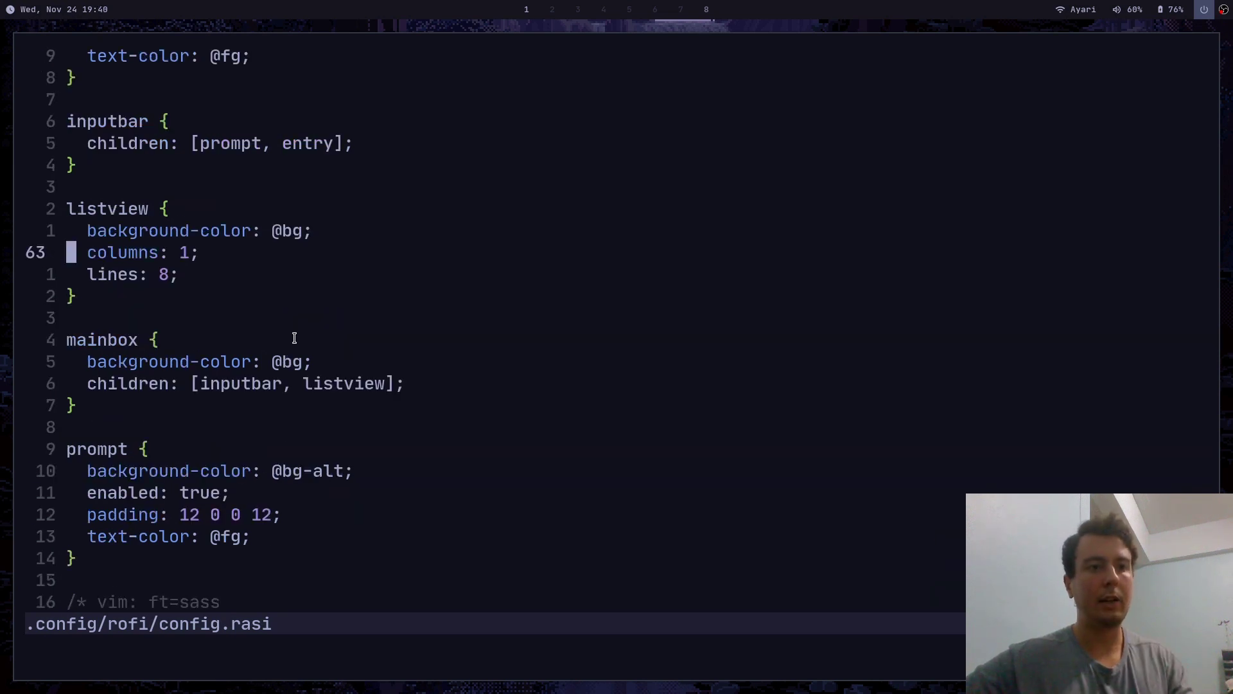
Change the listview lines value from 8 to 4 and save.
{"action": "key", "text": "j"}
{"action": "key", "text": "k"}
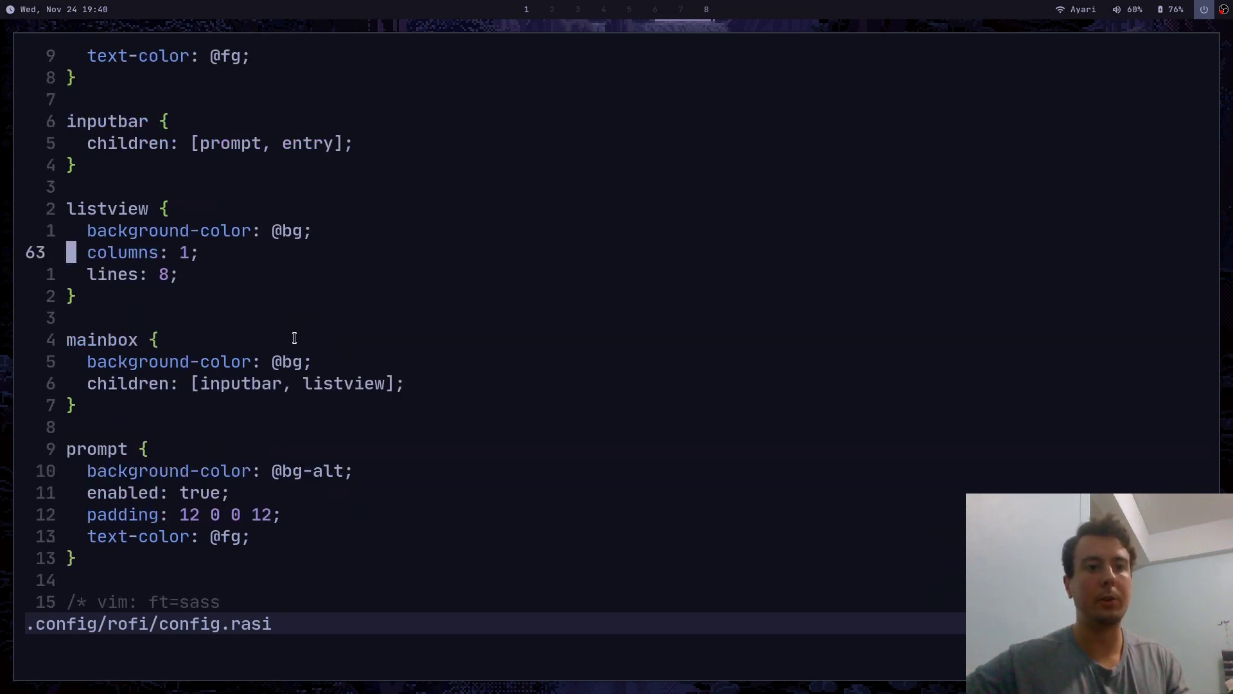
{"action": "key", "text": "j"}
{"action": "key", "text": "dollar"}
{"action": "key", "text": "i"}
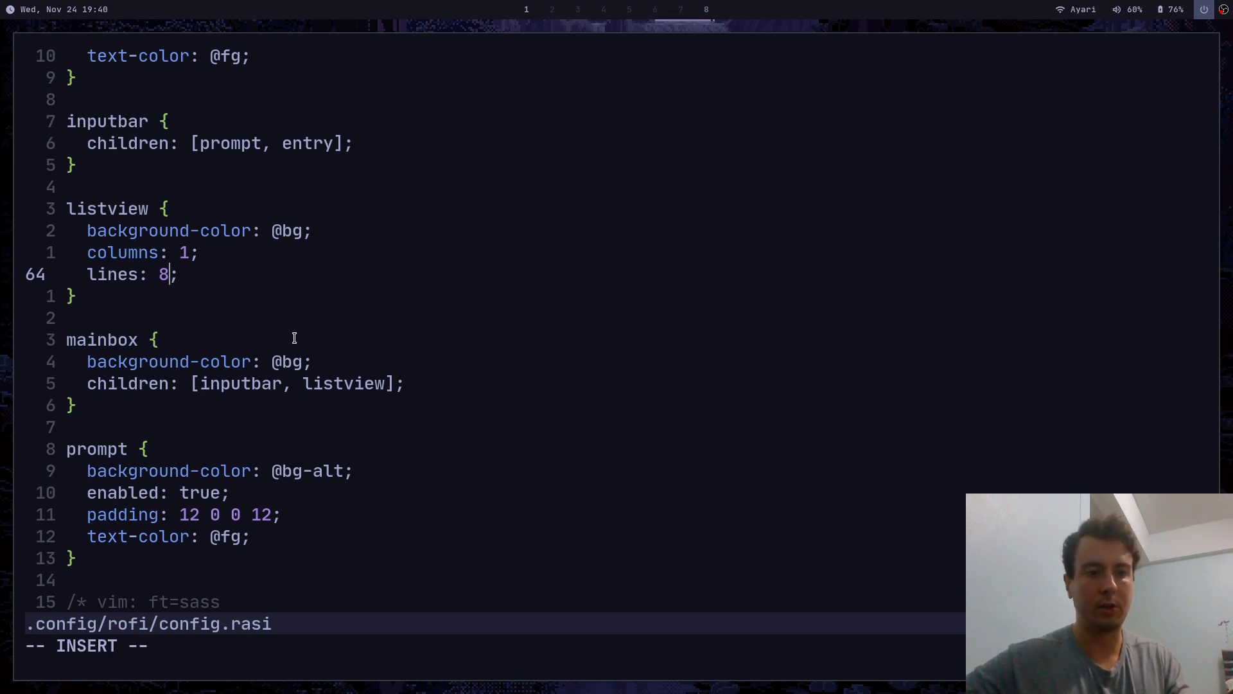
{"action": "key", "text": "BackSpace"}
{"action": "type", "text": "4"}
{"action": "key", "text": "Escape"}
{"action": "type", "text": ":w"}
{"action": "key", "text": "Return"}
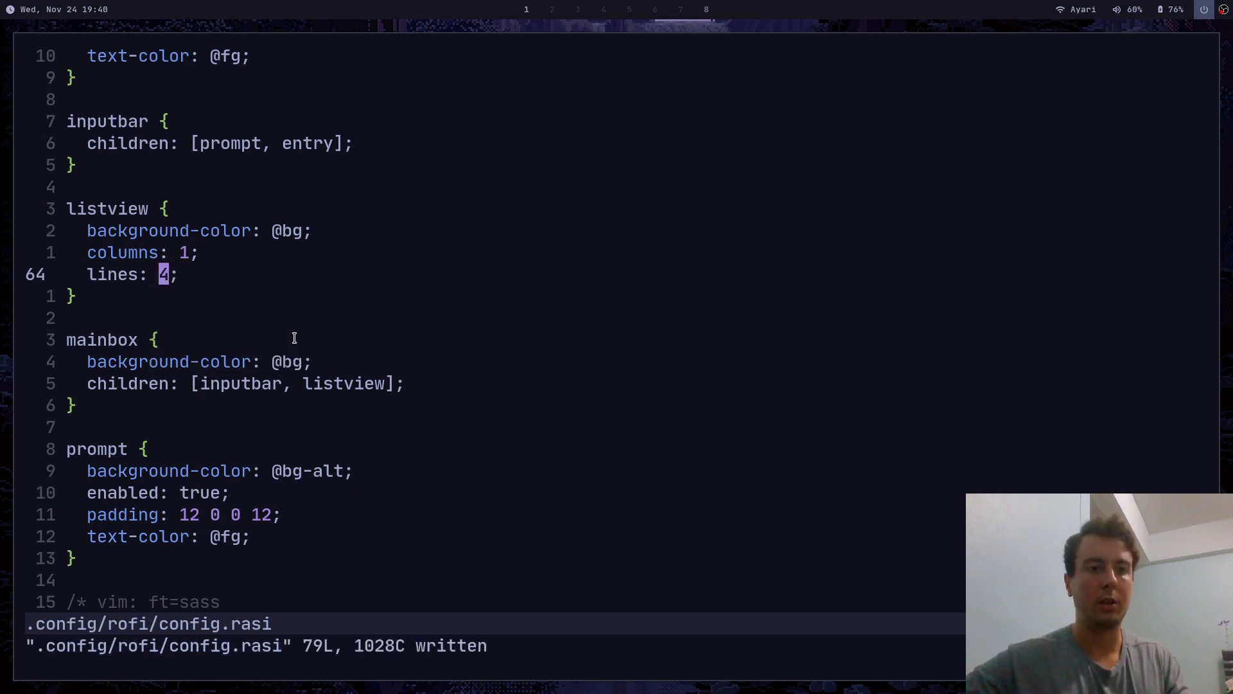
Preview the four-entry launcher list, then set lines back to 8.
{"action": "key", "text": "super+d"}
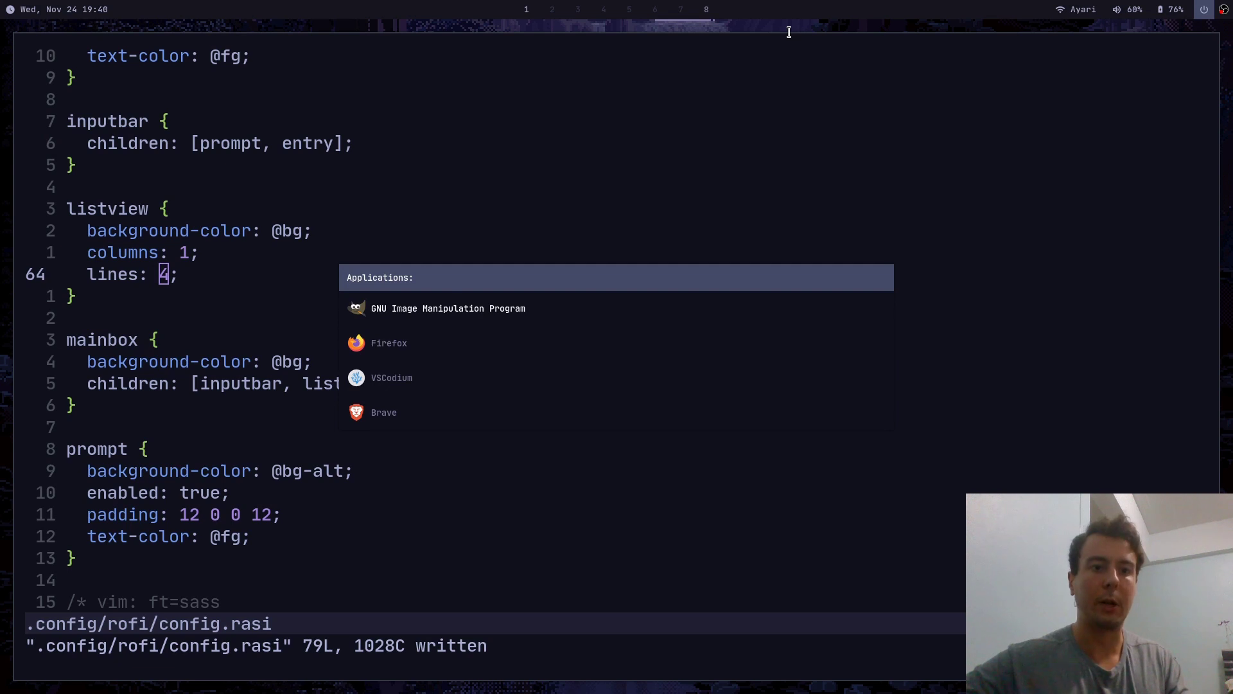
{"action": "key", "text": "Down"}
{"action": "key", "text": "Down"}
{"action": "key", "text": "Down"}
{"action": "key", "text": "Down"}
{"action": "key", "text": "Down"}
{"action": "key", "text": "Down"}
{"action": "key", "text": "Down"}
{"action": "key", "text": "Down"}
{"action": "key", "text": "Down"}
{"action": "key", "text": "Down"}
{"action": "key", "text": "Escape"}
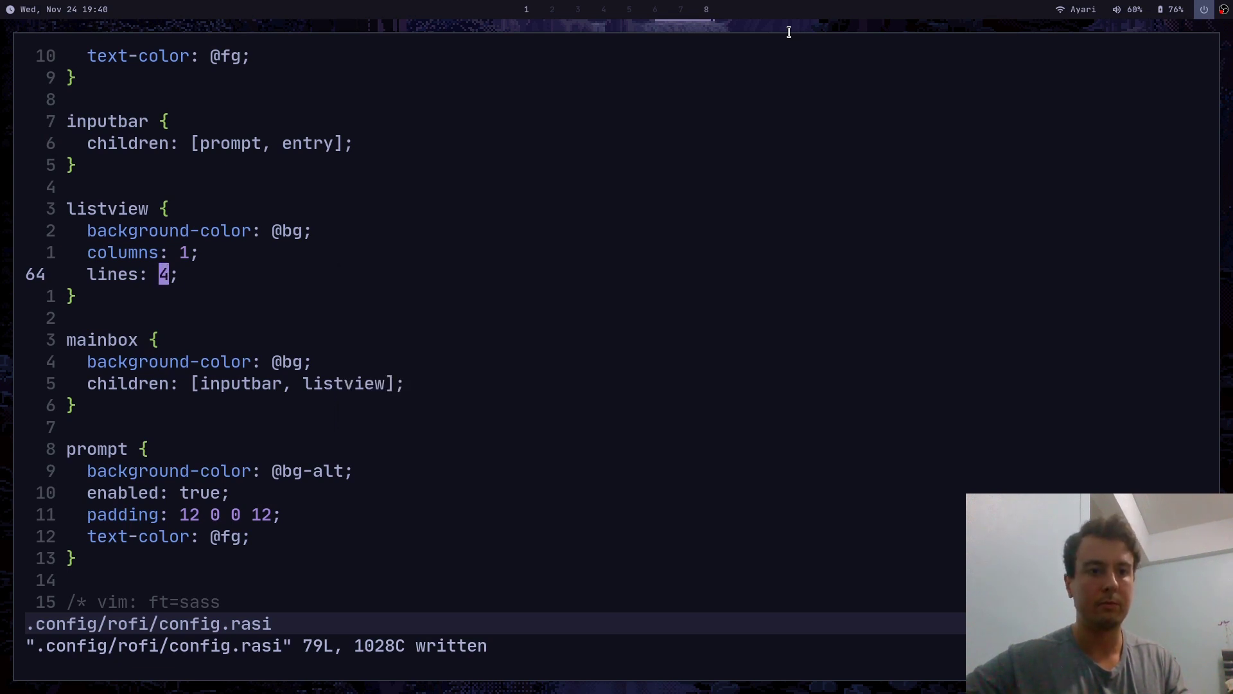
{"action": "type", "text": "s: 8"}
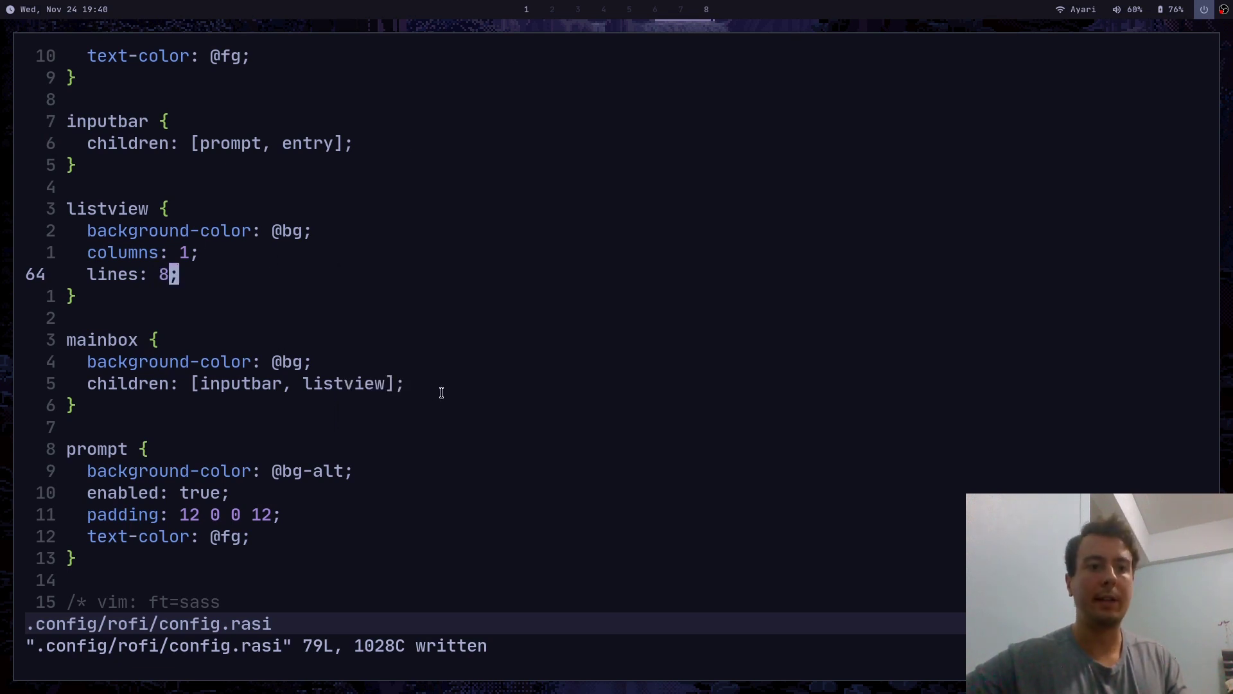
{"action": "key", "text": "super+Return"}
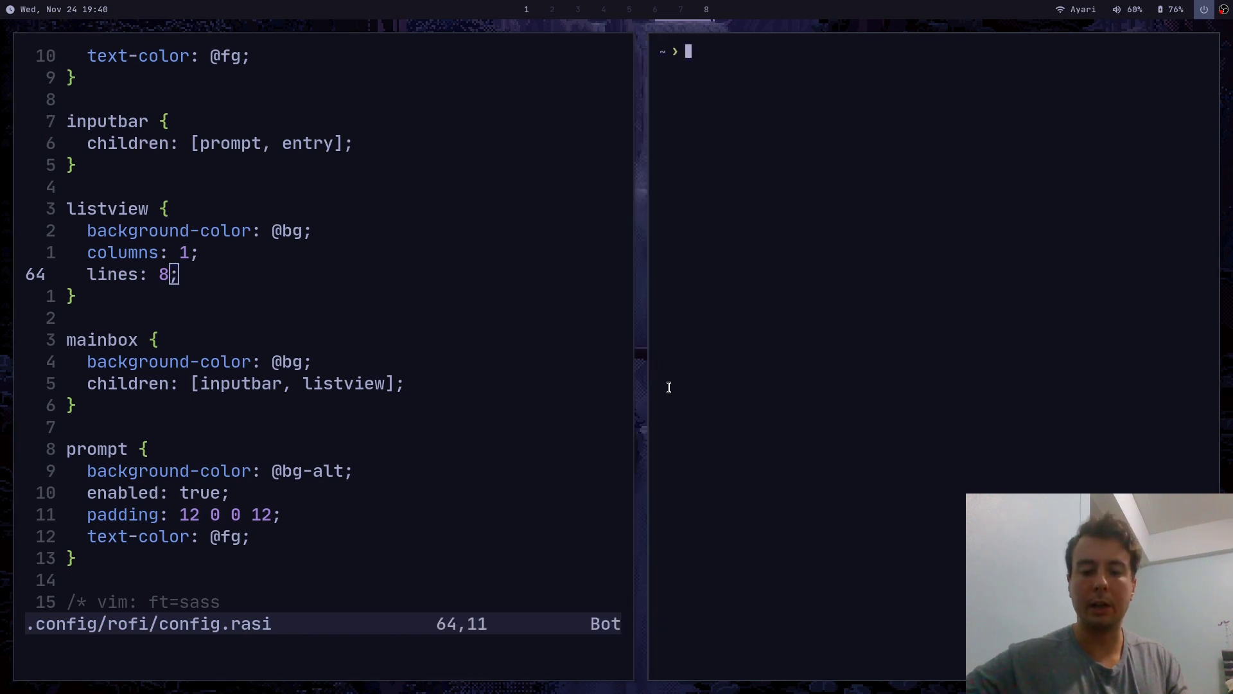
{"action": "type", "text": "man rofi-theme"}
{"action": "key", "text": "Return"}
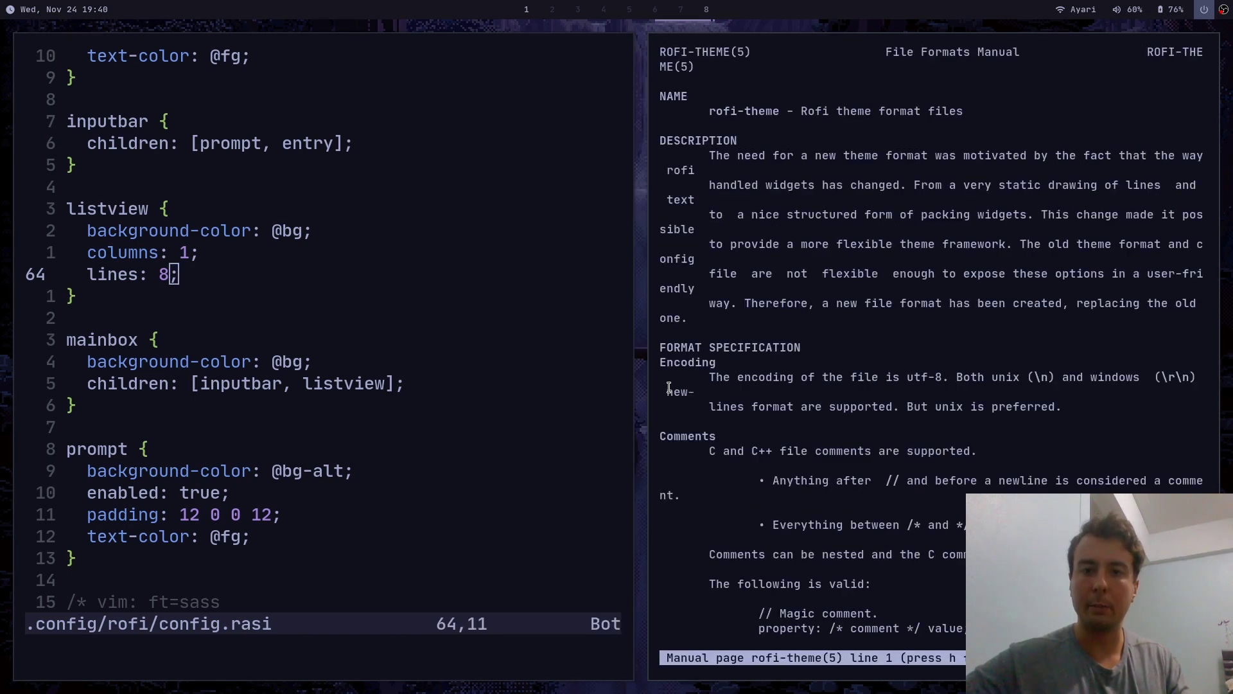
{"action": "key", "text": "super+f"}
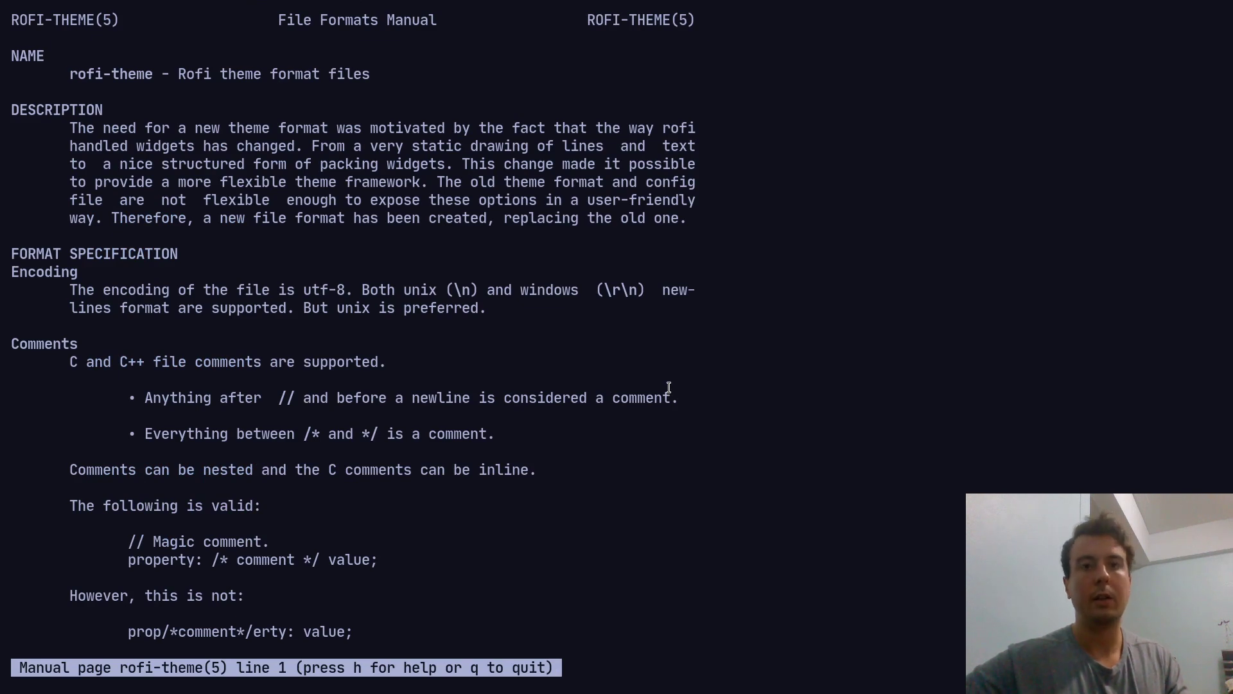
{"action": "scroll", "coordinate": [670, 388], "scroll_direction": "down", "scroll_amount": 20}
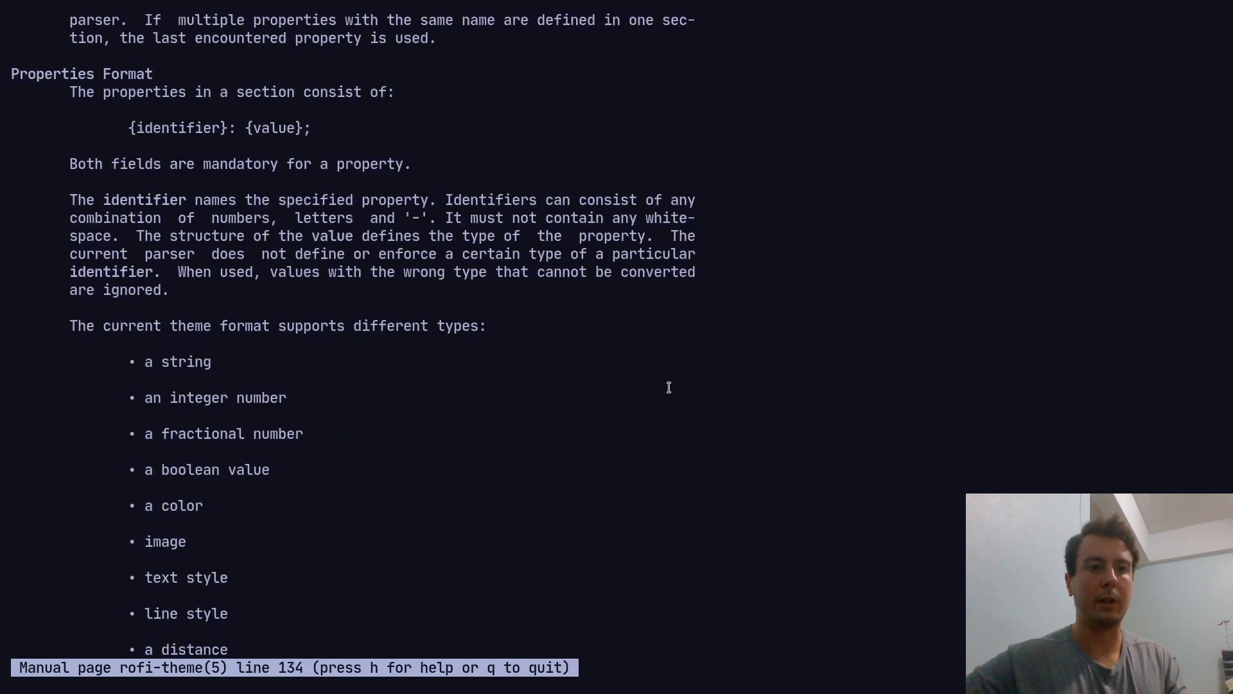
{"action": "scroll", "coordinate": [669, 387], "scroll_direction": "down", "scroll_amount": 13}
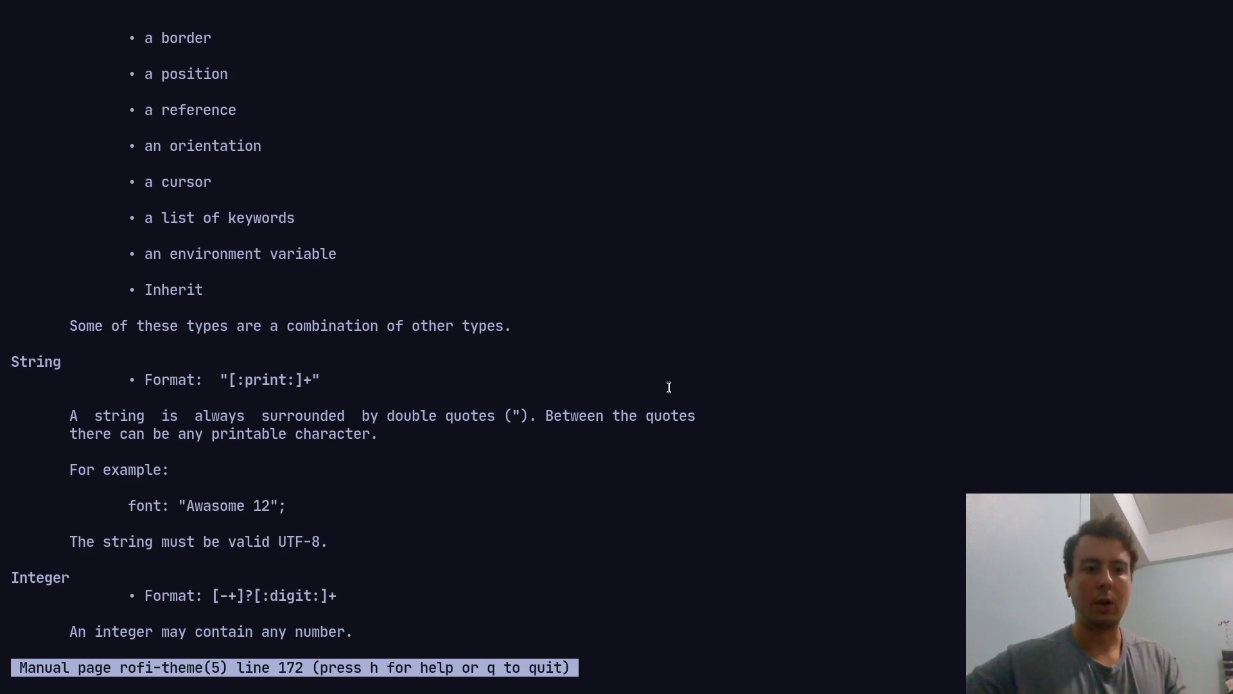
{"action": "scroll", "coordinate": [669, 388], "scroll_direction": "down", "scroll_amount": 20}
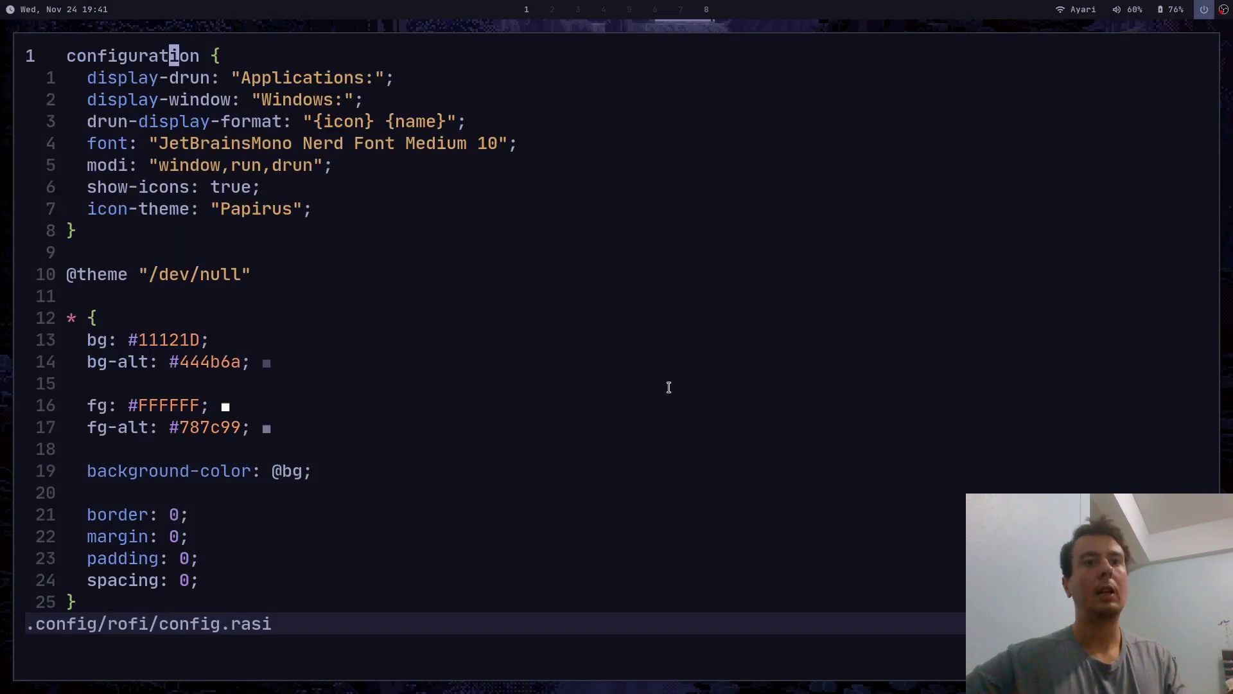
Review the configuration option lines from font down to icon-theme.
{"action": "key", "text": "j"}
{"action": "key", "text": "k"}
{"action": "key", "text": "j"}
{"action": "key", "text": "j"}
{"action": "key", "text": "j"}
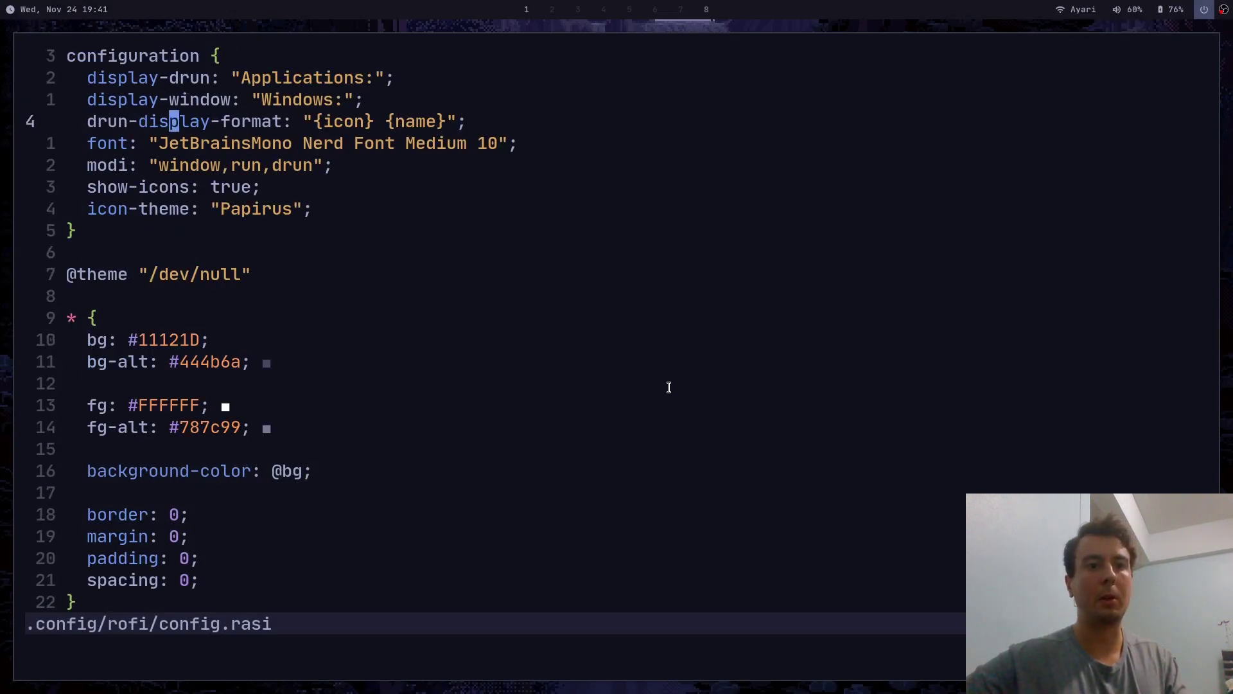
{"action": "key", "text": "j"}
{"action": "key", "text": "k"}
{"action": "key", "text": "k"}
{"action": "key", "text": "k"}
{"action": "key", "text": "j"}
{"action": "key", "text": "j"}
{"action": "key", "text": "j"}
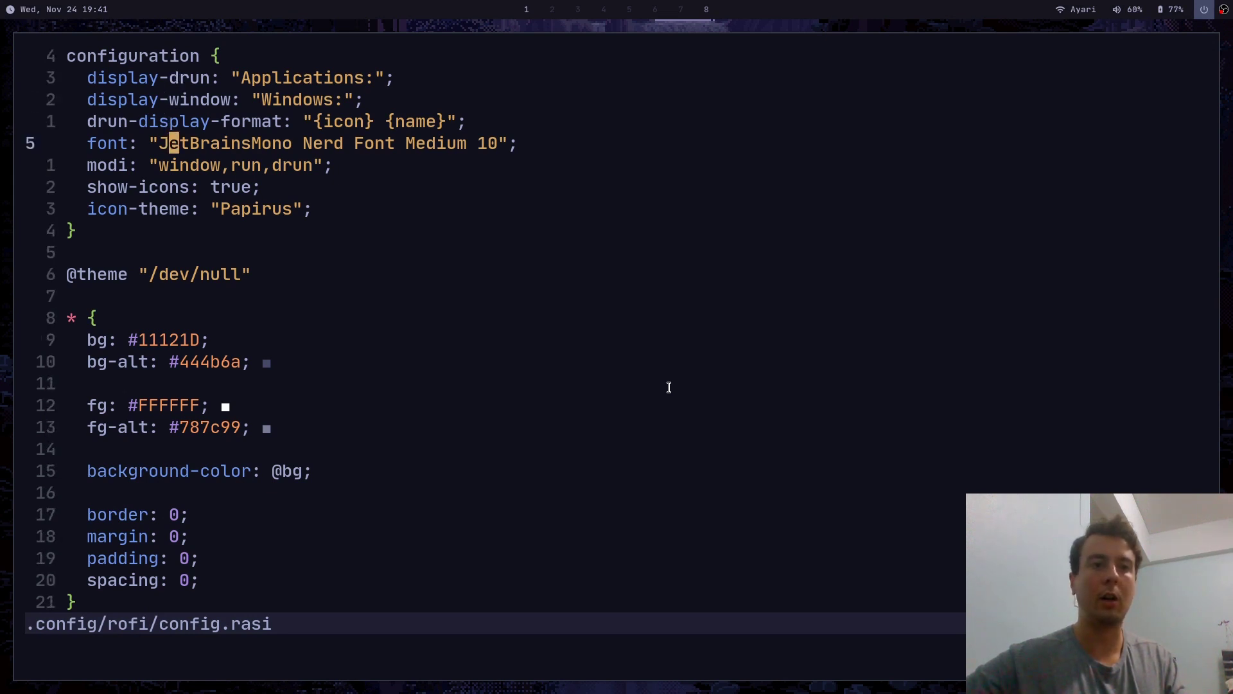
{"action": "key", "text": "j"}
{"action": "key", "text": "j"}
{"action": "key", "text": "j"}
Run rofi -dump-config in a terminal, browse the output fullscreen, then open a fresh terminal.
{"action": "key", "text": "super+Return"}
{"action": "type", "text": "rofi -"}
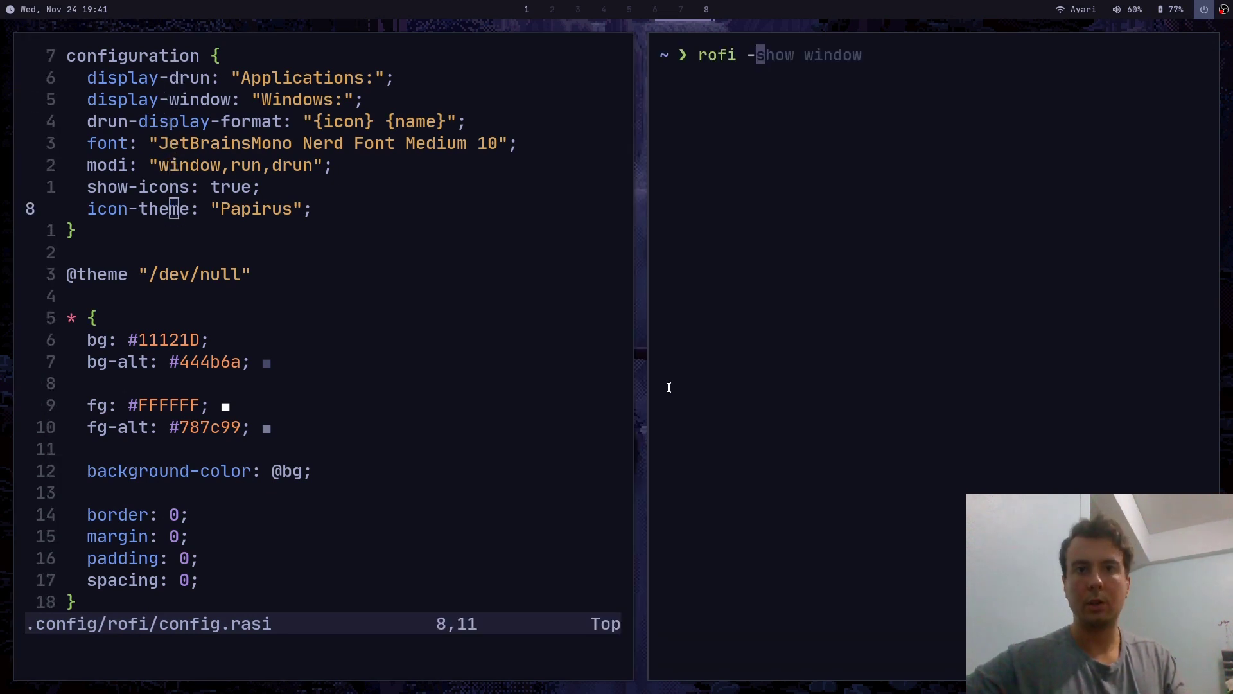
{"action": "type", "text": "dump-config"}
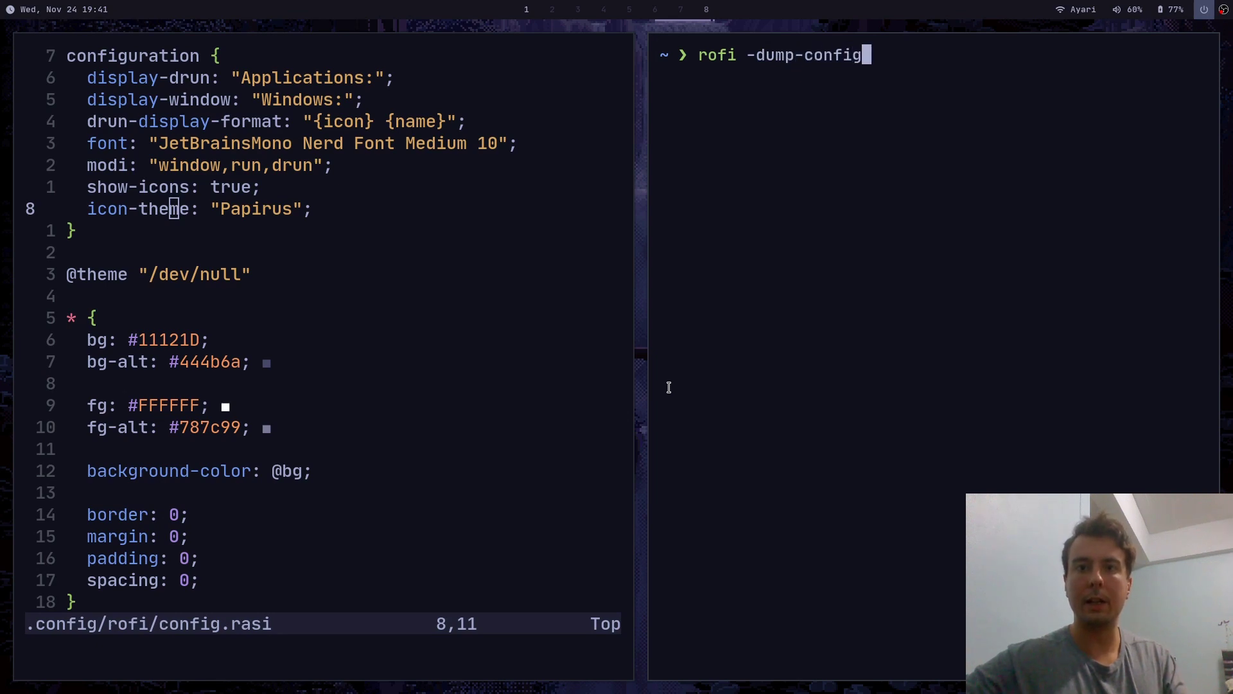
{"action": "key", "text": "Return"}
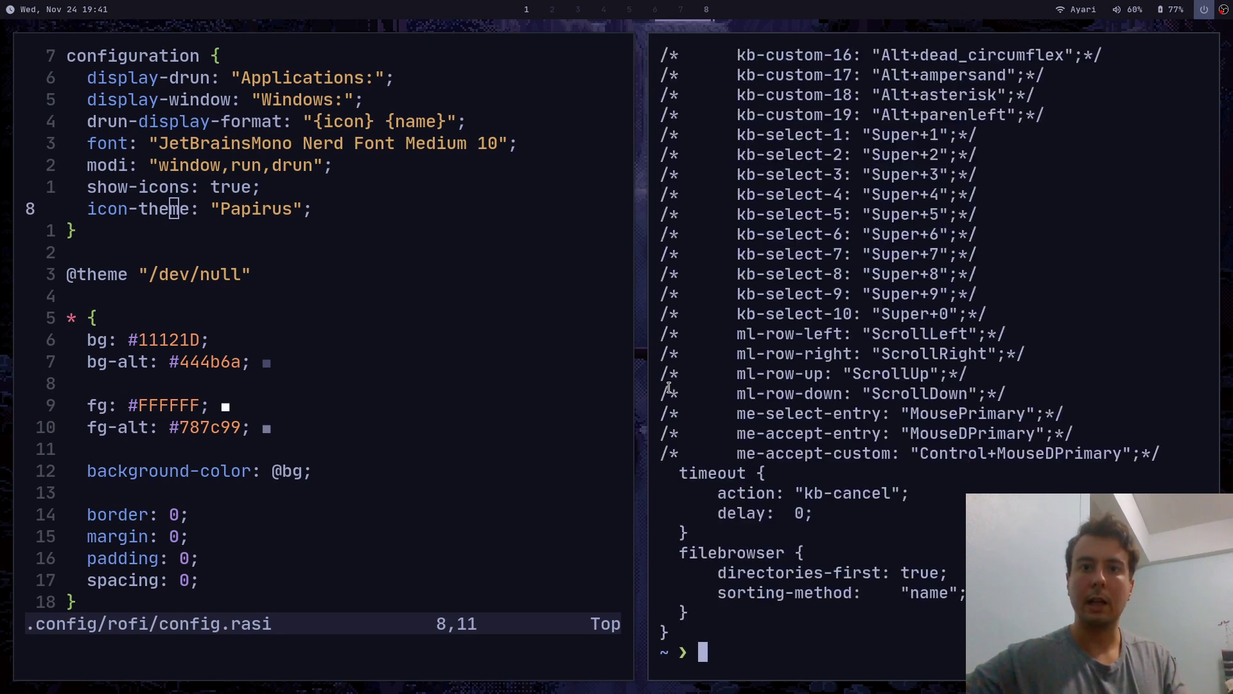
{"action": "scroll", "coordinate": [823, 313], "scroll_direction": "up", "scroll_amount": 20}
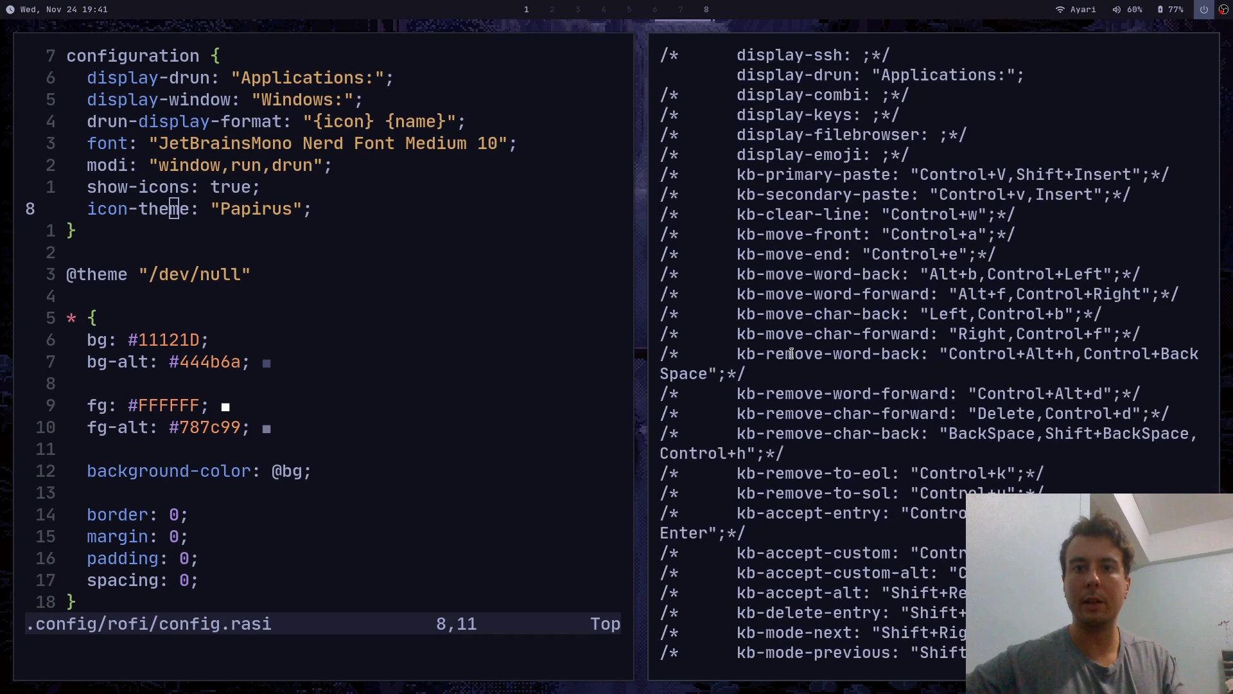
{"action": "scroll", "coordinate": [791, 354], "scroll_direction": "up", "scroll_amount": 8}
{"action": "key", "text": "super+f"}
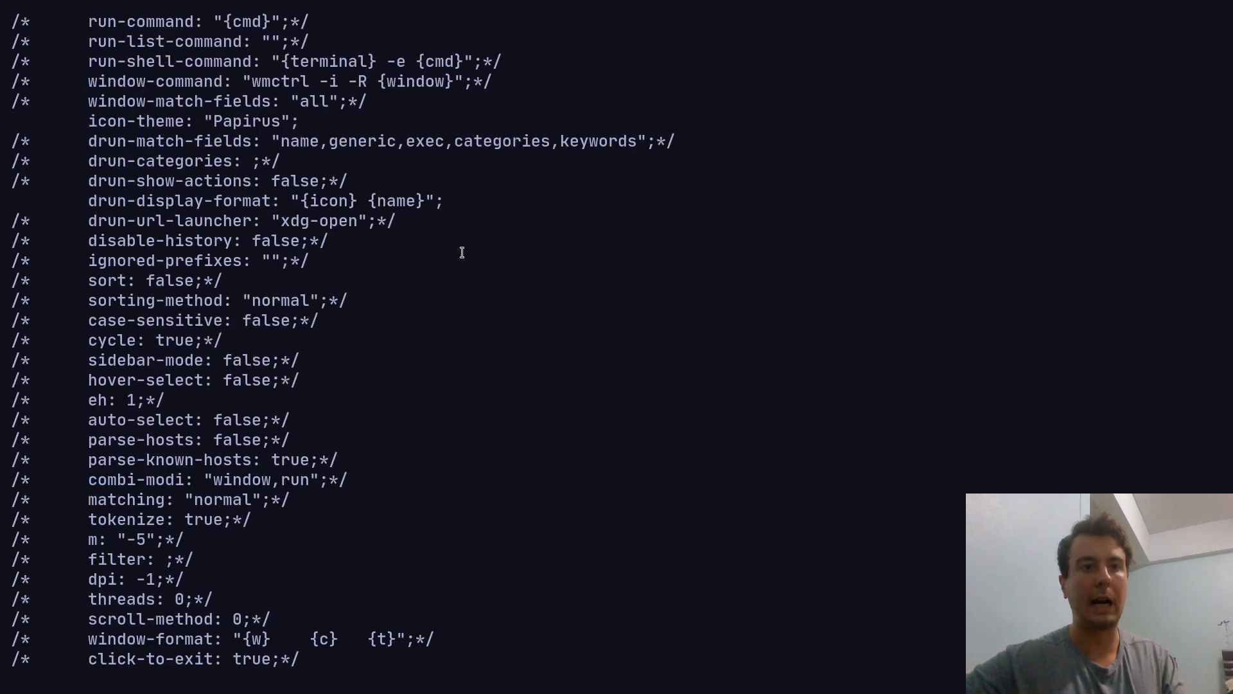
{"action": "scroll", "coordinate": [461, 252], "scroll_direction": "up", "scroll_amount": 4}
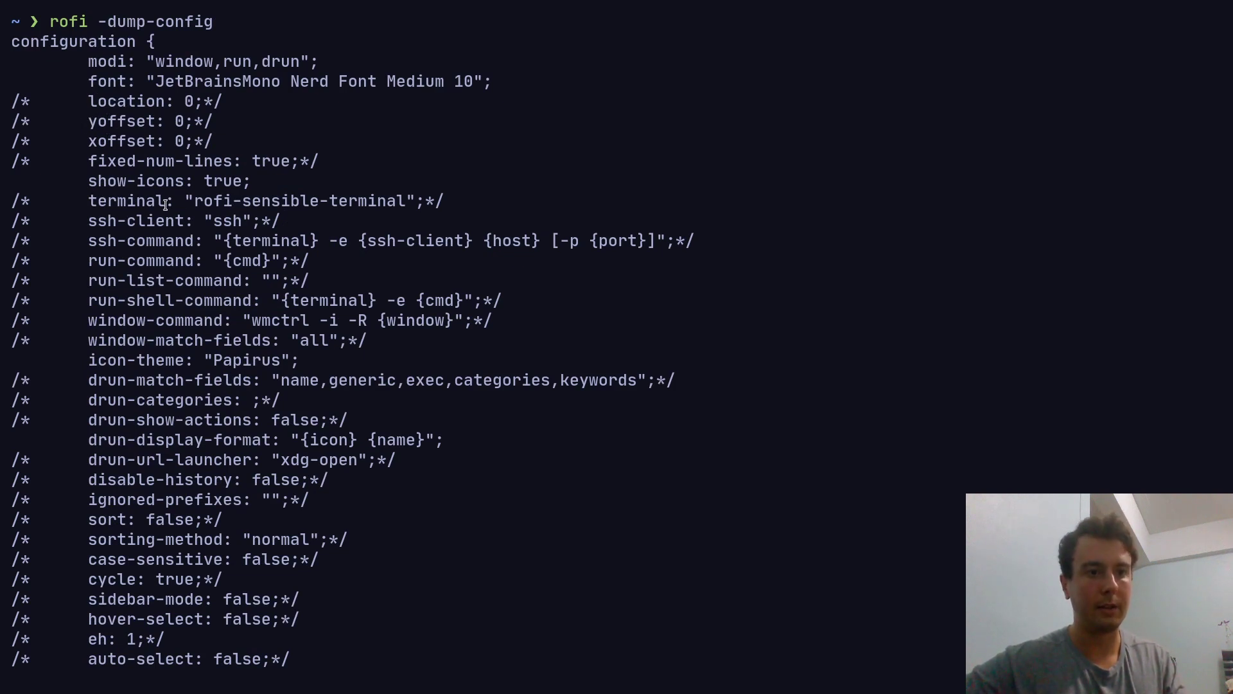
{"action": "scroll", "coordinate": [154, 185], "scroll_direction": "down", "scroll_amount": 7}
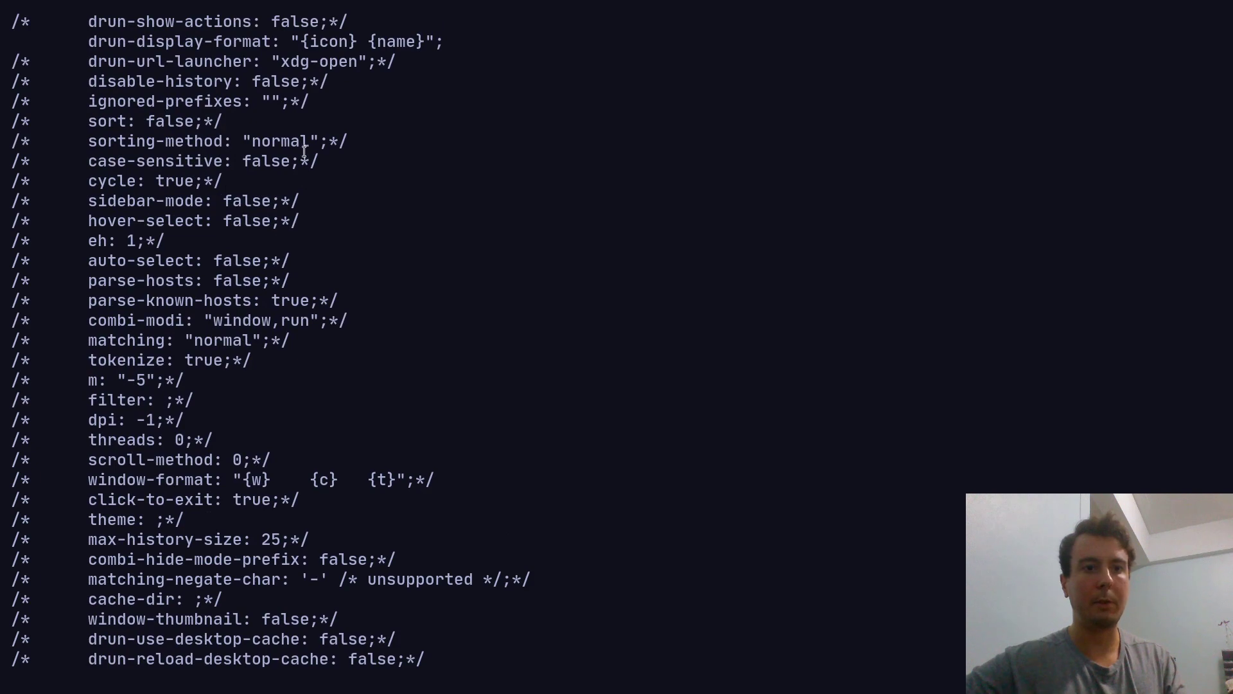
{"action": "scroll", "coordinate": [269, 167], "scroll_direction": "down", "scroll_amount": 10}
{"action": "scroll", "coordinate": [269, 167], "scroll_direction": "down", "scroll_amount": 15}
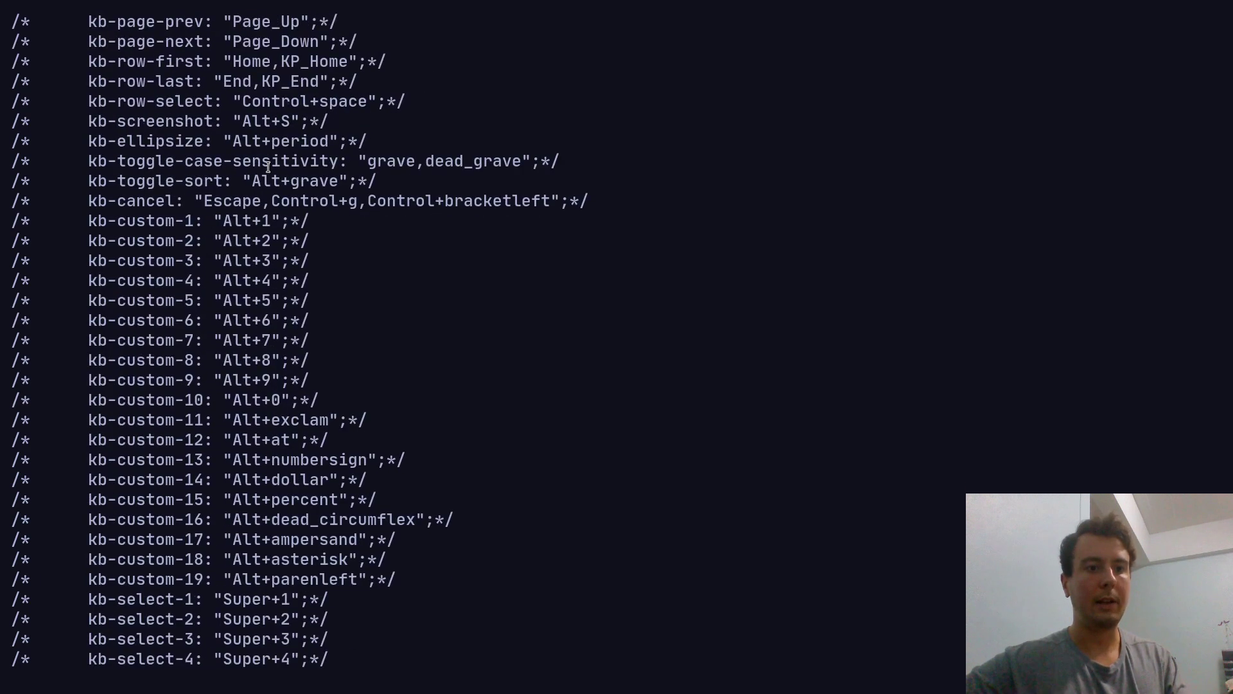
{"action": "scroll", "coordinate": [268, 167], "scroll_direction": "up", "scroll_amount": 2}
{"action": "scroll", "coordinate": [268, 167], "scroll_direction": "down", "scroll_amount": 2}
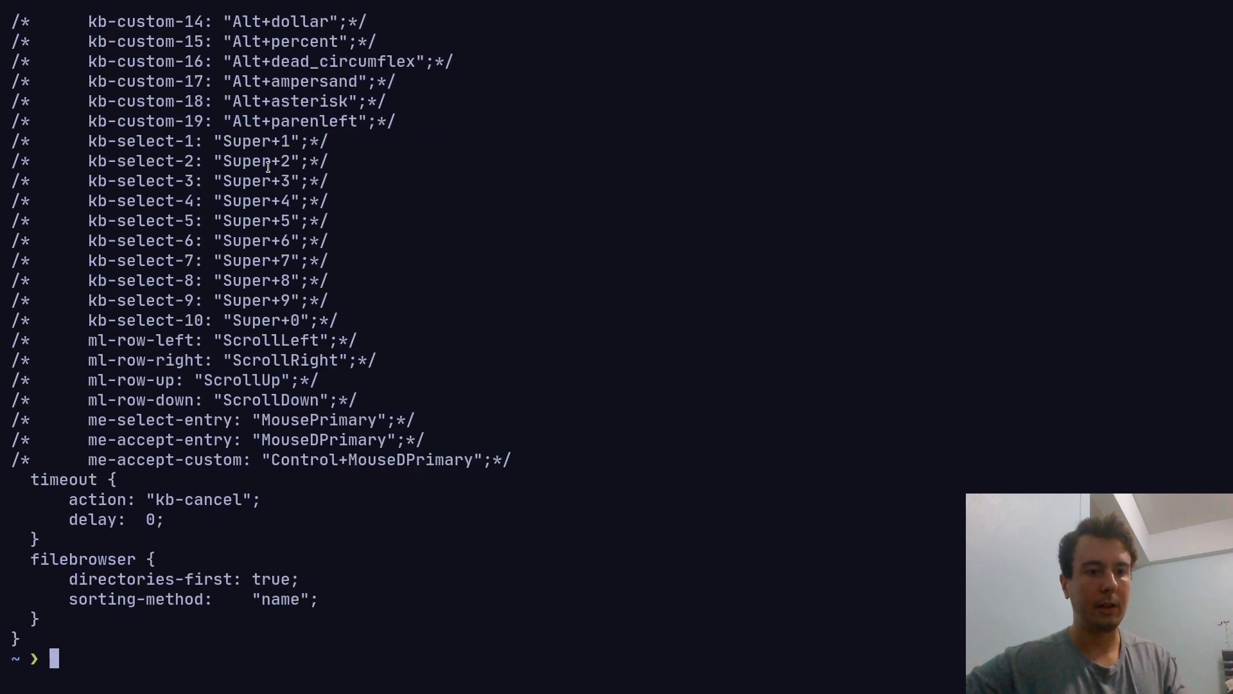
{"action": "scroll", "coordinate": [269, 166], "scroll_direction": "up", "scroll_amount": 20}
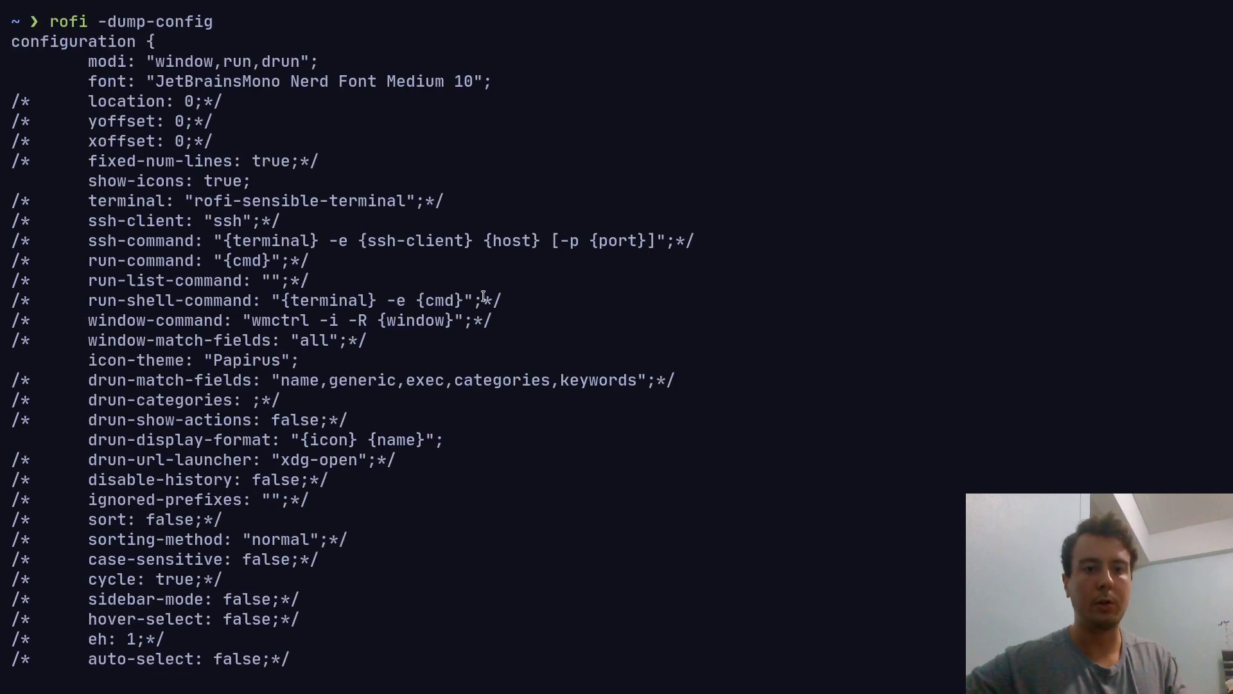
{"action": "key", "text": "ctrl+d"}
{"action": "key", "text": "super+Return"}
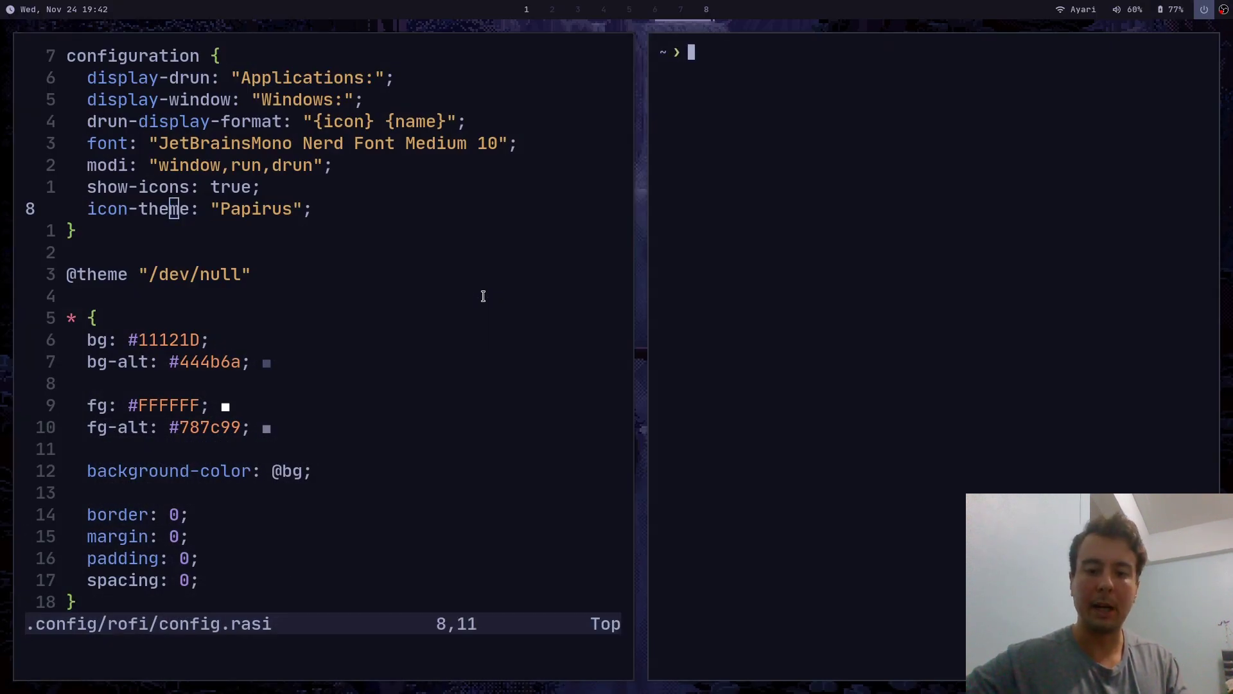
Search the rofi manual for case-sens, quit it, and open the drun launcher.
{"action": "type", "text": "man rofi"}
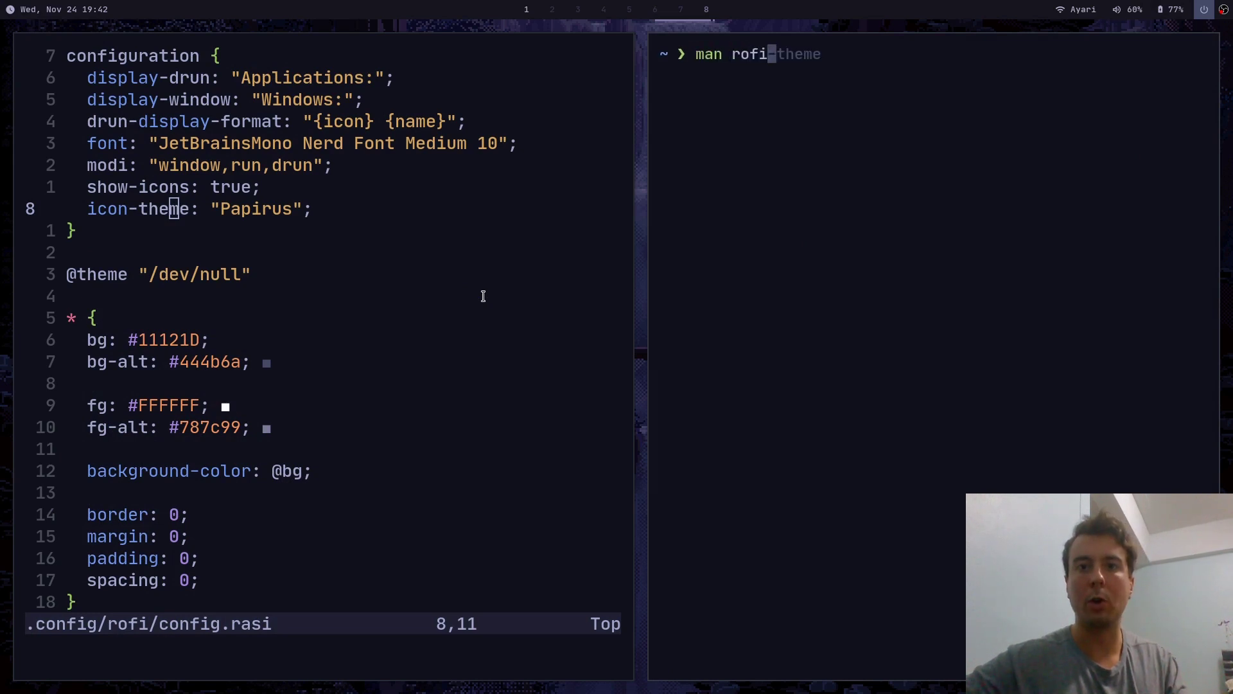
{"action": "key", "text": "Return"}
{"action": "key", "text": "slash"}
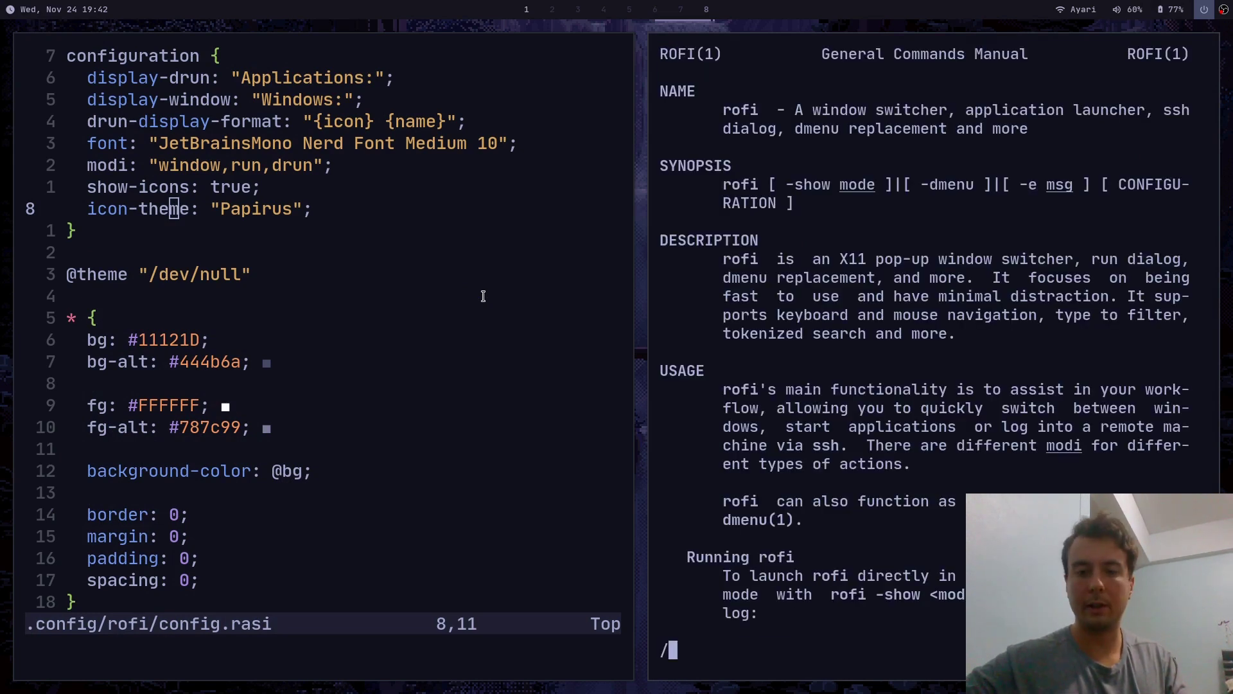
{"action": "type", "text": "case-sens"}
{"action": "key", "text": "Return"}
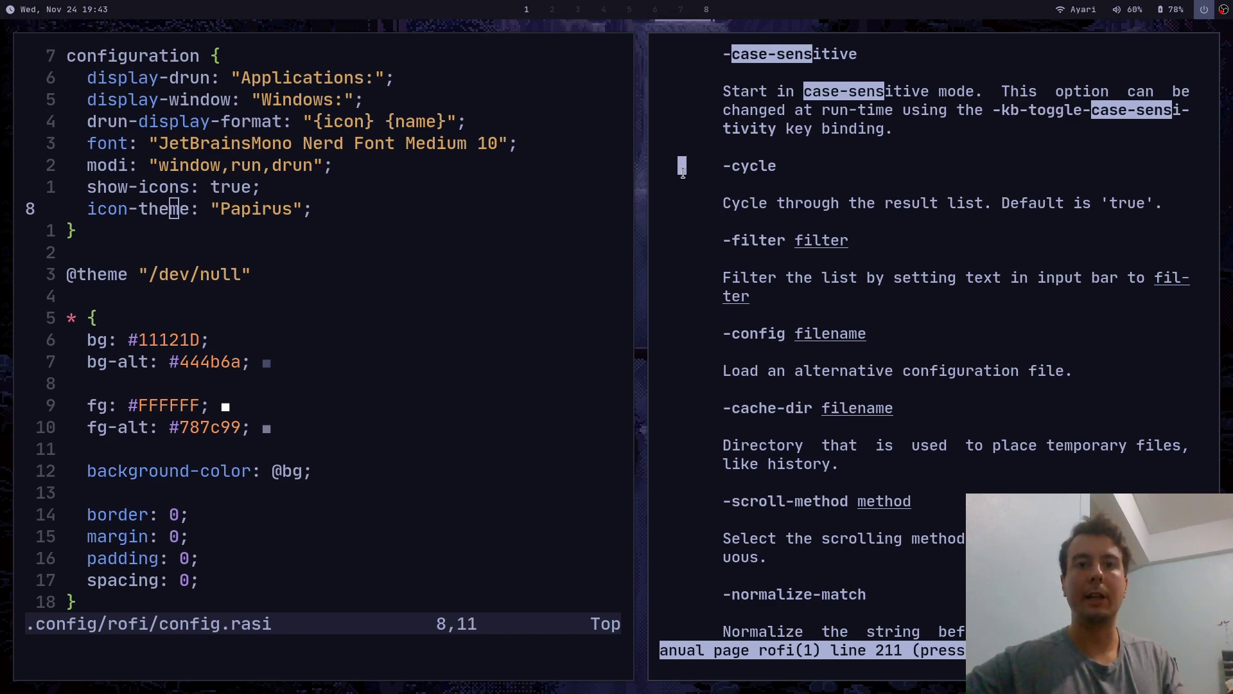
{"action": "key", "text": "q"}
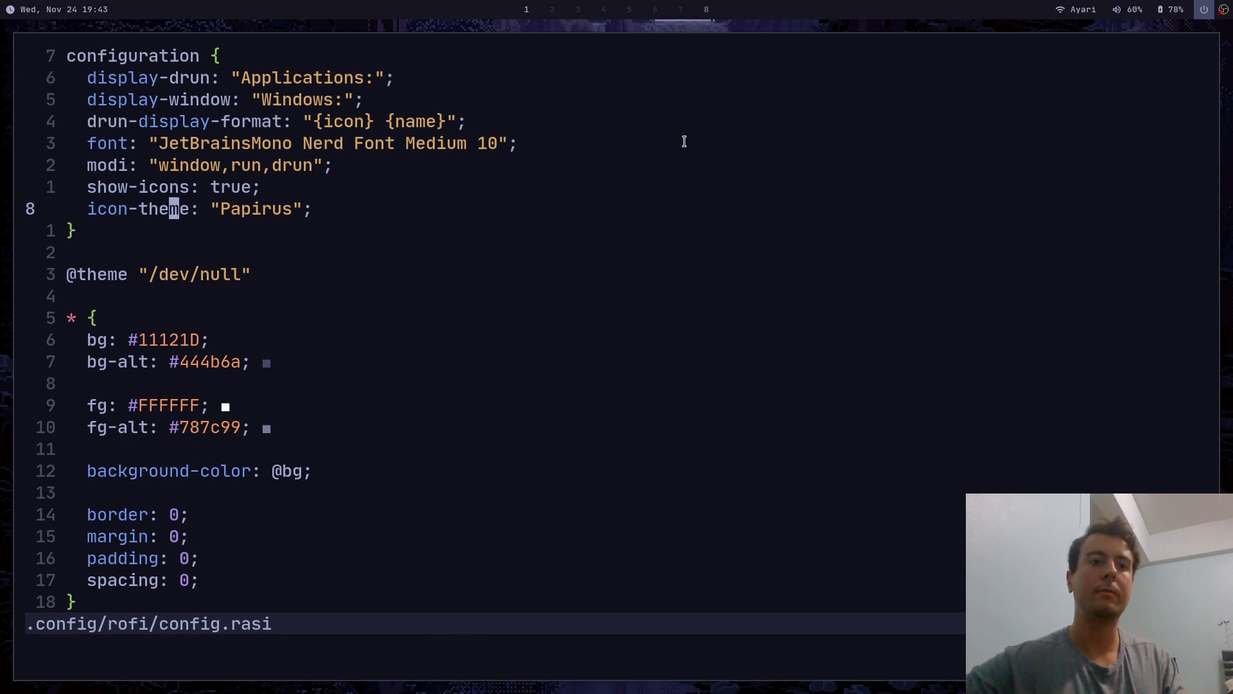
{"action": "key", "text": "super+d"}
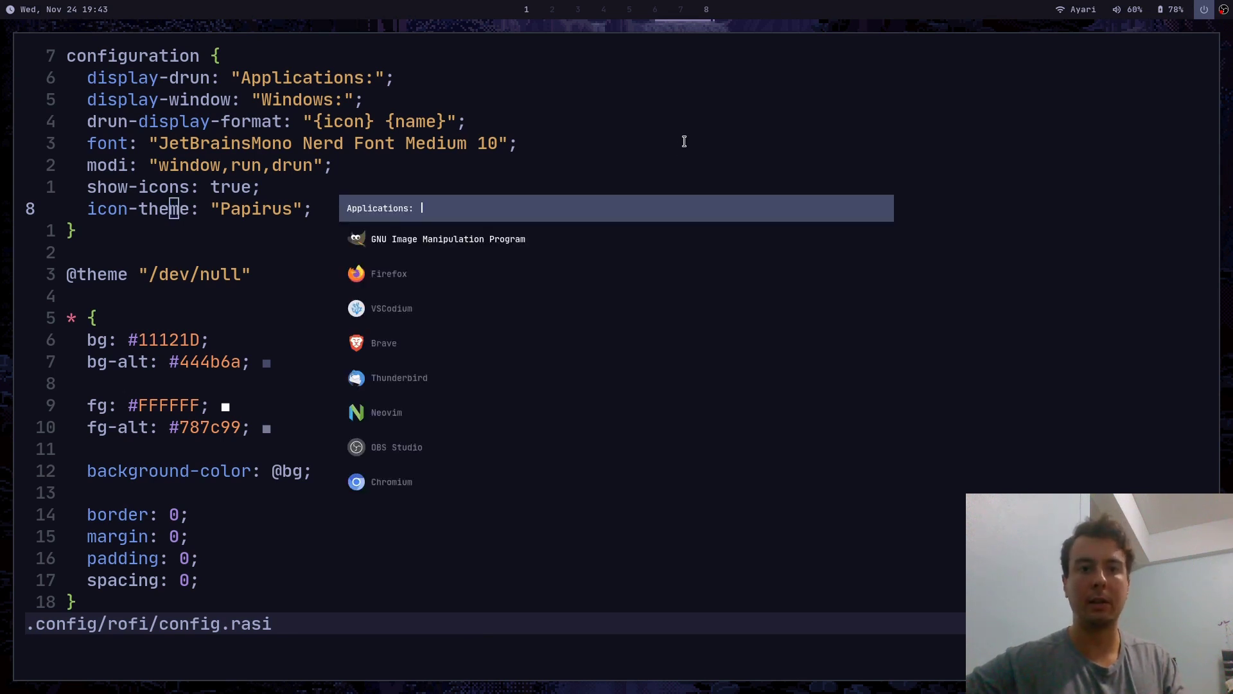